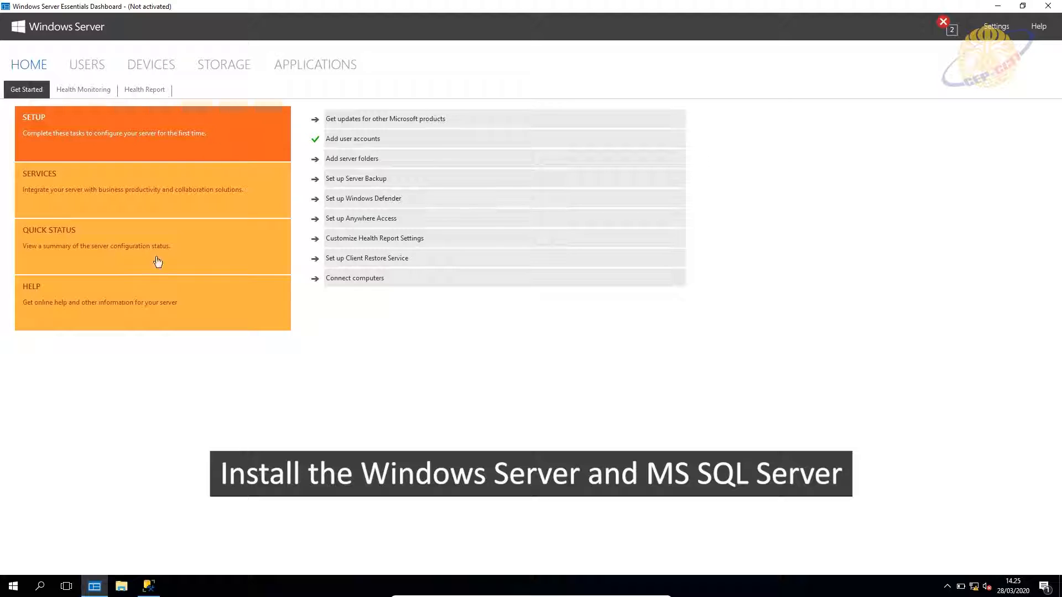
In the Dashboard's Users list, start a new user account named Admin with a password.
click(148, 584)
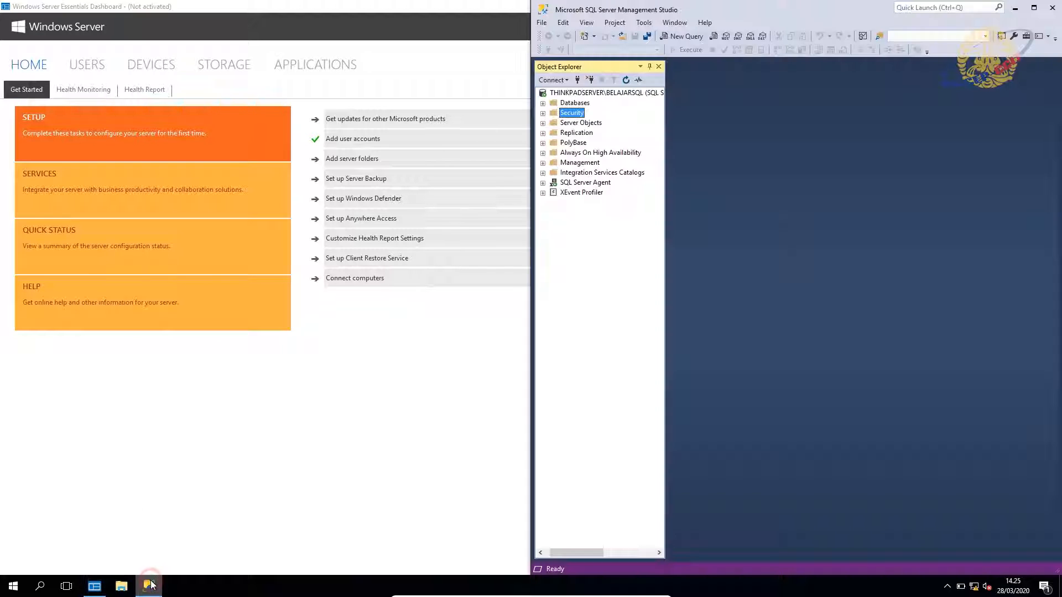
click(93, 51)
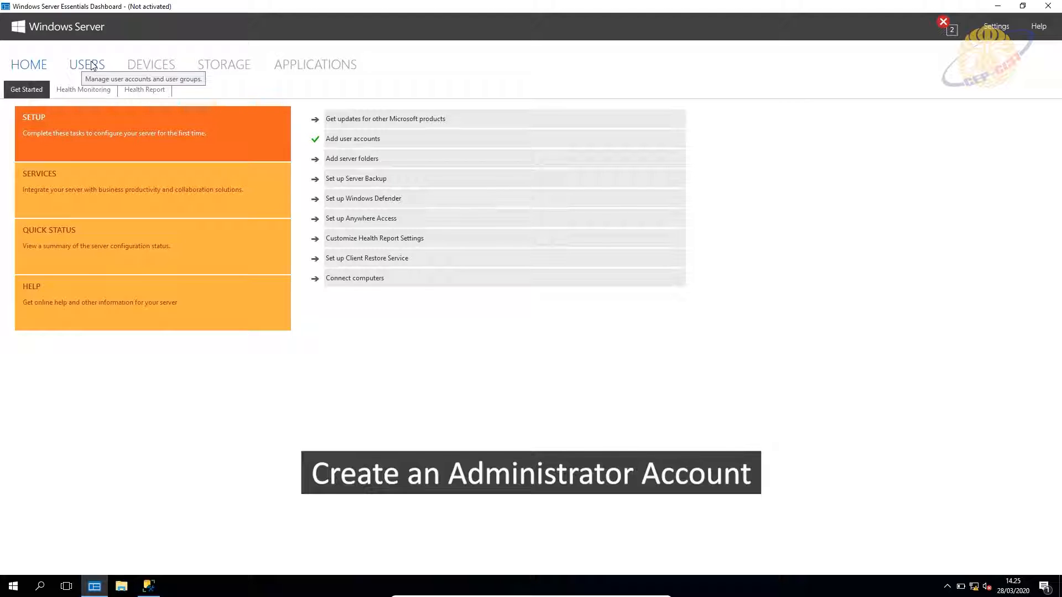
click(92, 65)
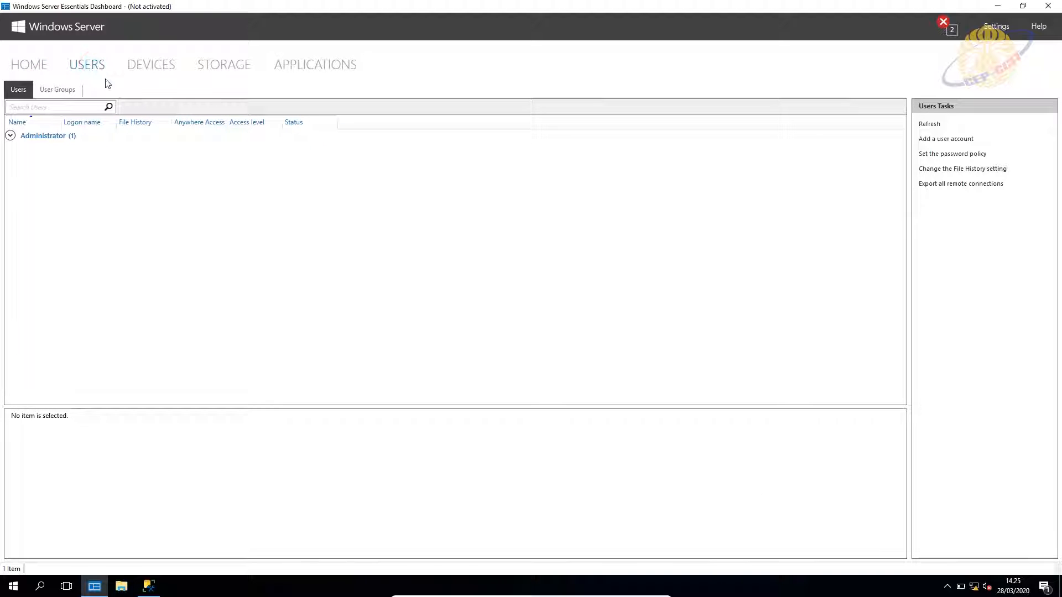
click(938, 139)
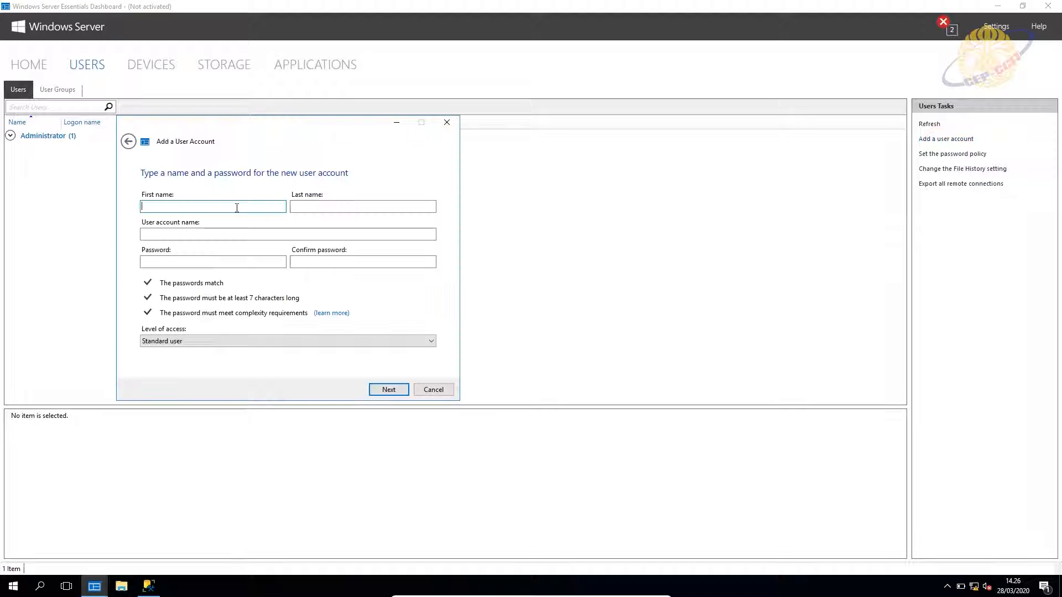
text(Admi)
click(207, 261)
text(******)
click(305, 265)
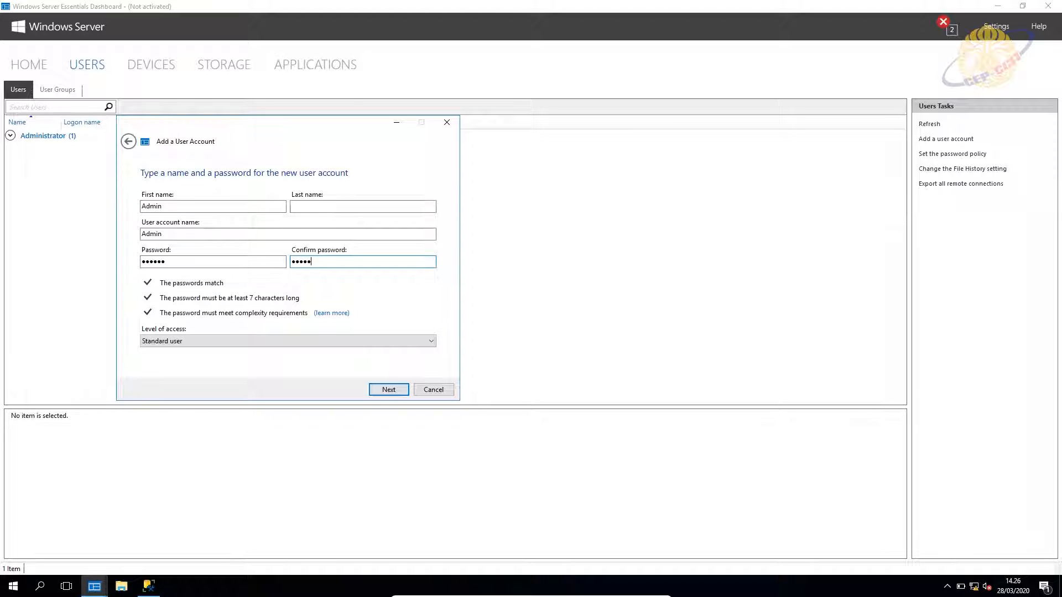
Give the account Administrator level of access and finish creating the Admin account.
click(209, 341)
click(194, 361)
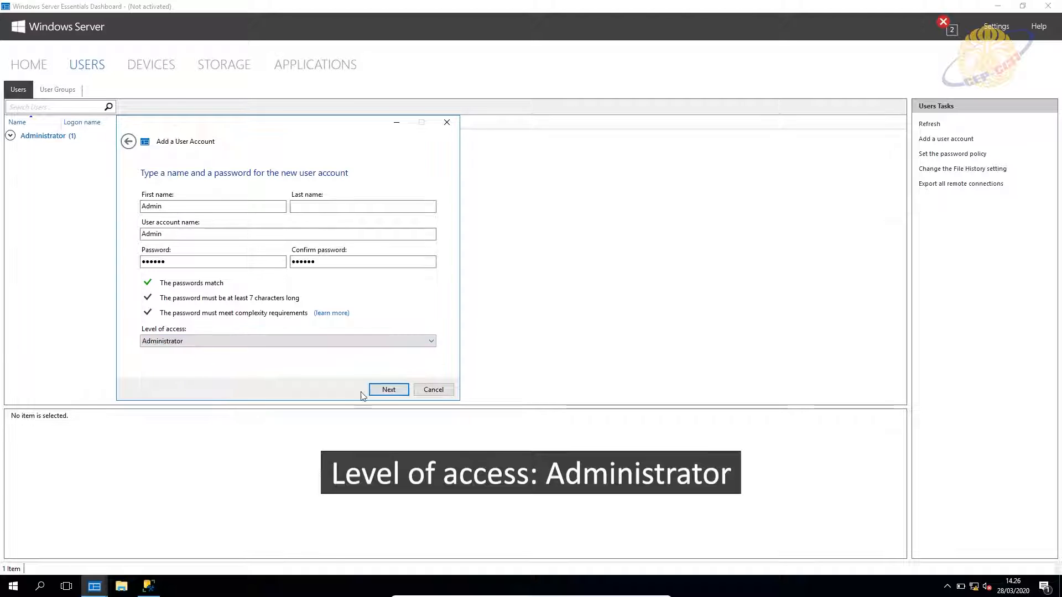
click(389, 390)
click(389, 390)
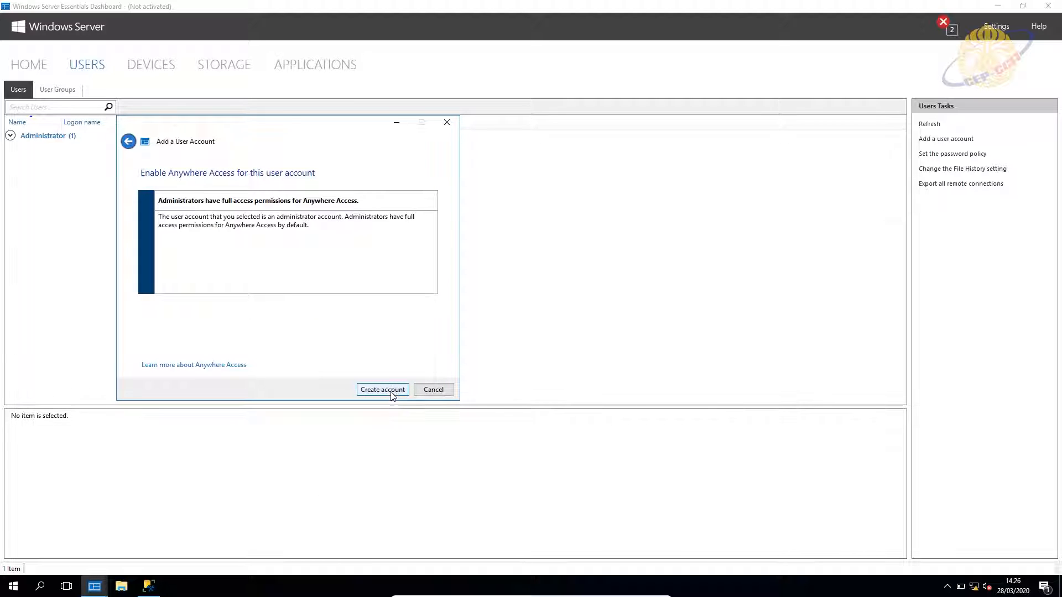
click(391, 393)
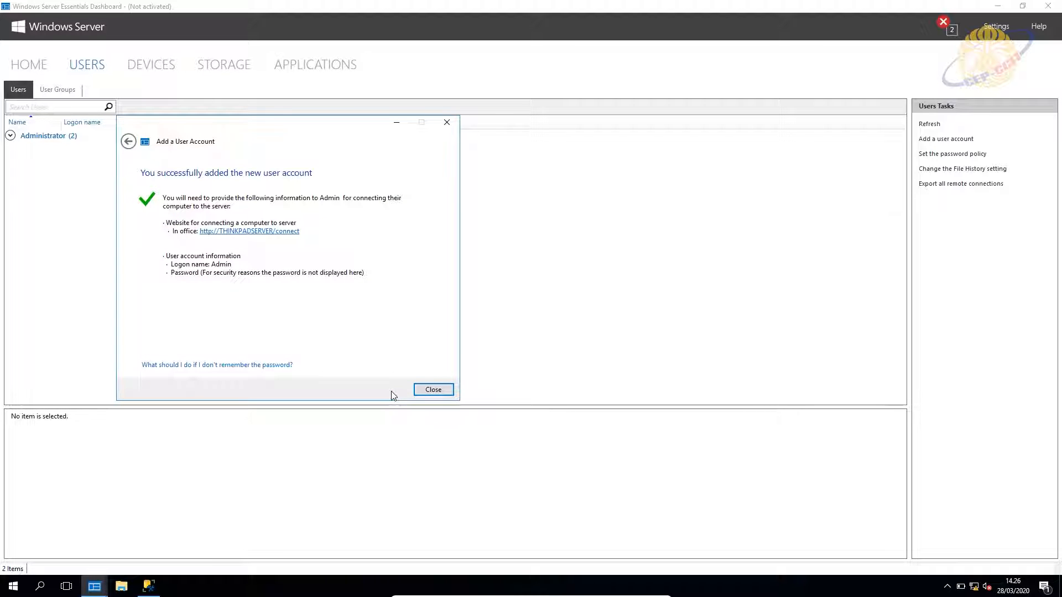
click(428, 388)
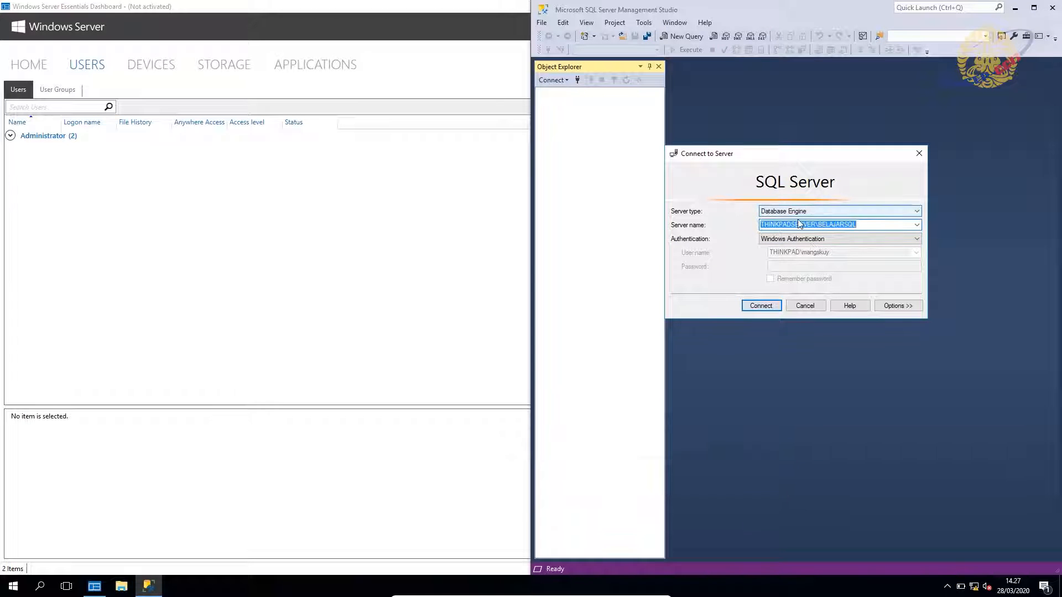
Connect Management Studio to the SQL Server instance and start another user account, Owner.
click(759, 306)
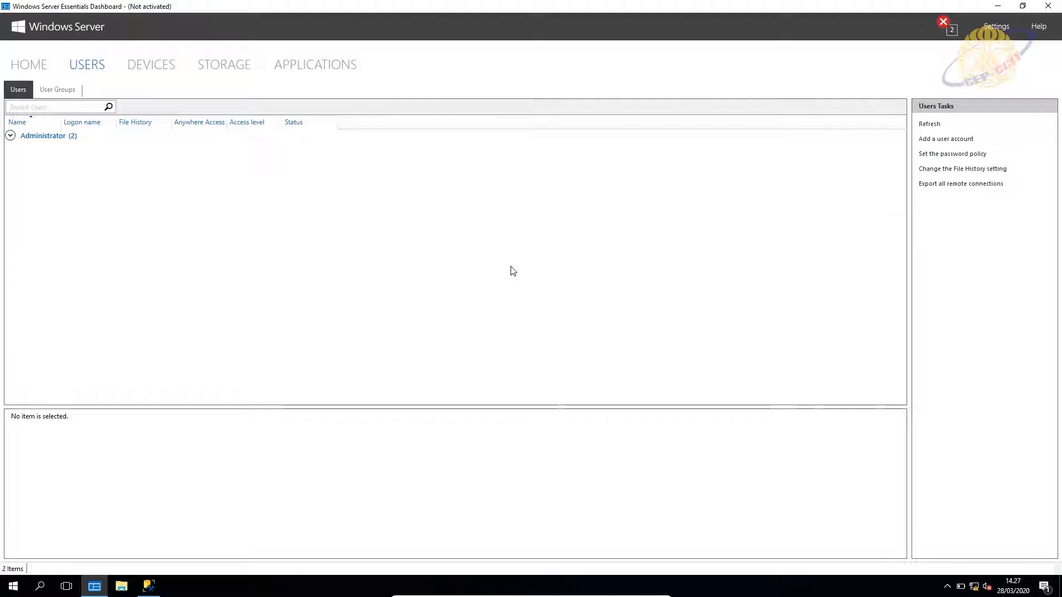
click(931, 140)
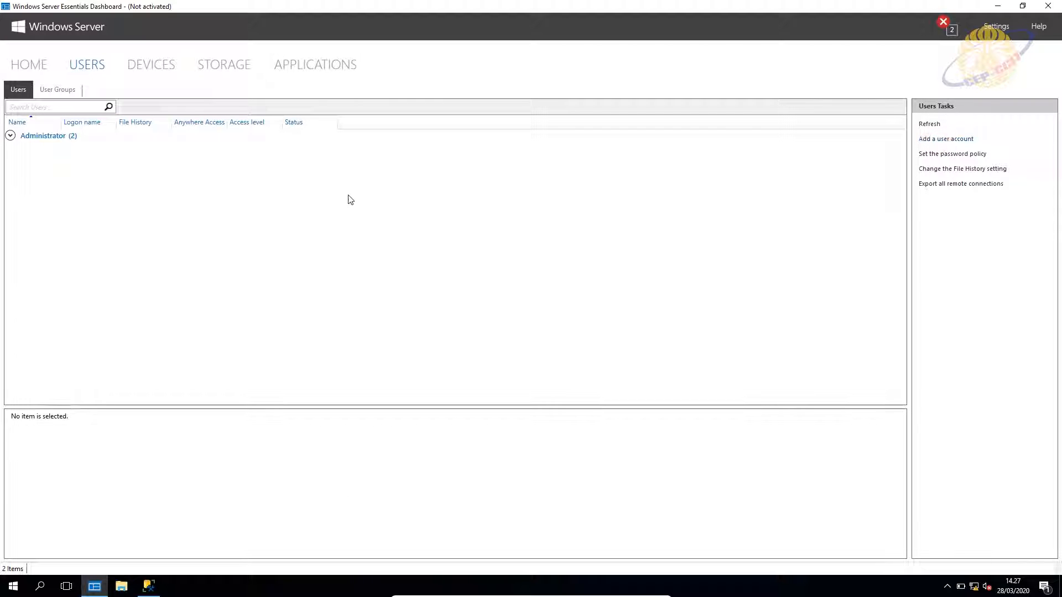
click(125, 102)
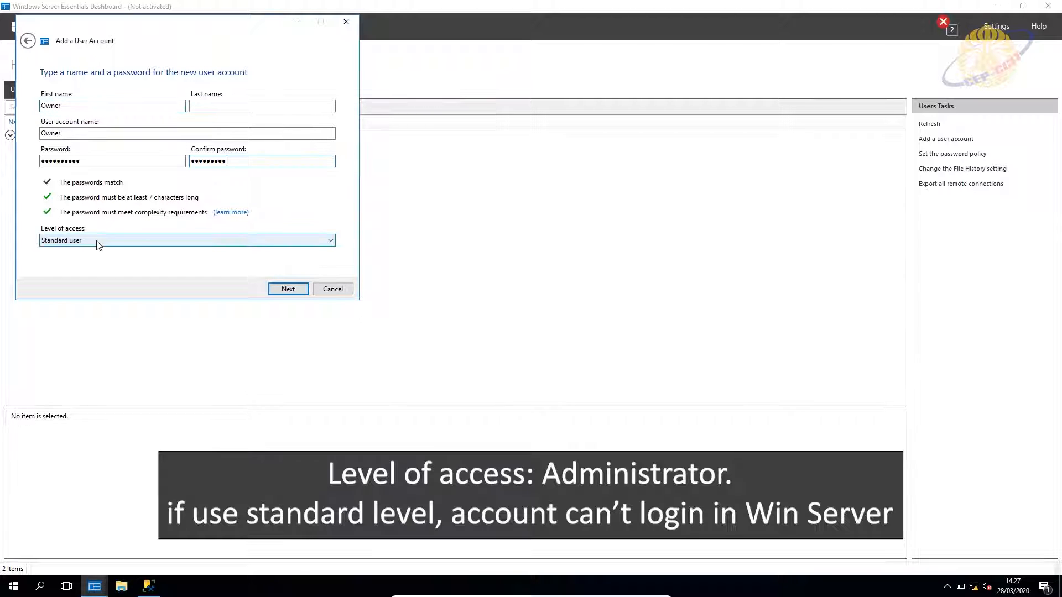
Give the Owner account Administrator level of access and finish creating it.
click(97, 245)
click(91, 255)
click(285, 291)
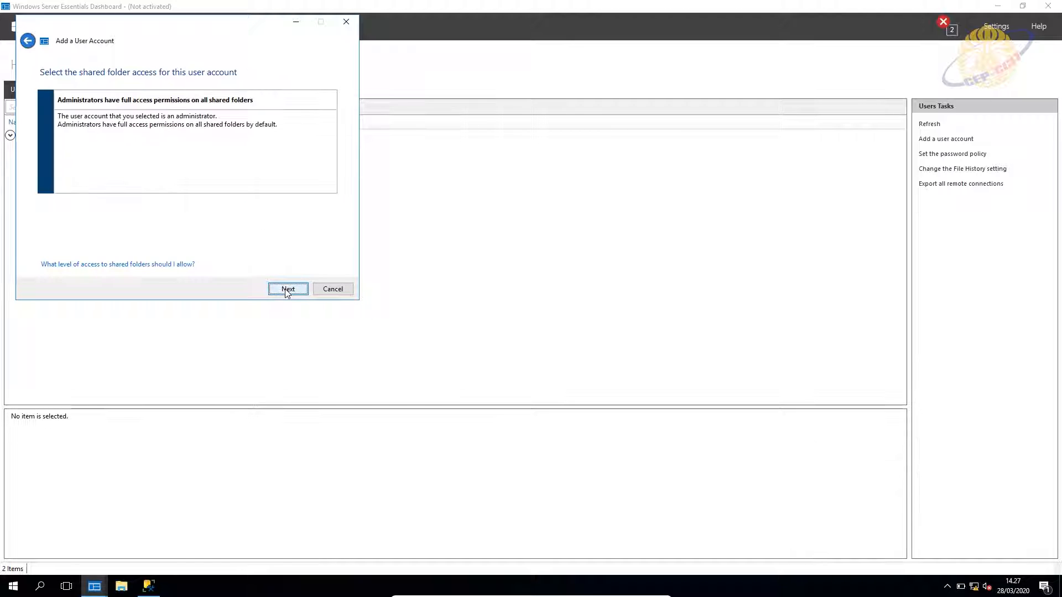
click(287, 290)
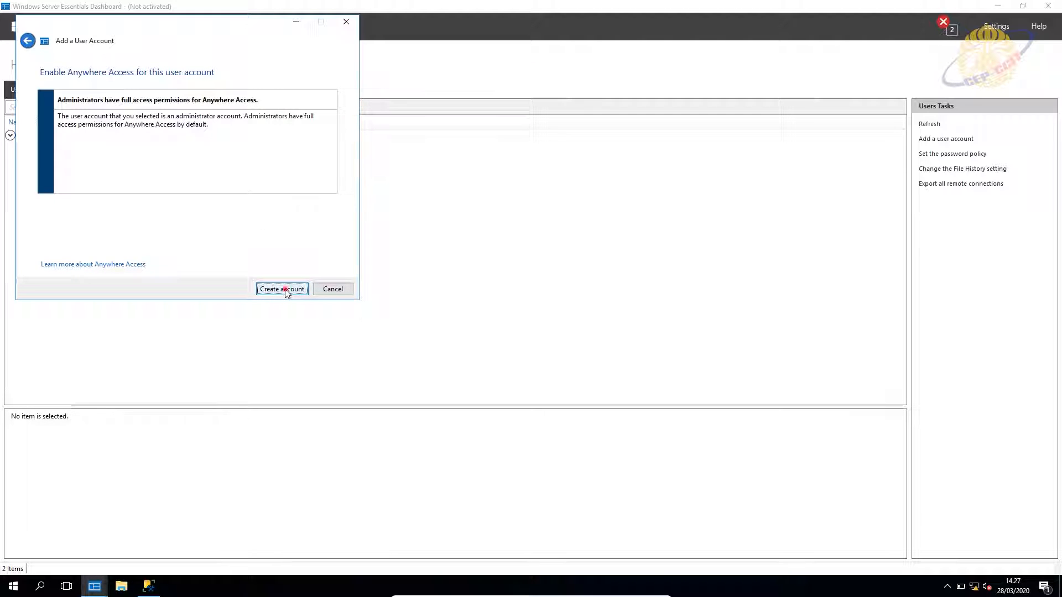
click(286, 290)
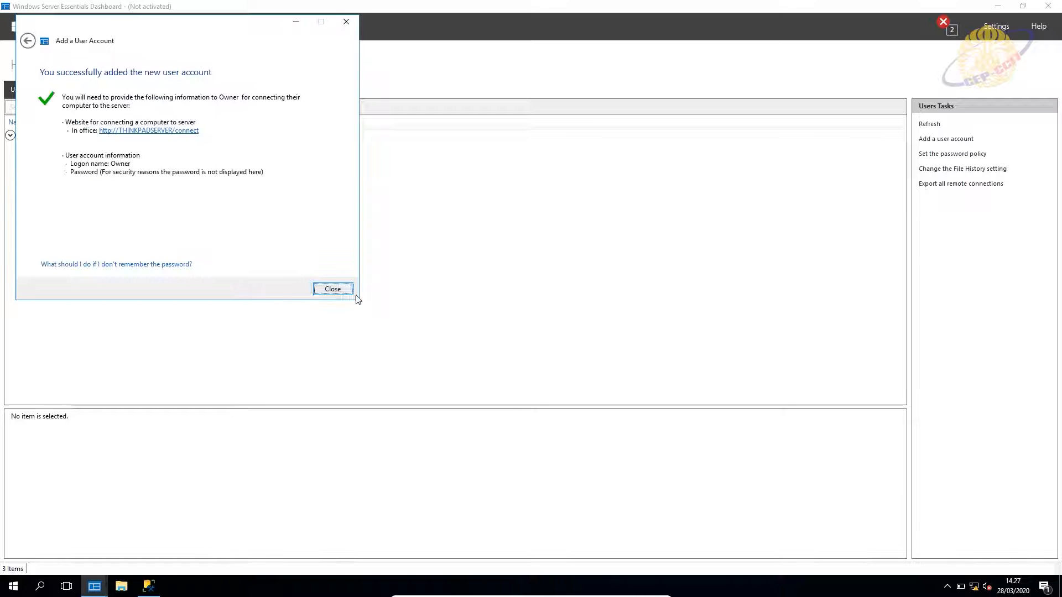
click(335, 290)
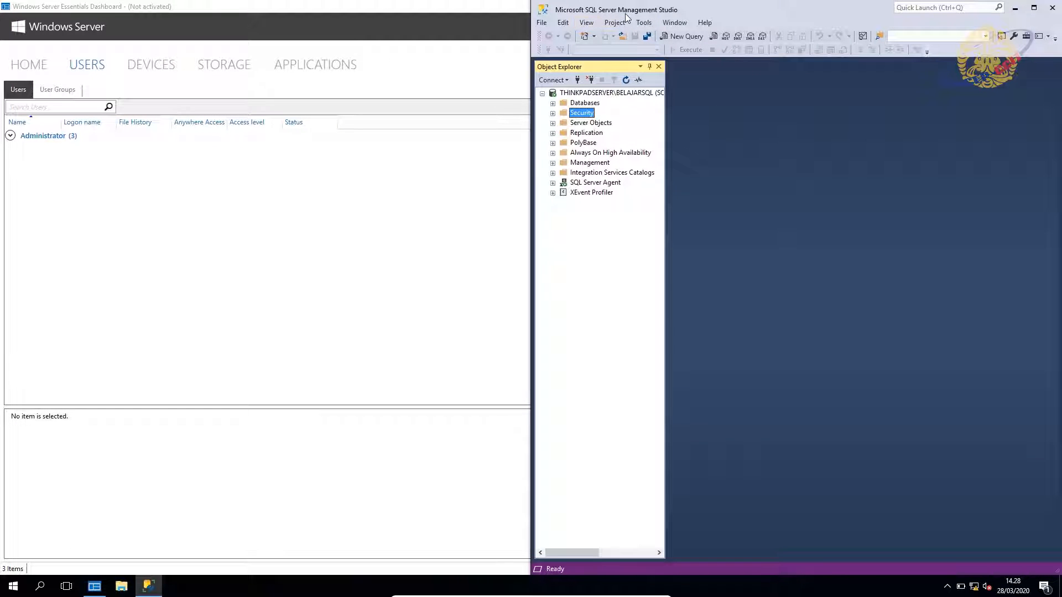
Start a new SQL Server-authenticated login under Security > Logins, named Owner.
click(553, 113)
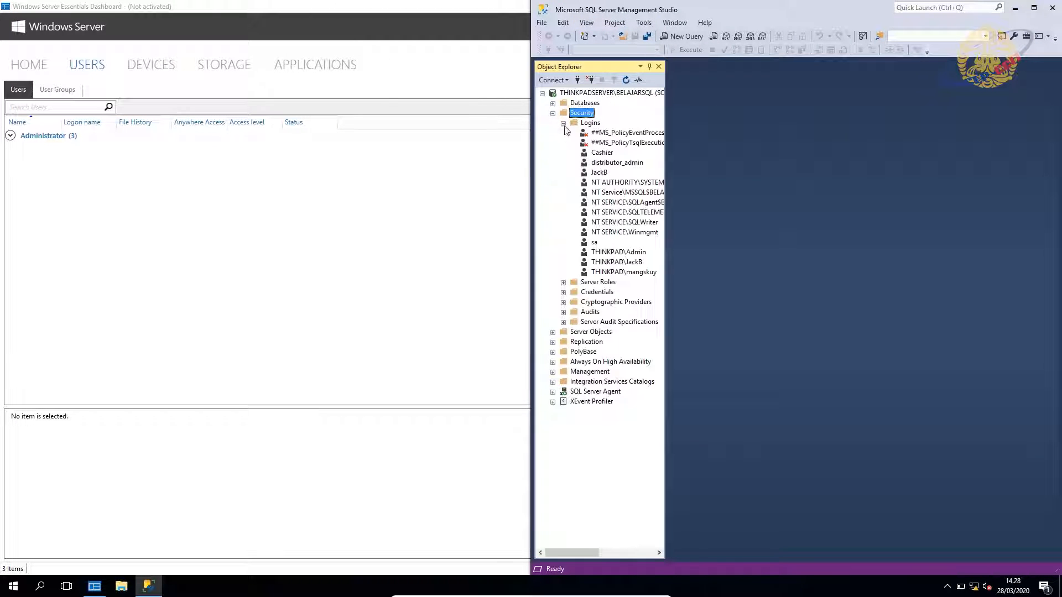
click(563, 122)
click(590, 122)
right_click(590, 124)
click(610, 131)
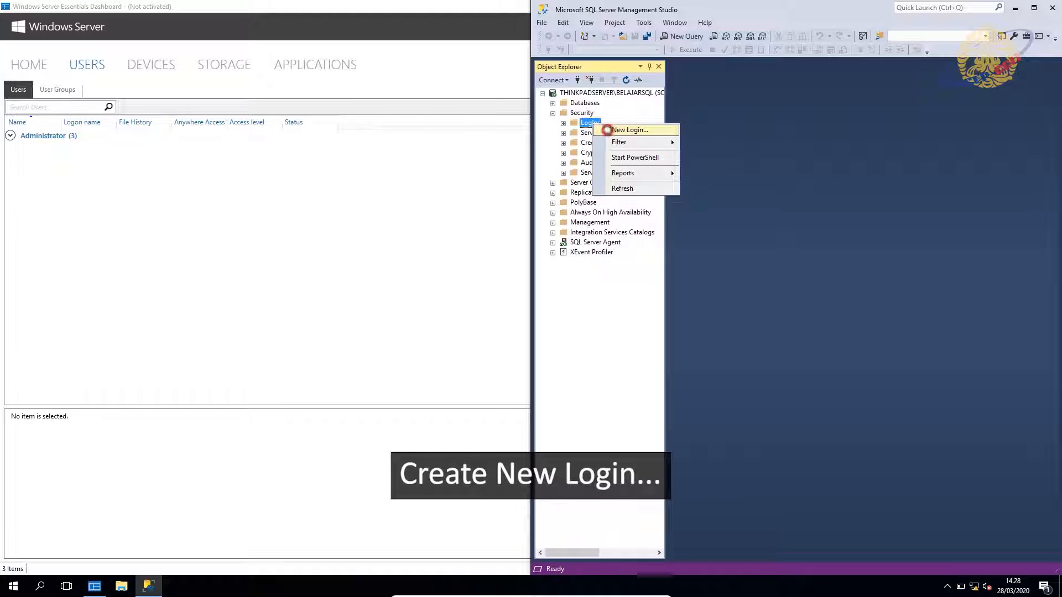
click(504, 189)
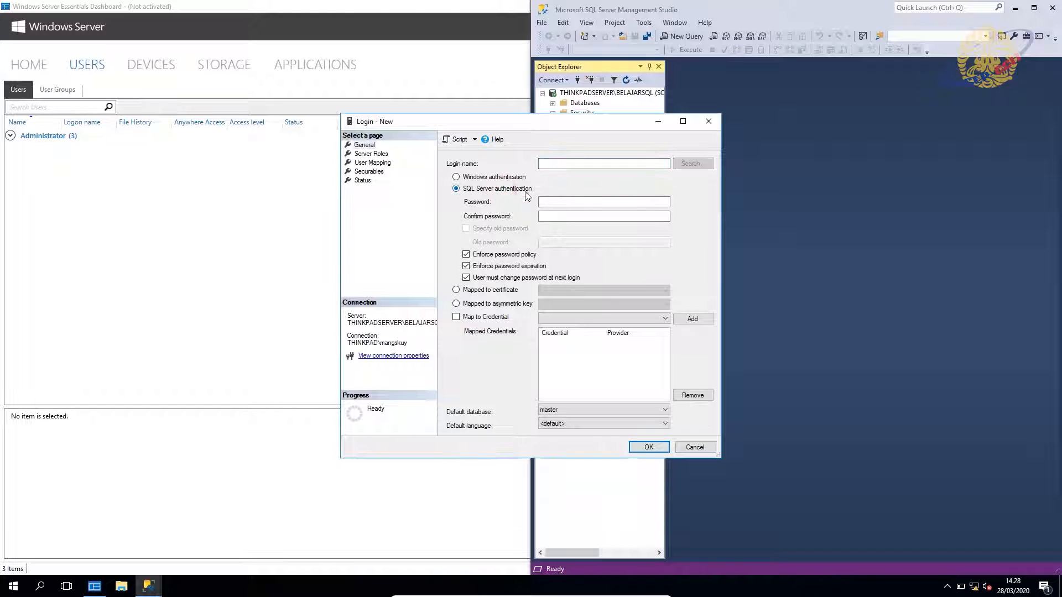
click(556, 164)
Set the Owner login's password, with no forced change and BarBarShop as default database, and save it.
click(552, 201)
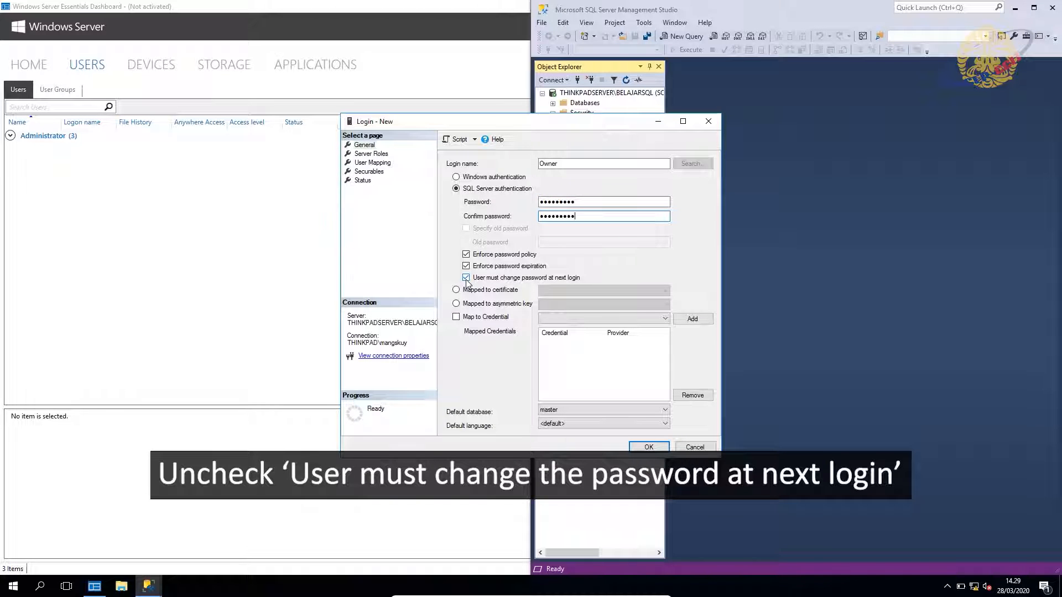
click(466, 278)
click(564, 410)
click(563, 427)
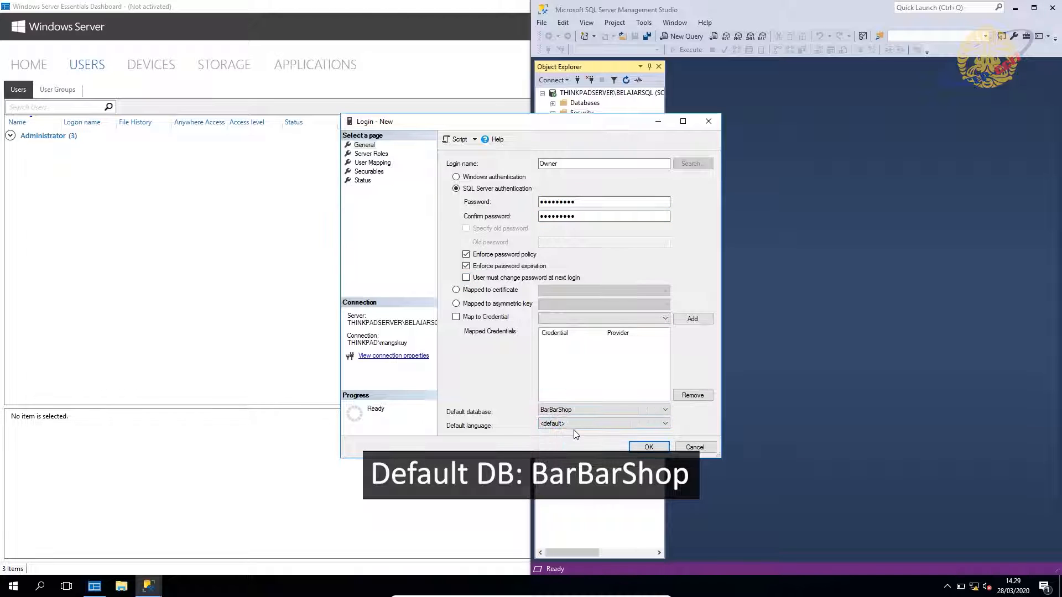
click(646, 448)
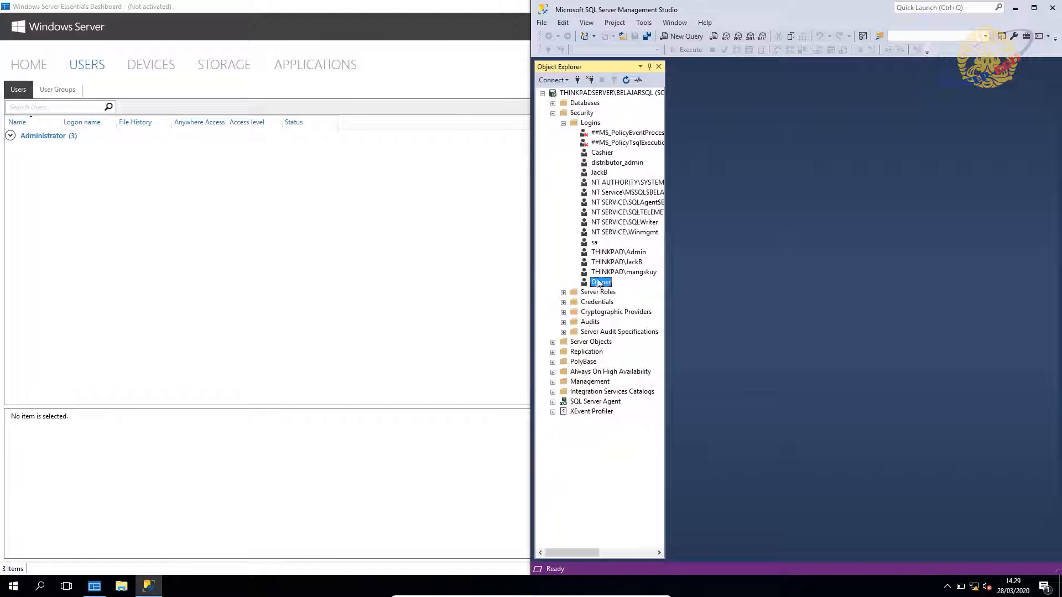
click(553, 103)
In BarBarShop > Security > Users, create user Owner mapped to the Owner login.
click(563, 143)
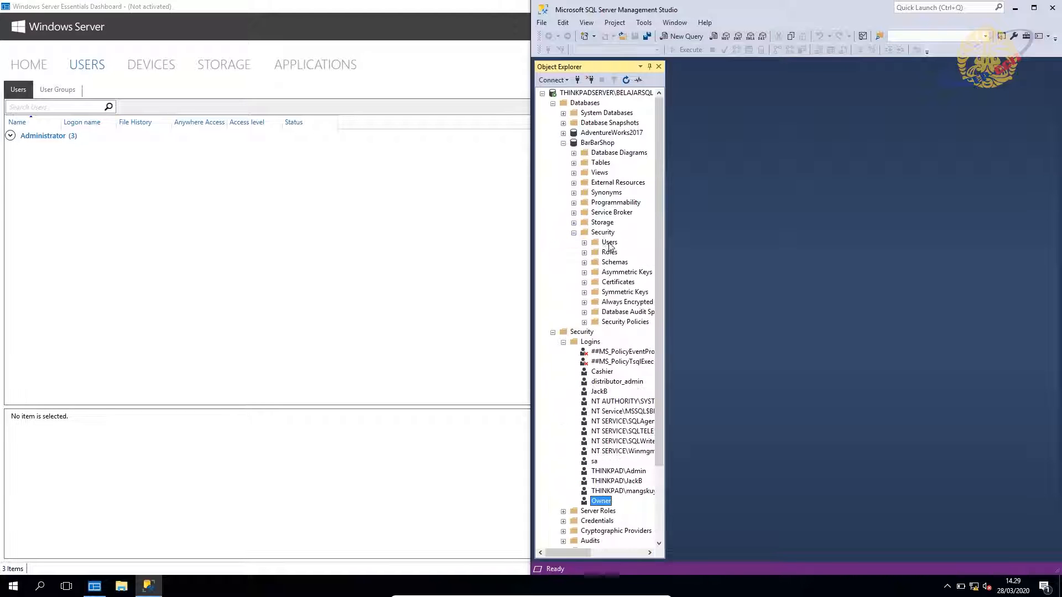
double_click(609, 243)
right_click(611, 243)
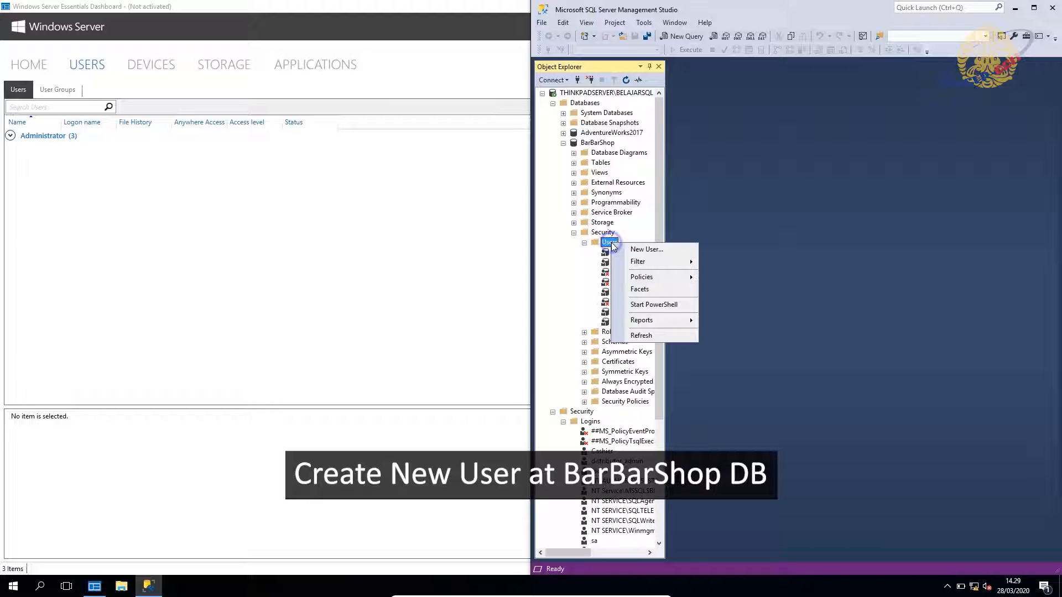
click(645, 250)
click(519, 204)
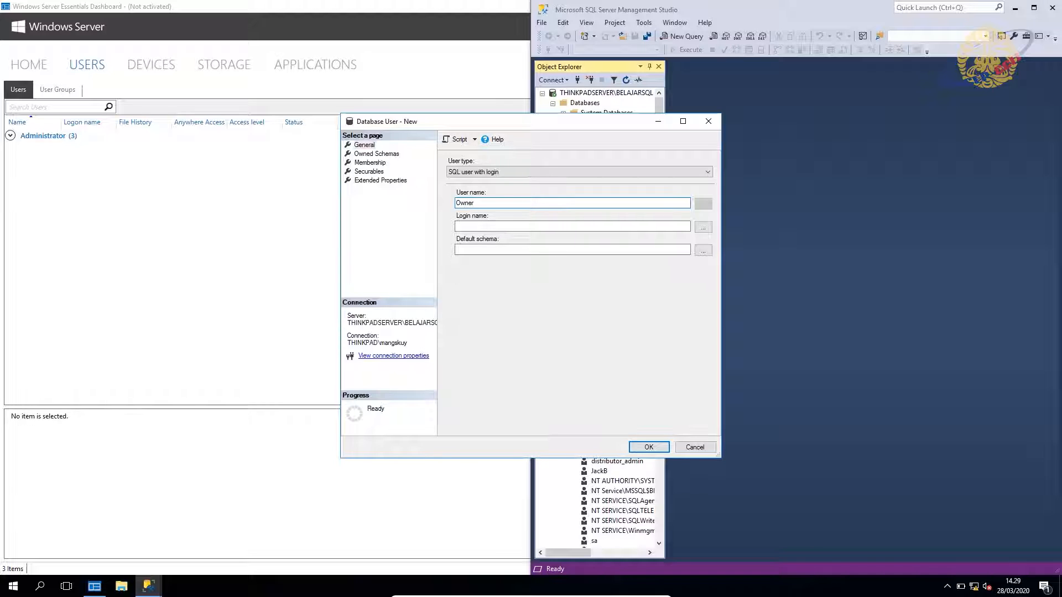
click(528, 224)
text(Owner)
click(648, 447)
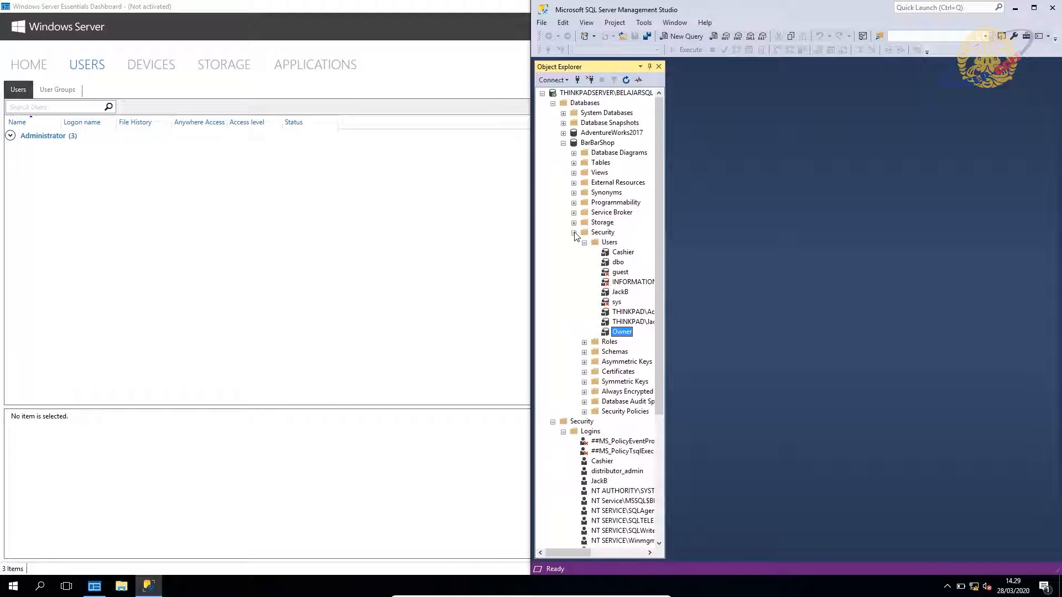
click(574, 233)
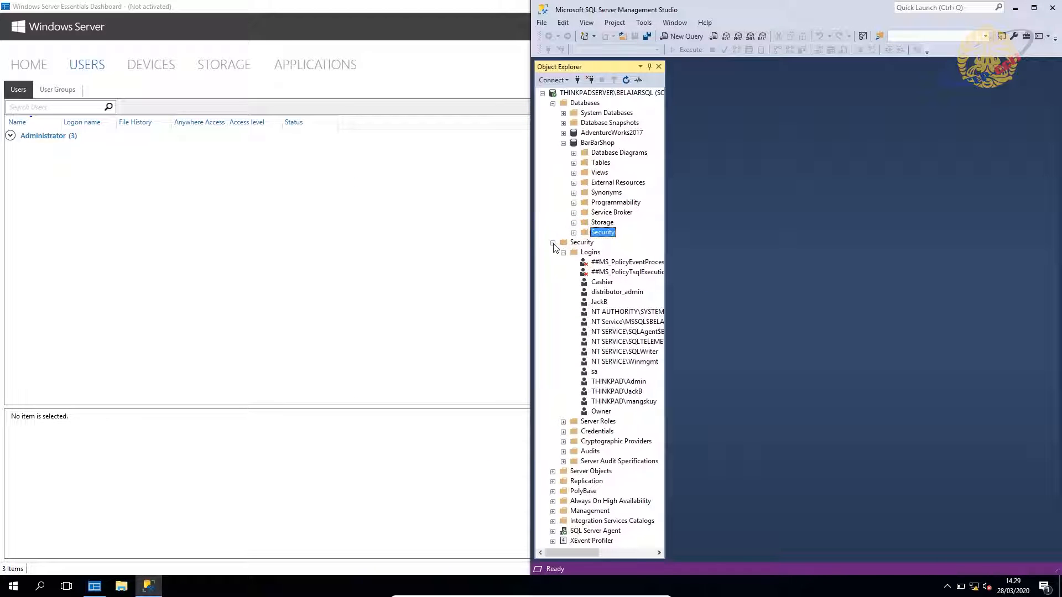
Create a new server role named Owner_Serverrole and grant it Alter any database.
click(552, 243)
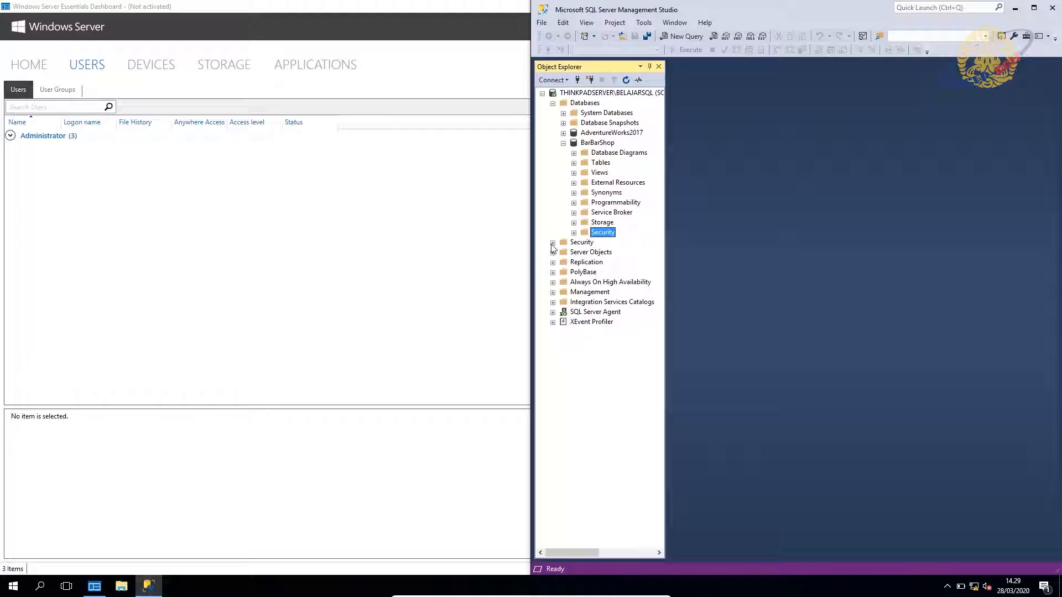
click(552, 243)
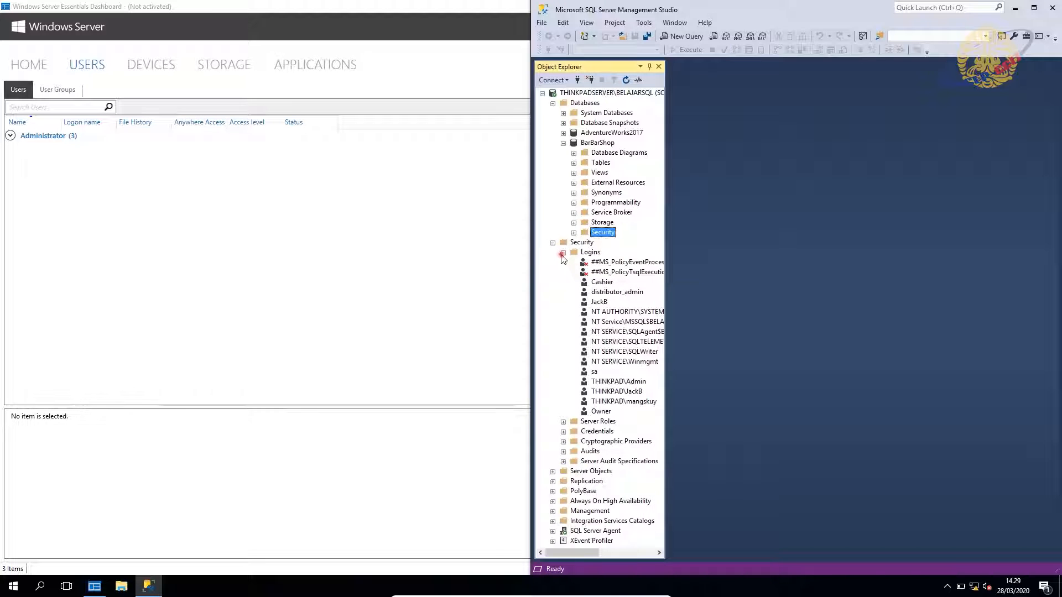
click(563, 253)
right_click(588, 265)
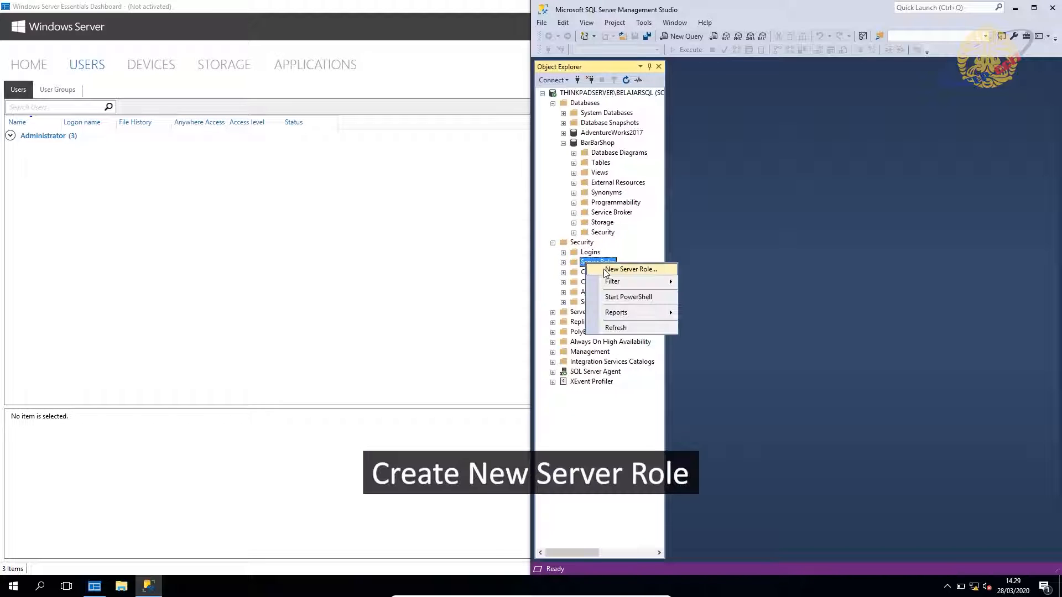
click(604, 269)
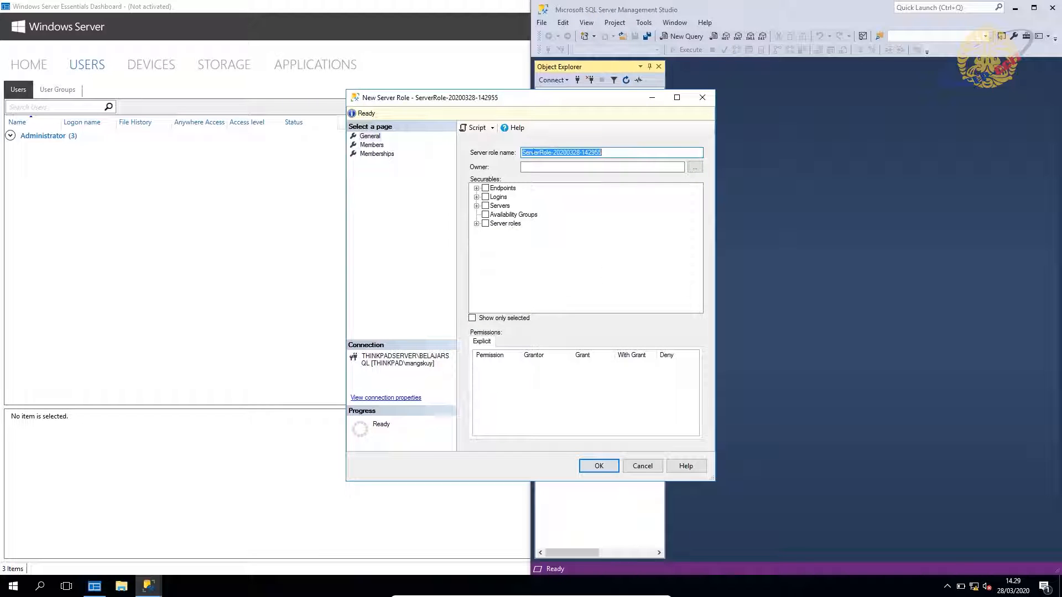
text(Owner_Serverrole)
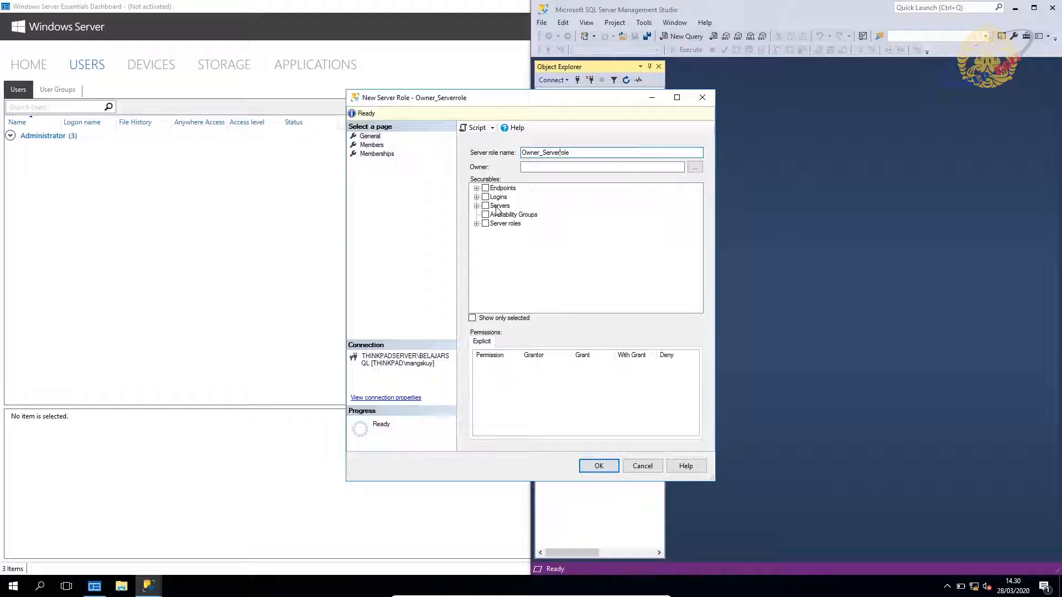
click(497, 206)
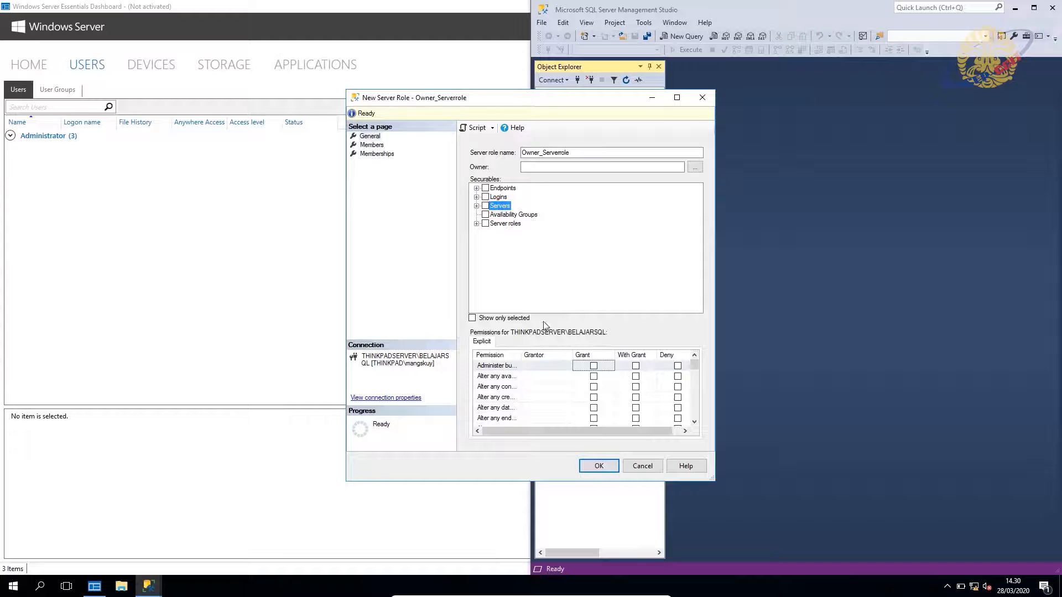
double_click(522, 355)
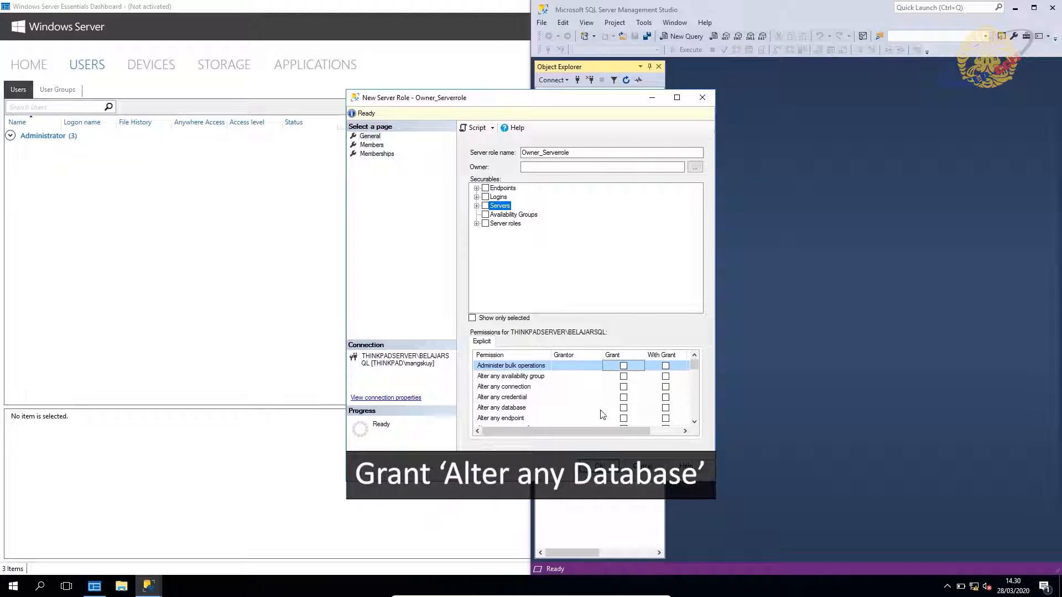
click(623, 407)
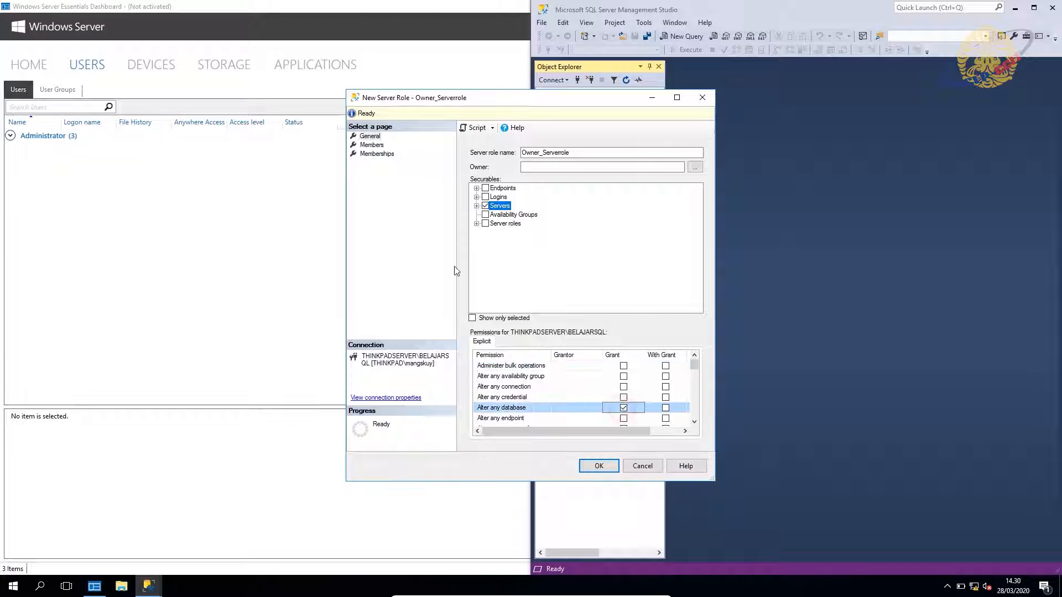
Add login Owner as a member, make the role a dbcreator member, and save it.
click(372, 145)
click(638, 433)
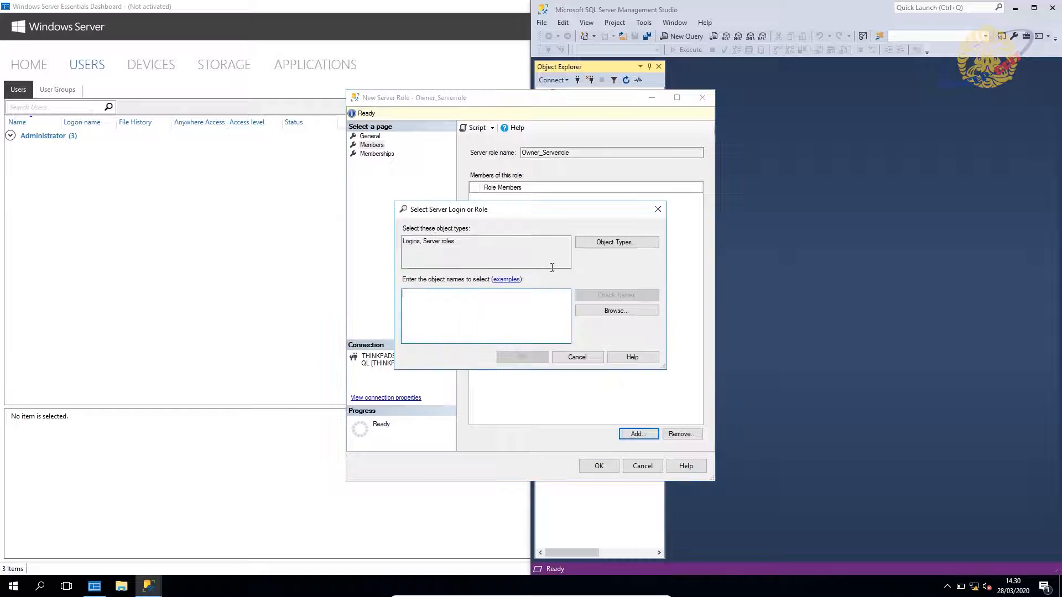
text(O)
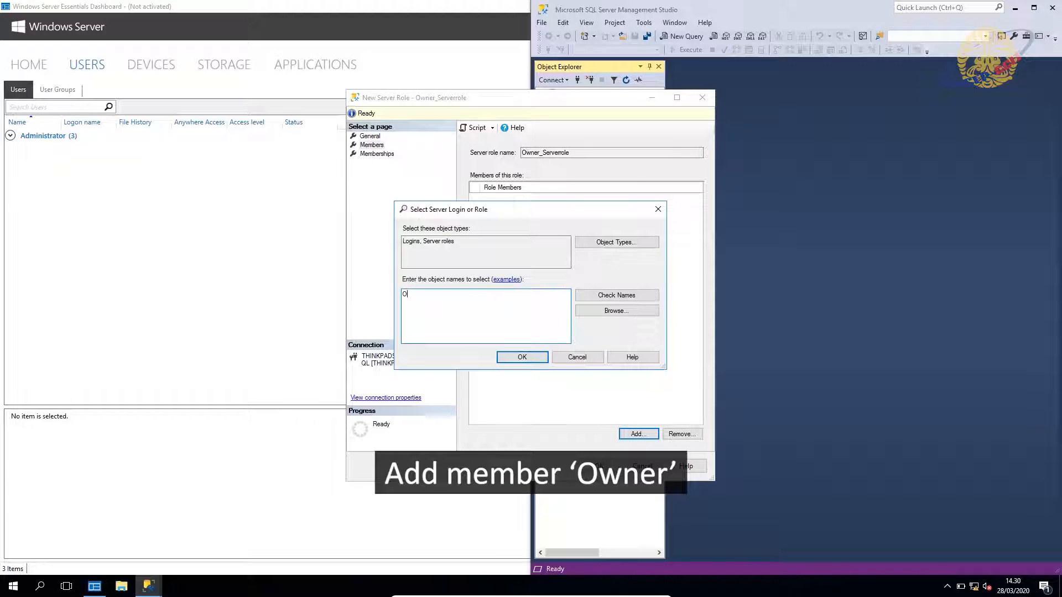
text(wner)
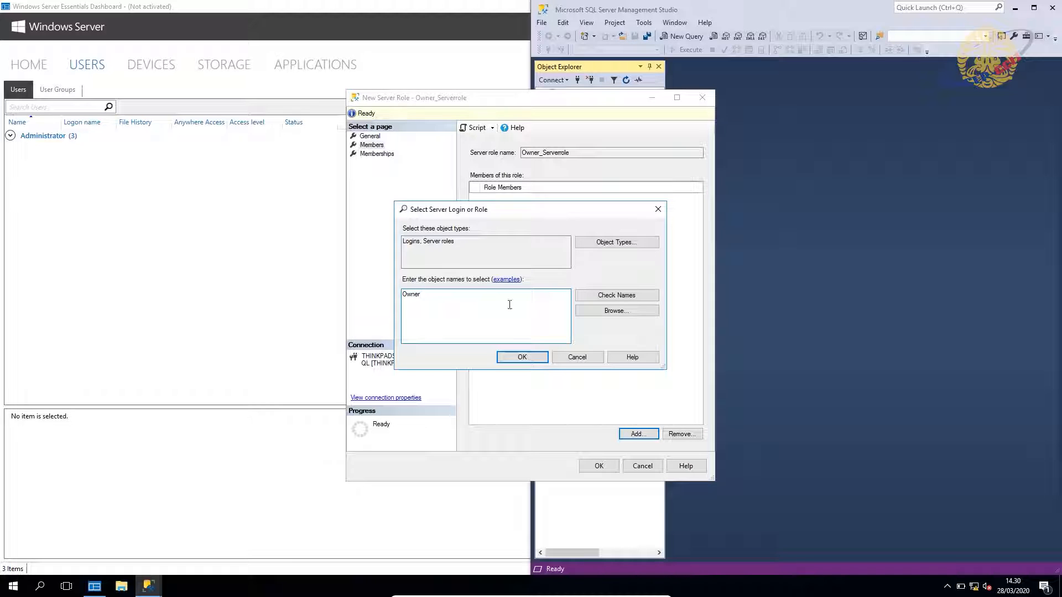
click(612, 296)
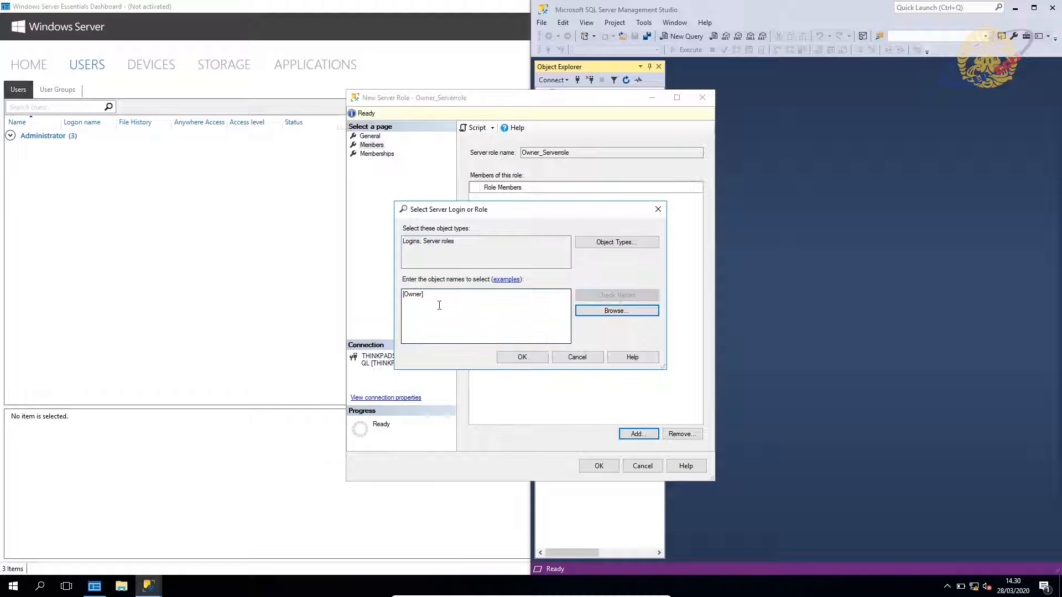
click(524, 357)
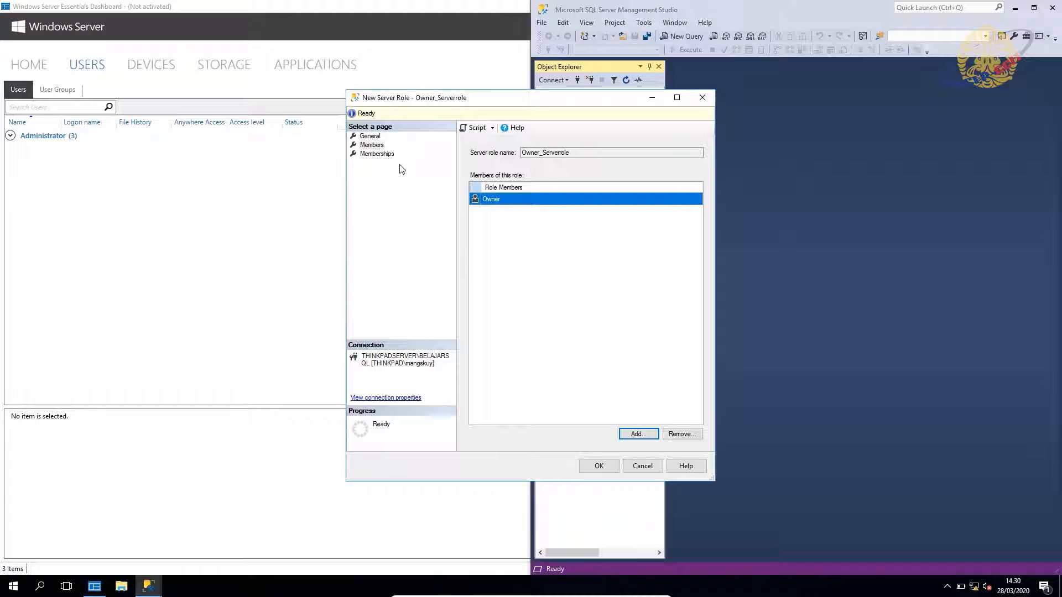
click(381, 155)
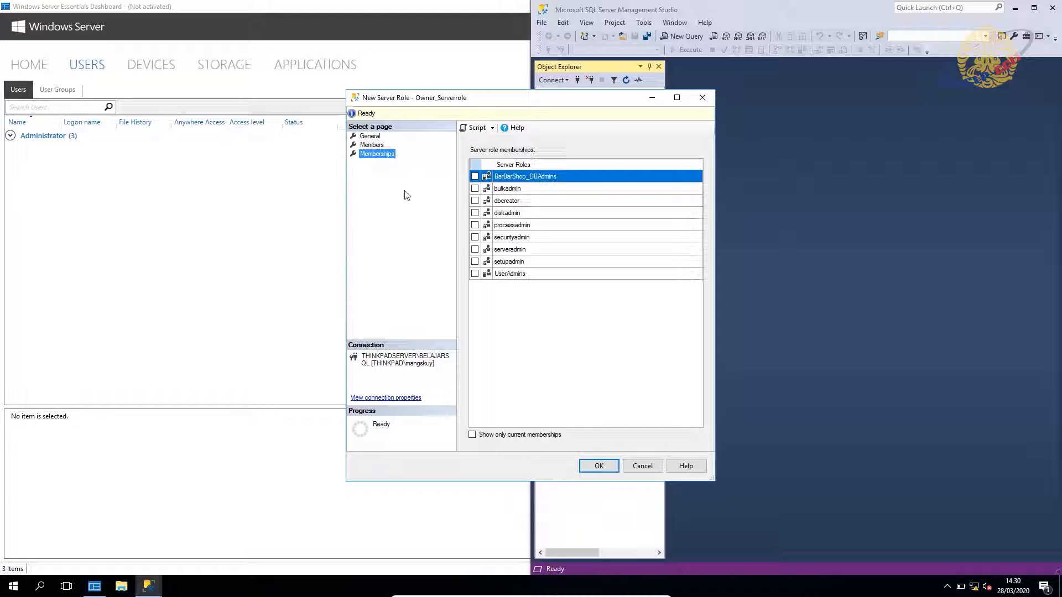
click(474, 201)
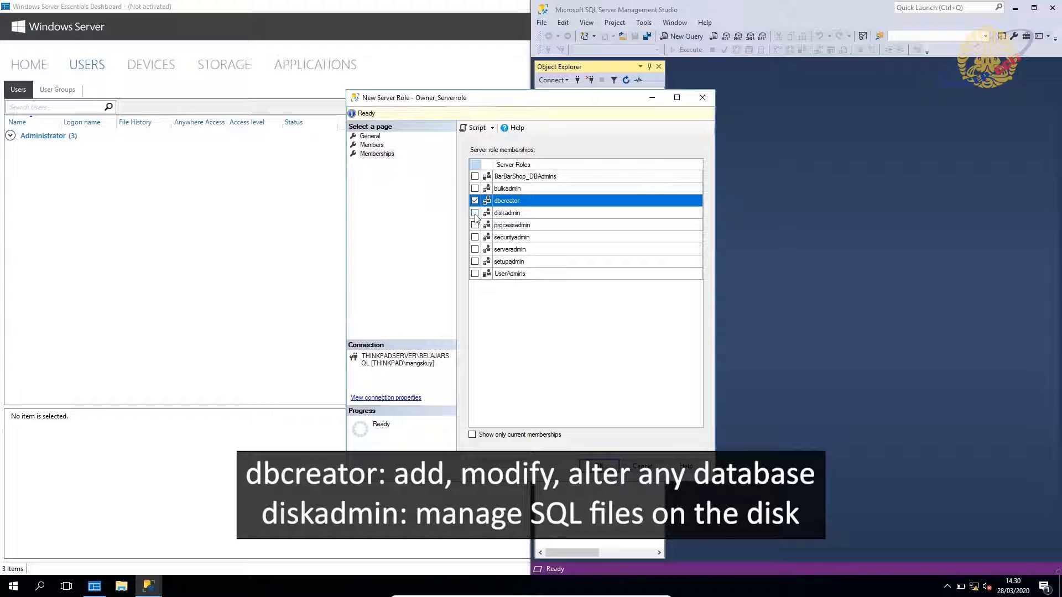
click(474, 213)
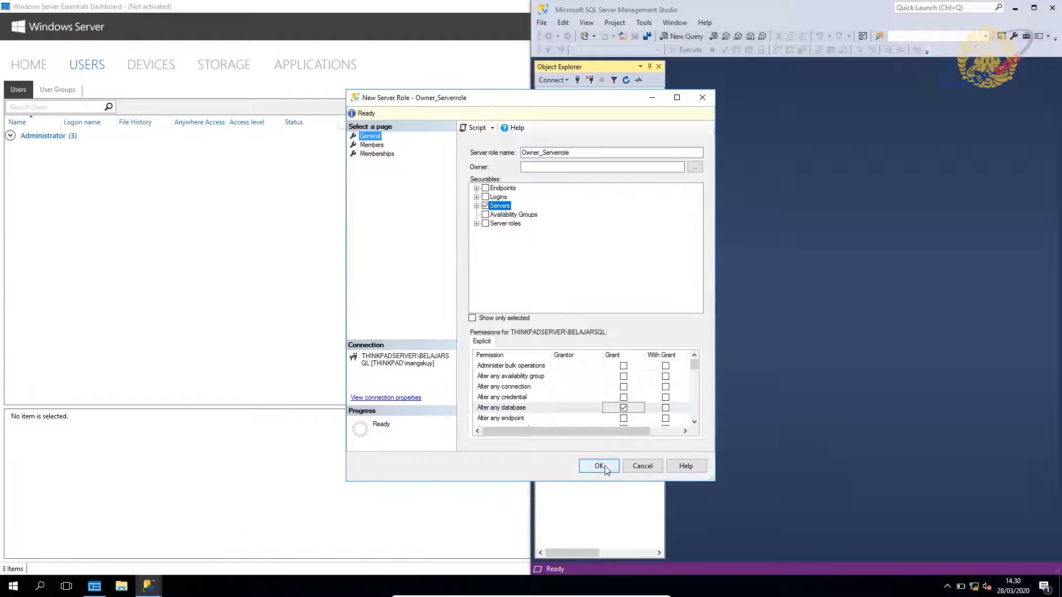
click(601, 466)
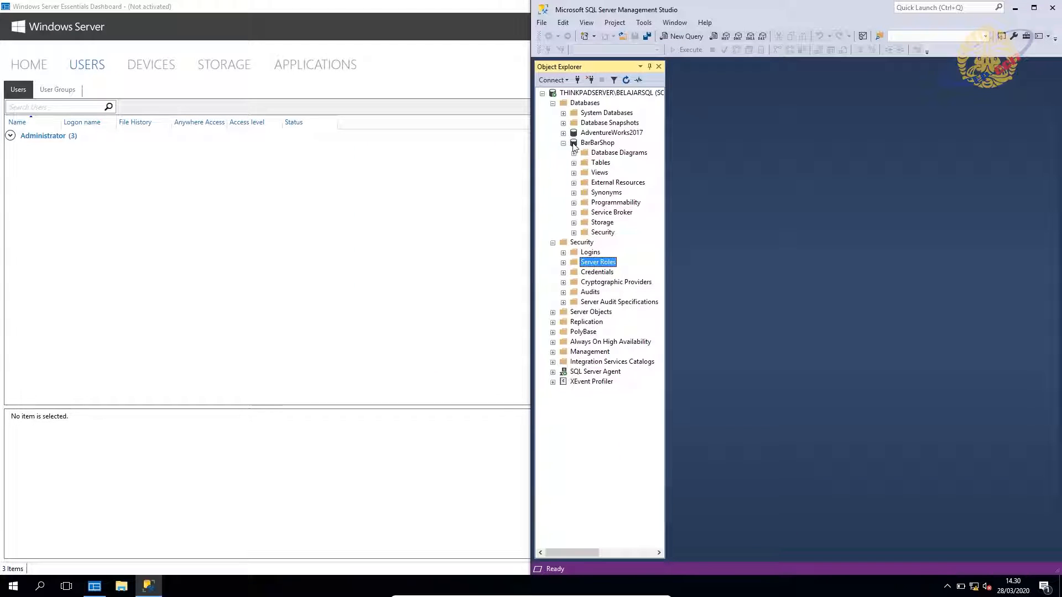
Start a new BarBarShop database role named Owner_DBrole.
right_click(597, 232)
mouse_move(611, 243)
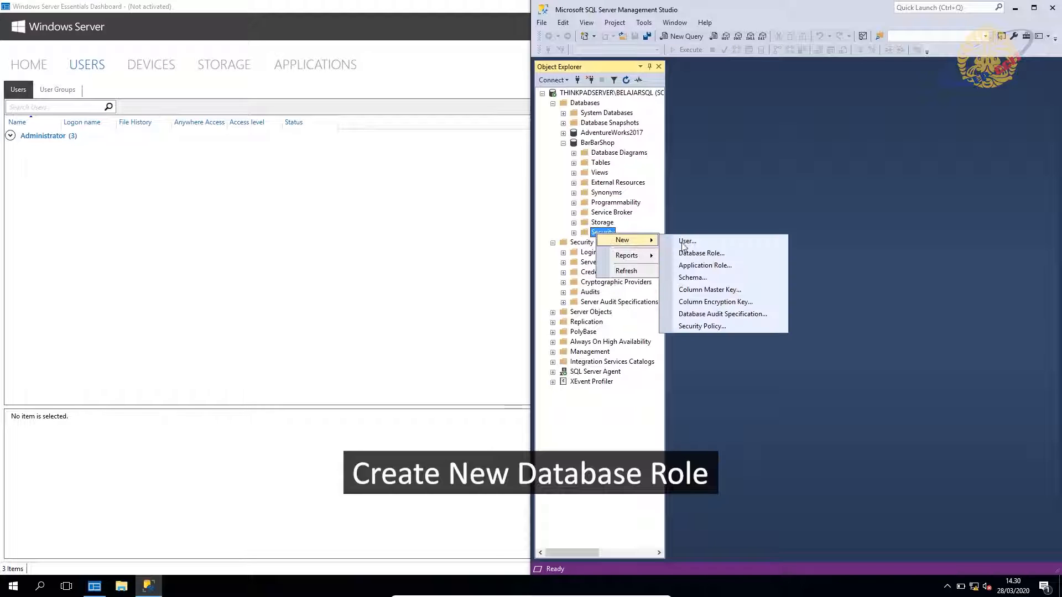
click(695, 253)
click(537, 169)
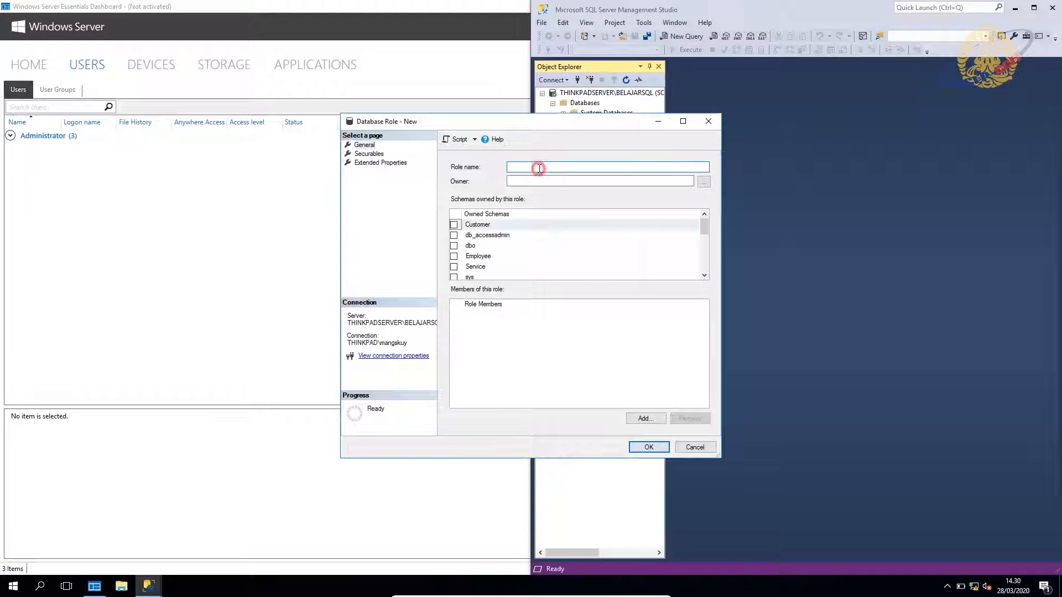
text(Owner_DBrole)
Make Owner_DBrole own the db_backupoperator, db_ddladmin, db_datareader and db_datawriter schemas.
scroll(458, 241, down, 1)
click(453, 267)
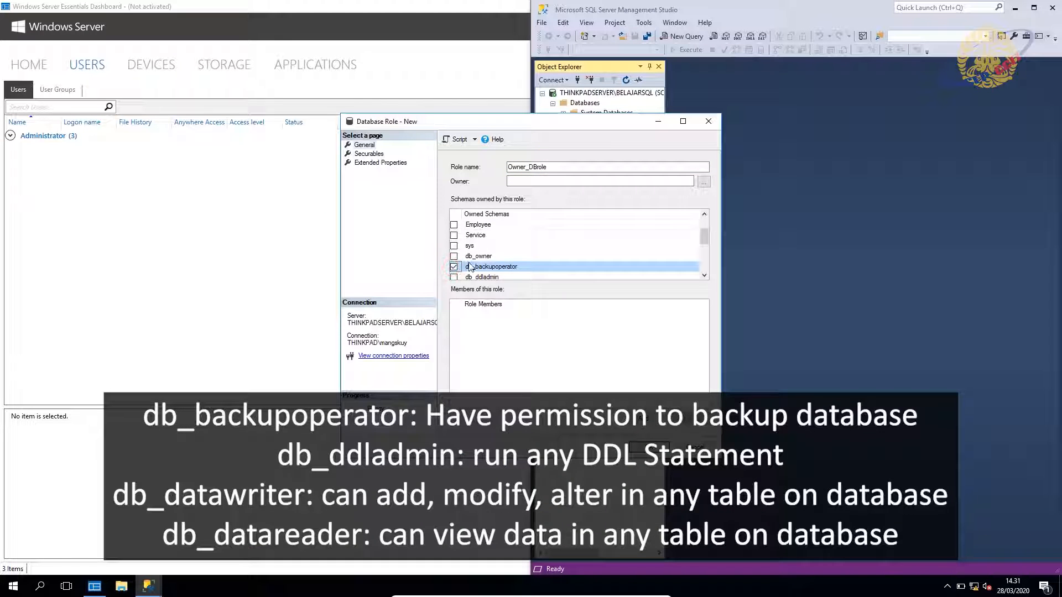
scroll(457, 257, down, 1)
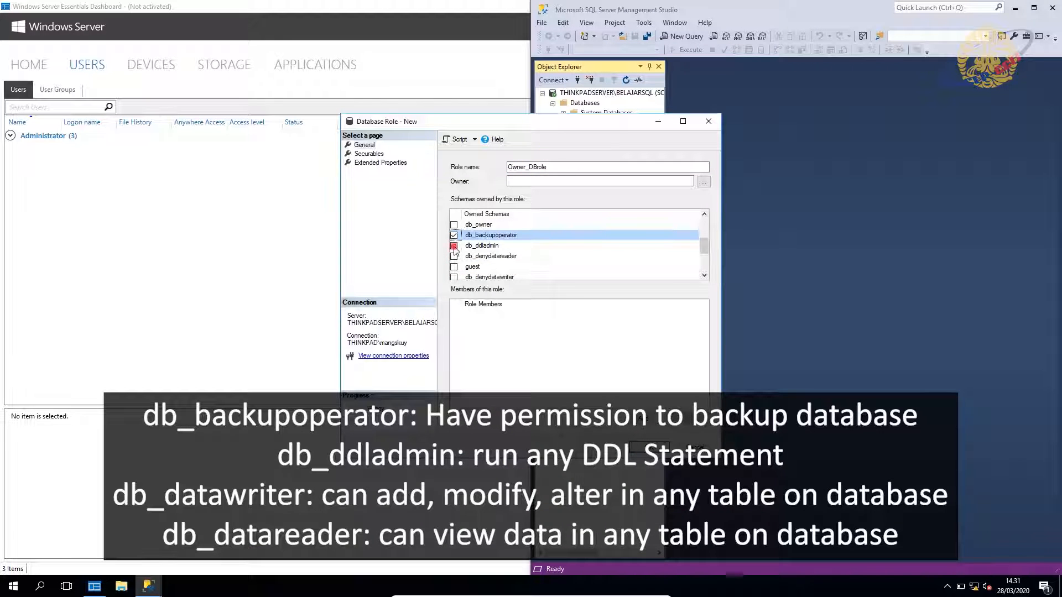
click(454, 246)
scroll(457, 258, down, 1)
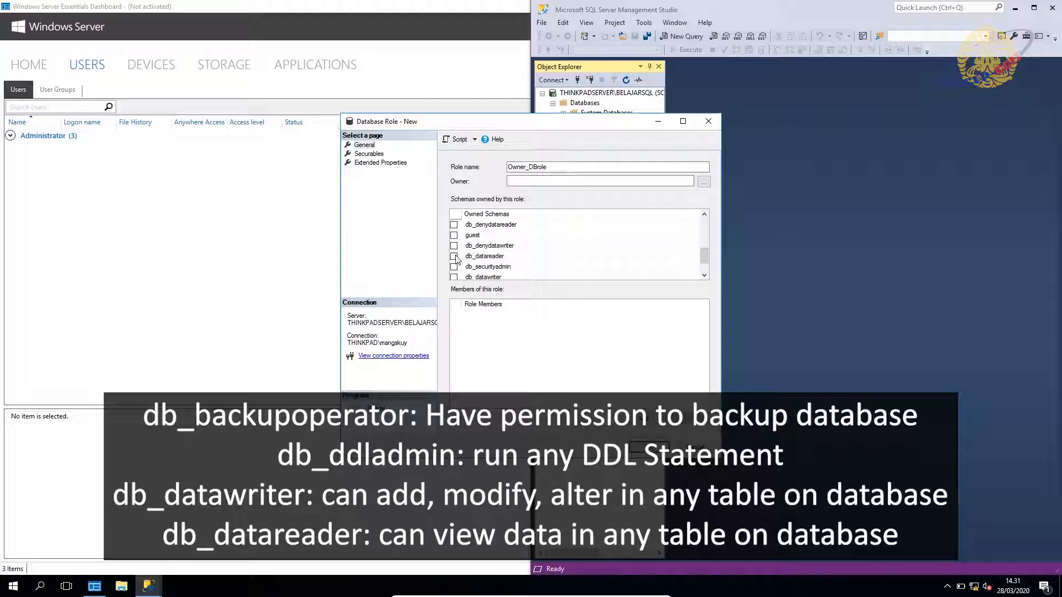
click(454, 256)
scroll(457, 260, down, 1)
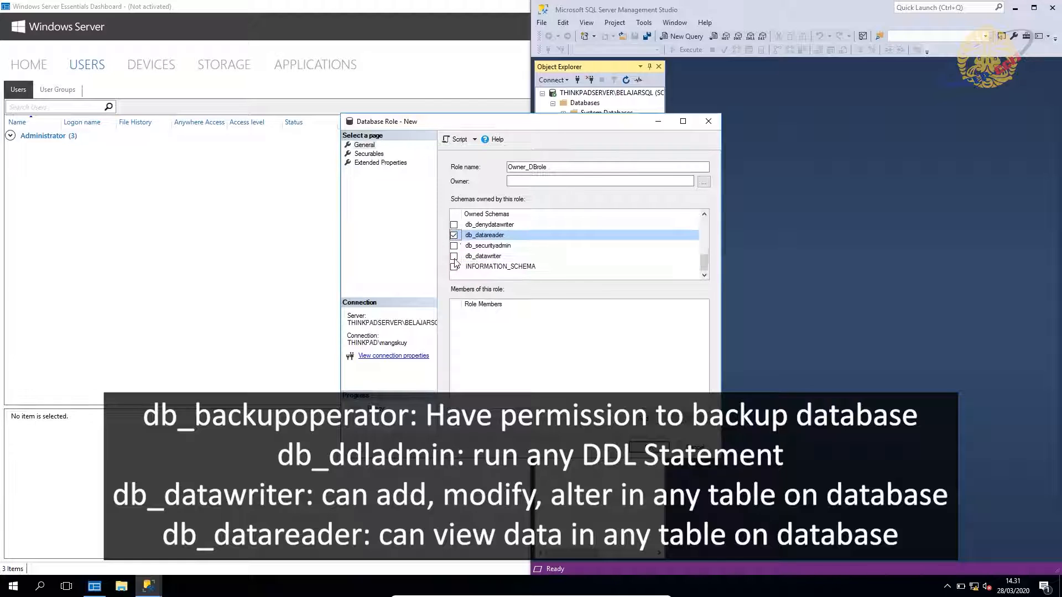
click(454, 256)
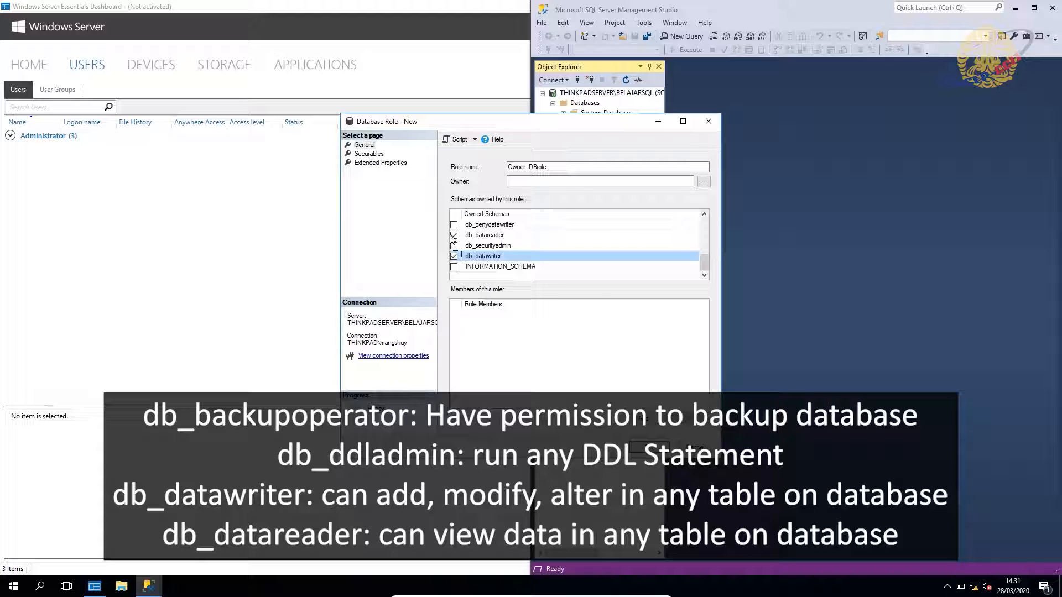
click(371, 154)
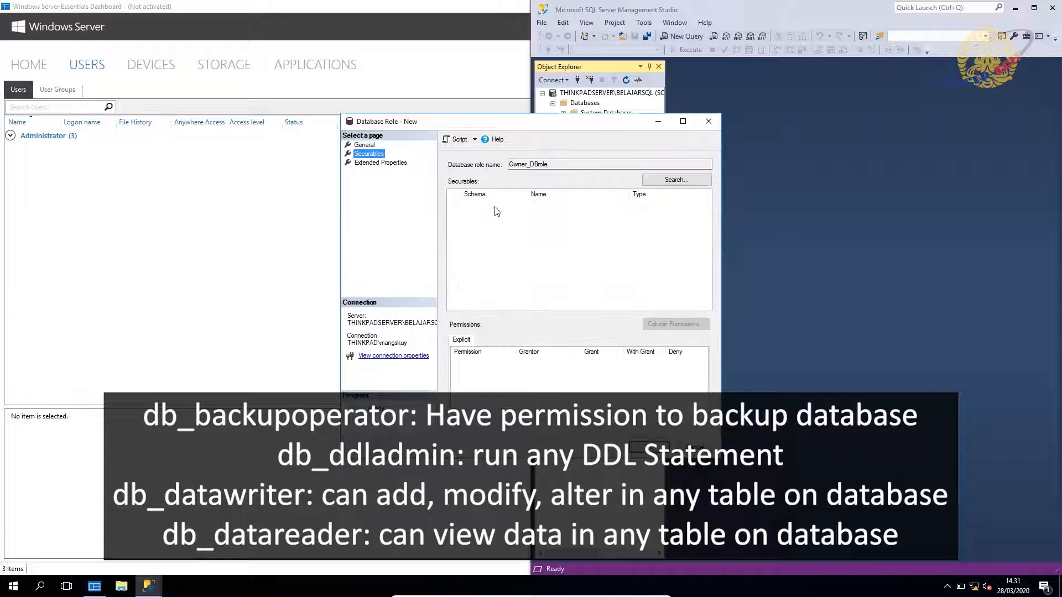
Add all tables of the database as securables for the Owner_DBrole role.
click(694, 178)
click(122, 117)
drag(155, 69, 298, 163)
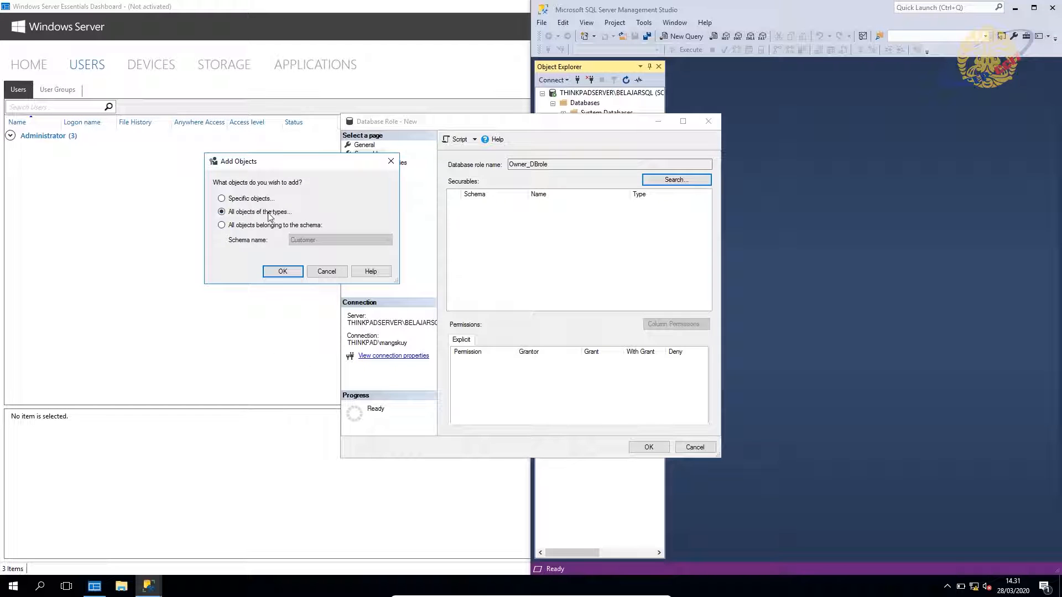
click(283, 272)
click(440, 274)
click(409, 273)
click(547, 356)
On Customer_Table, grant Alter, Insert, Select and Update and deny Delete.
click(564, 205)
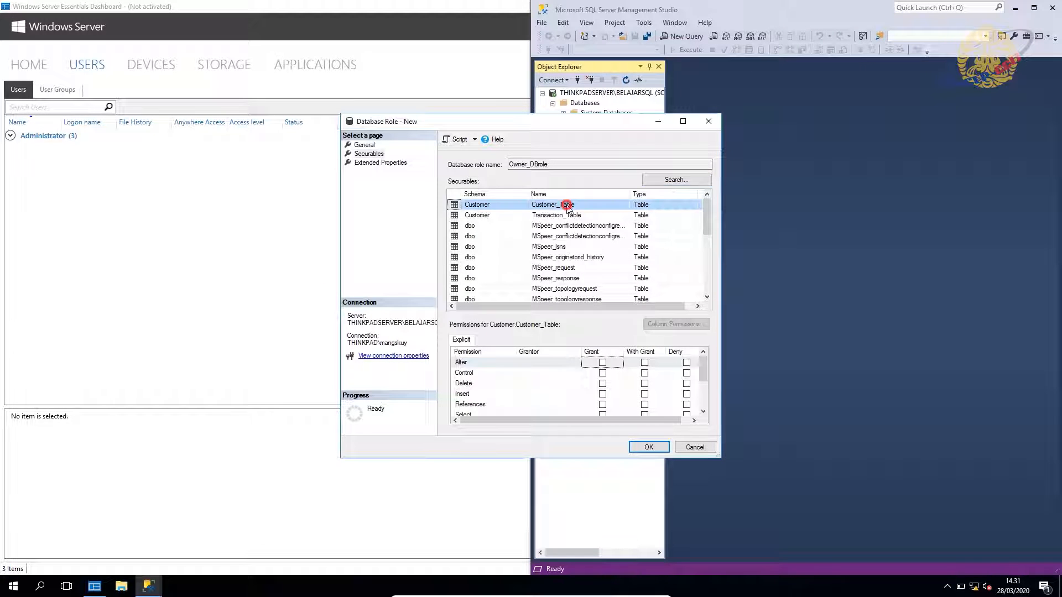
click(602, 363)
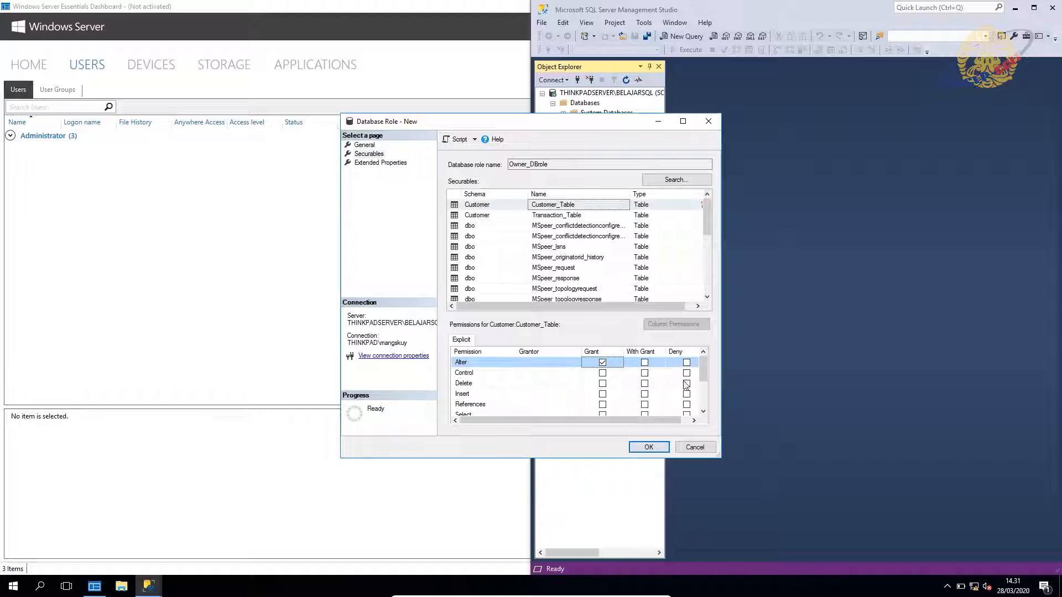
click(686, 384)
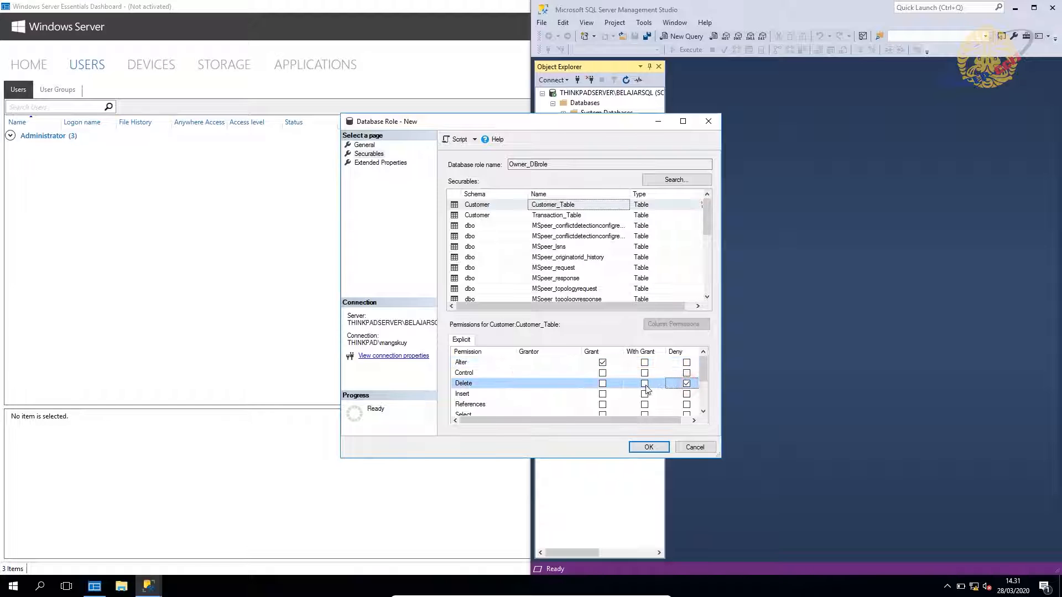
click(603, 395)
scroll(602, 409, down, 1)
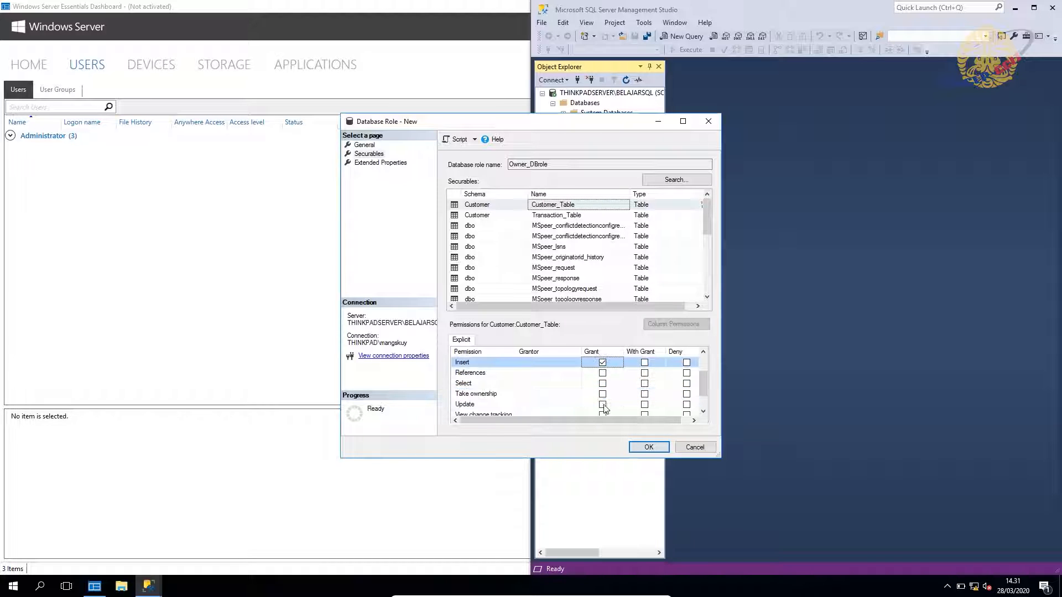
click(602, 383)
click(603, 404)
scroll(604, 409, down, 1)
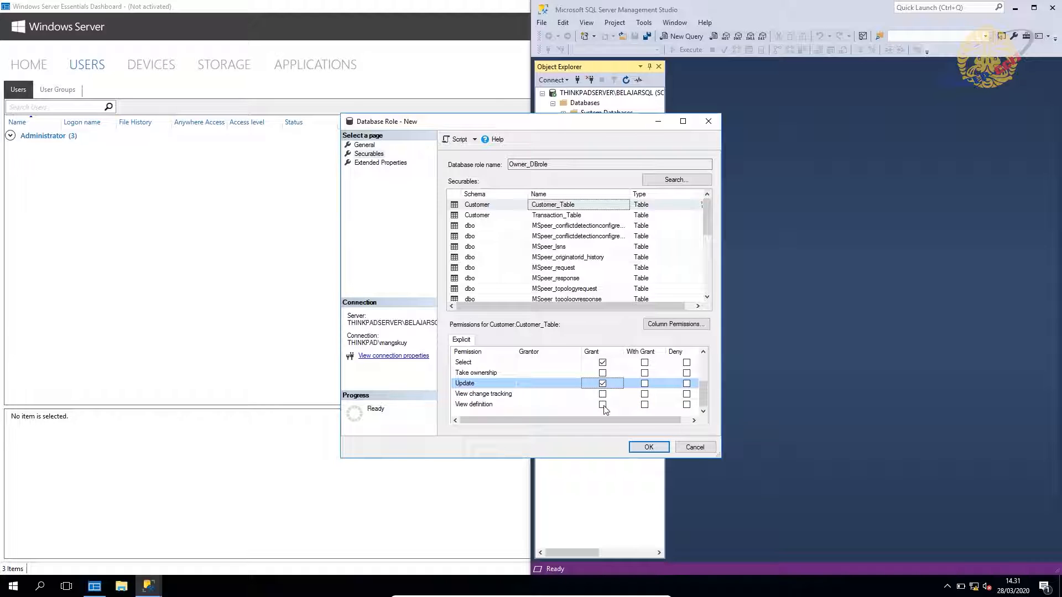
On Customer.Transaction_Table, grant Alter, Insert, Select and Update, deny Delete, and save the role.
click(589, 215)
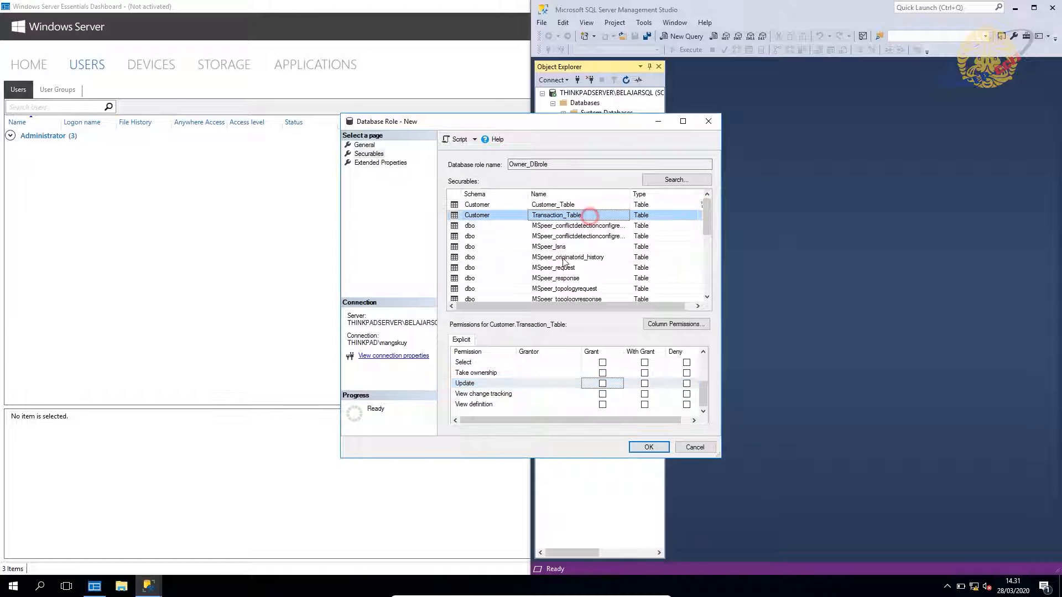
click(602, 363)
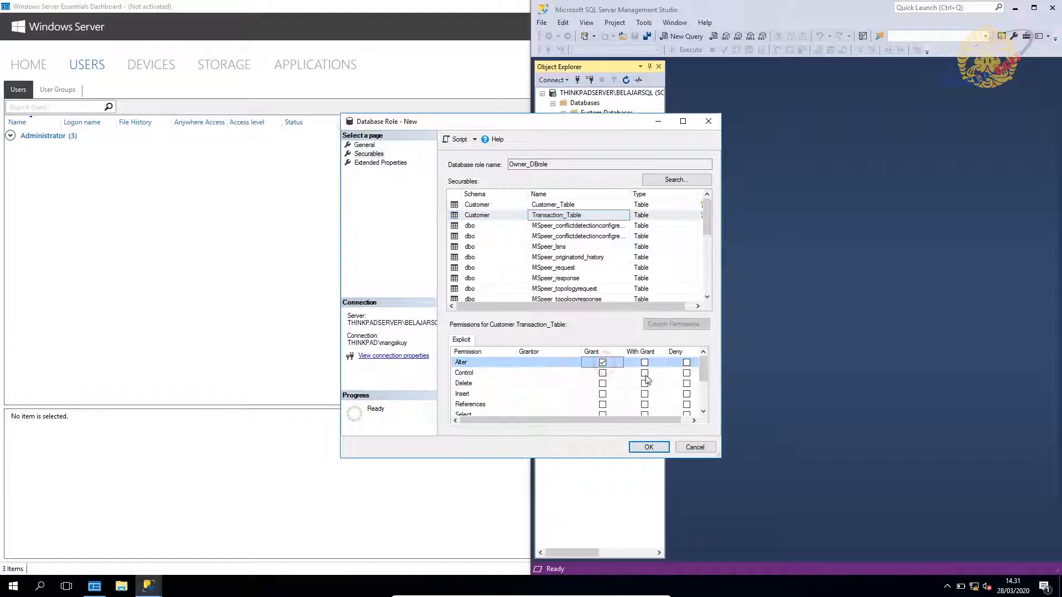
click(686, 384)
click(602, 394)
click(602, 415)
scroll(603, 395, down, 2)
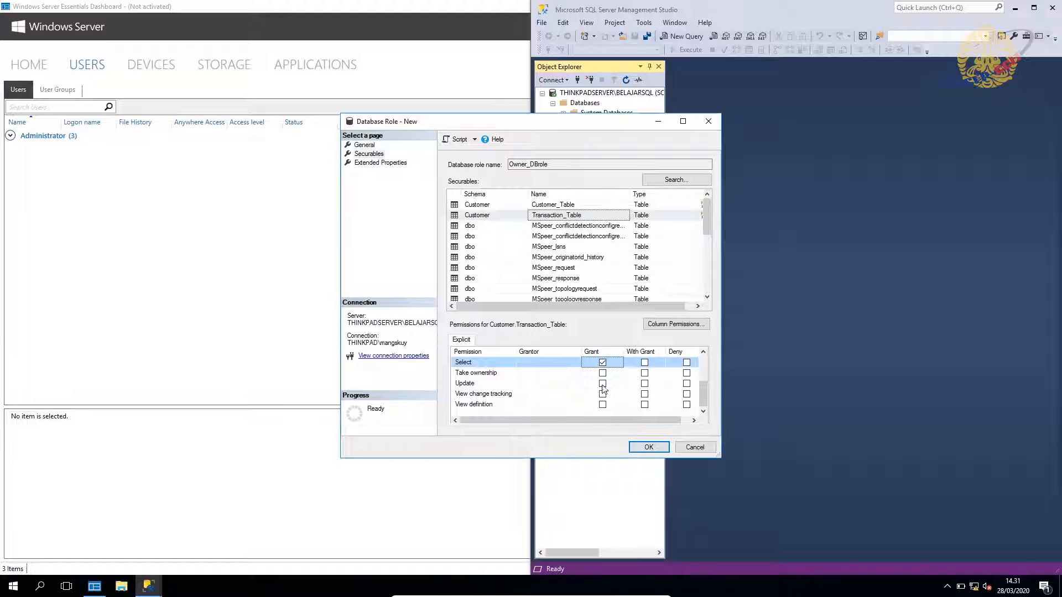
click(602, 384)
scroll(578, 232, down, 10)
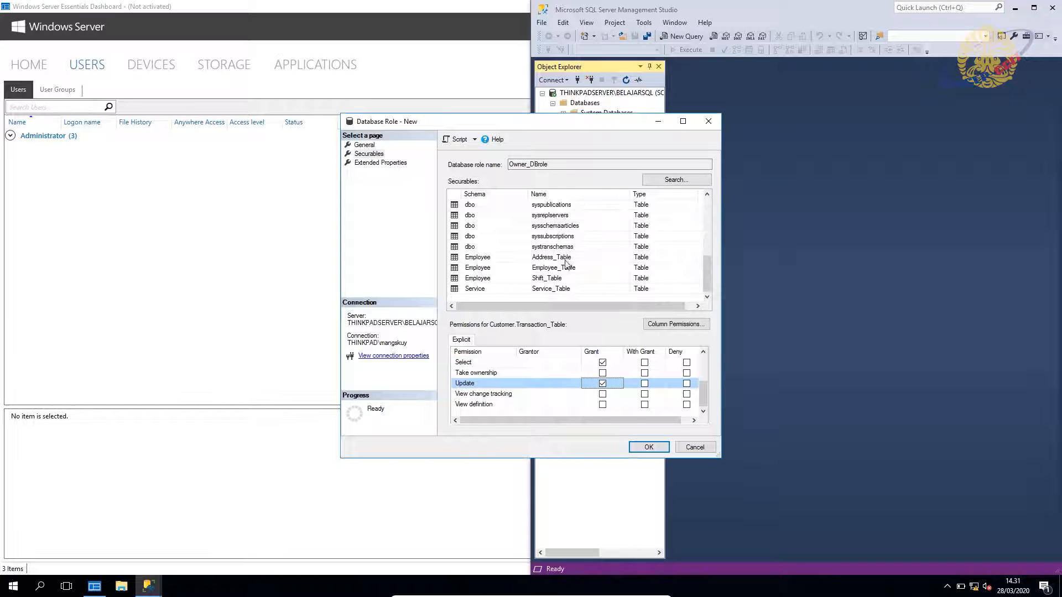
click(565, 258)
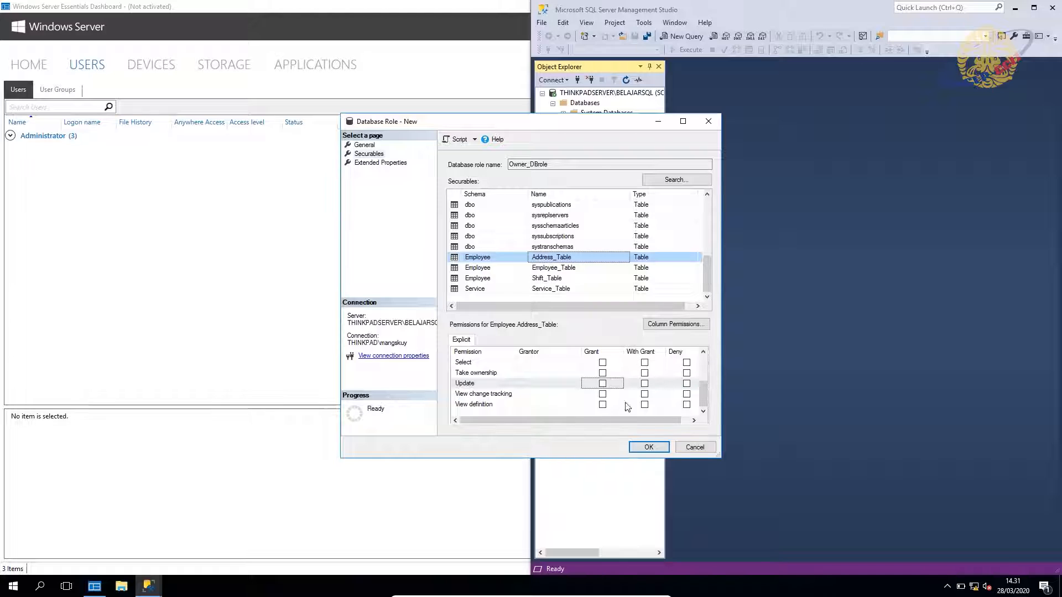
click(649, 448)
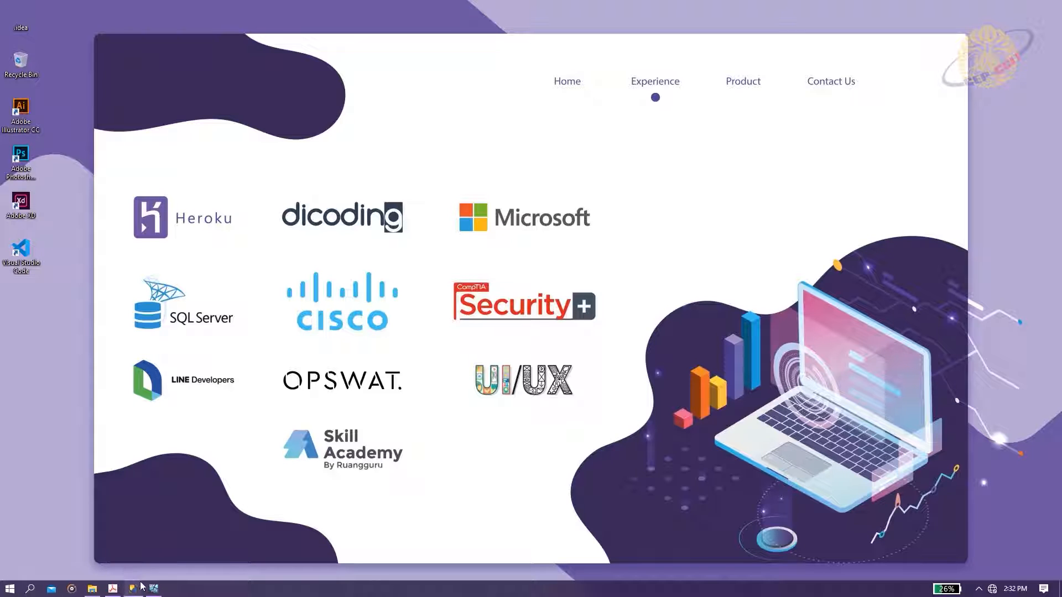
Restore Management Studio maximized, collapse Databases, and expand Security > Logins for its actions menu.
mouse_move(137, 588)
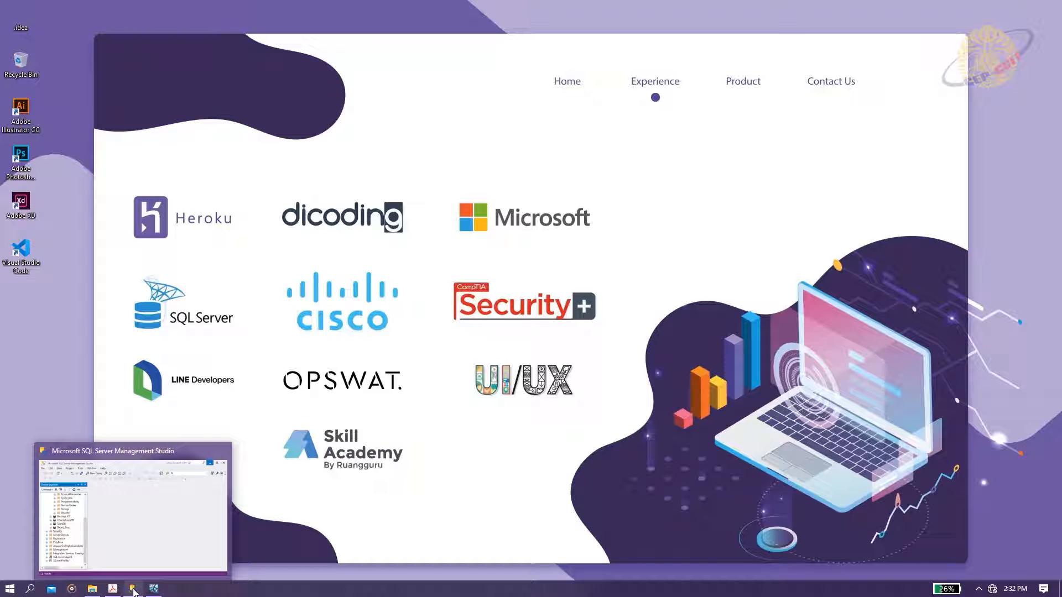
click(133, 589)
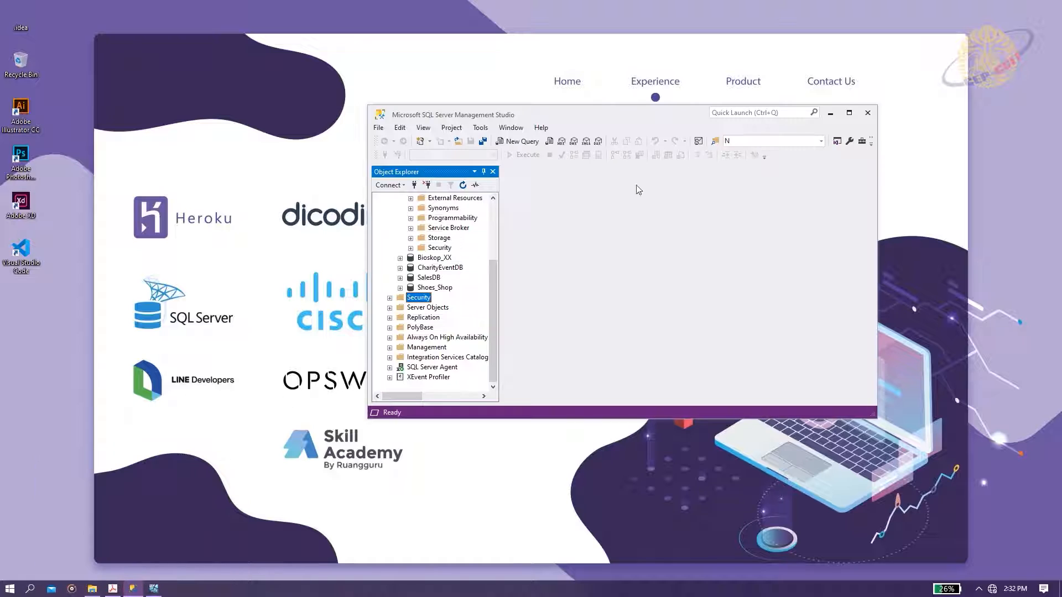
click(849, 112)
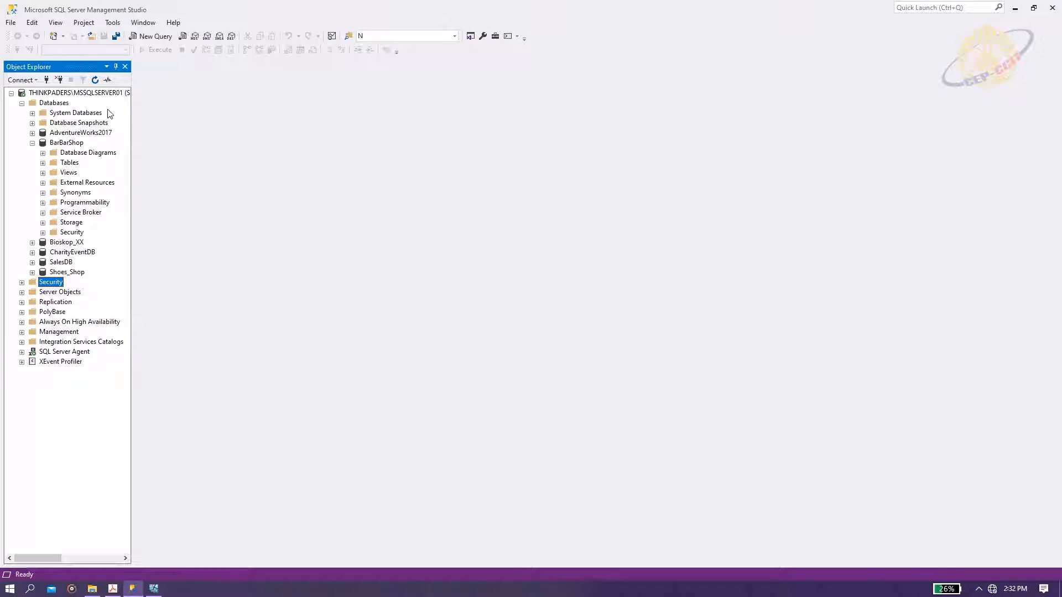
click(22, 103)
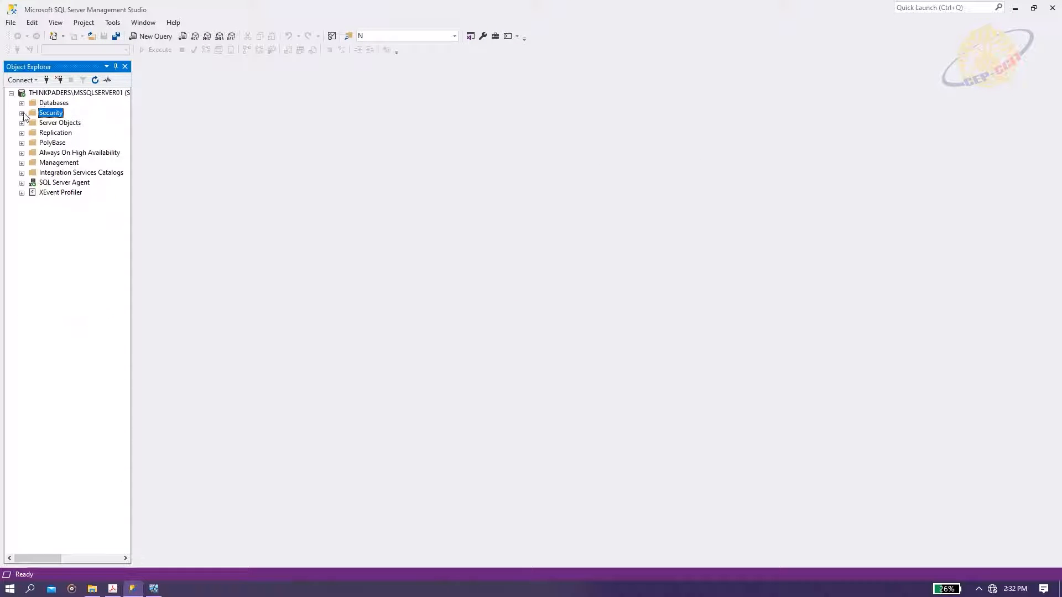
click(21, 114)
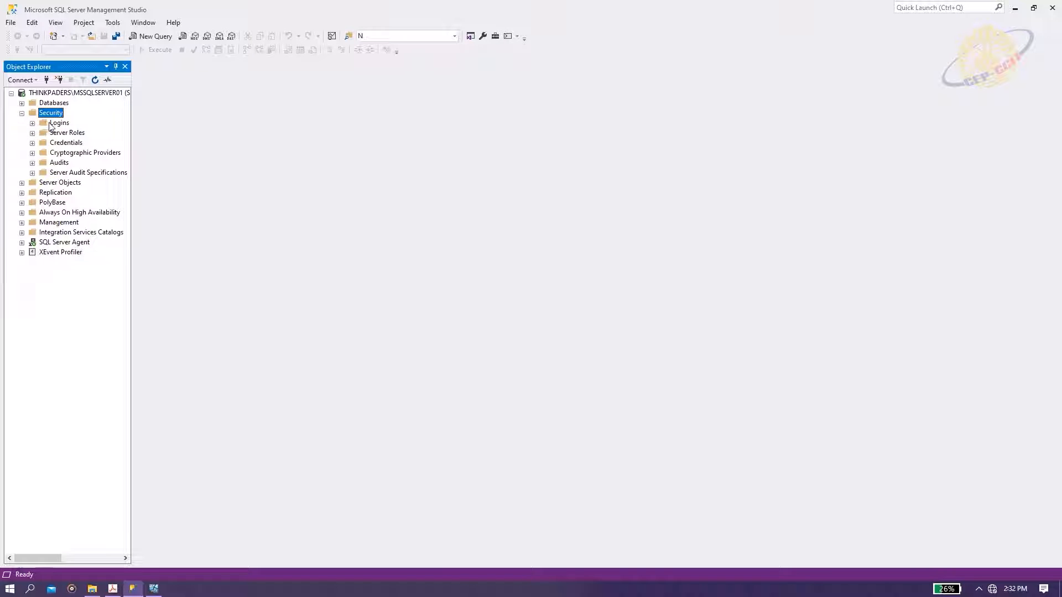
click(32, 123)
right_click(58, 123)
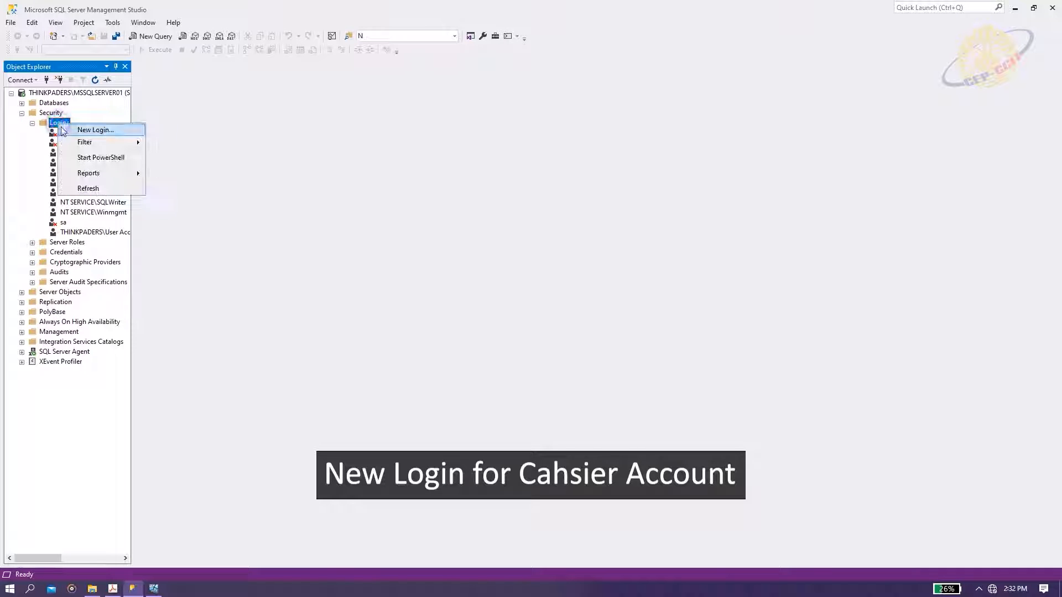
Fill in SQL-authenticated login Cashier with a password, no forced change, and default database BarBarShop.
click(81, 130)
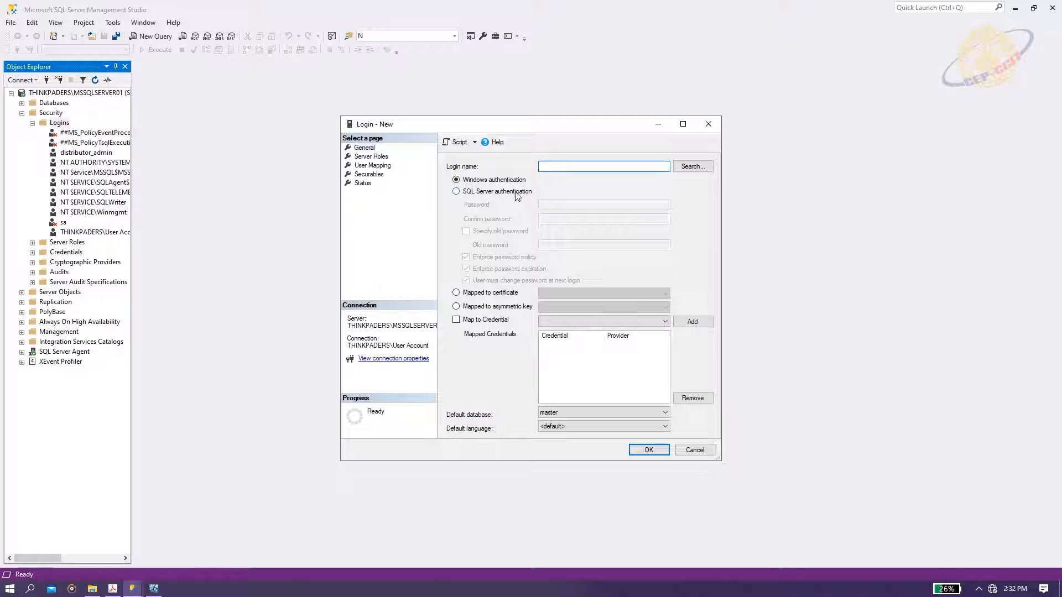
click(516, 193)
click(545, 167)
text(Cap)
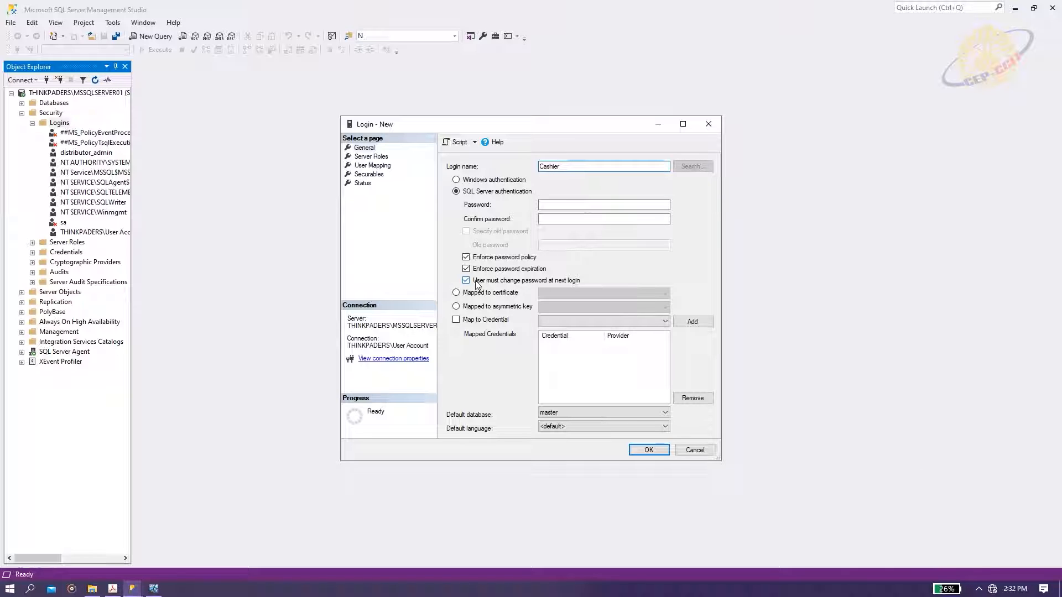
click(466, 280)
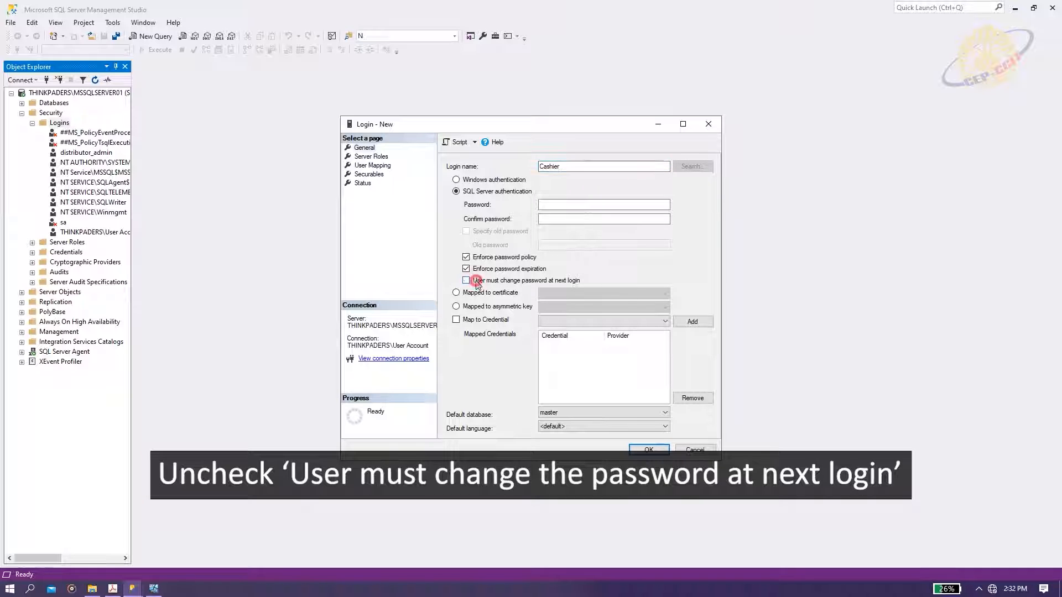
click(619, 412)
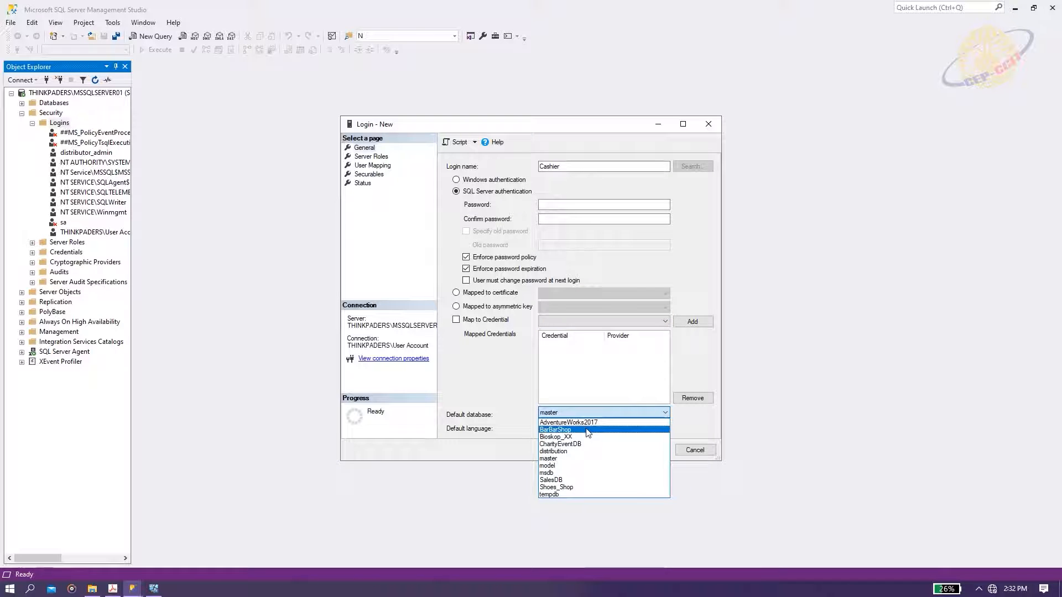
click(586, 428)
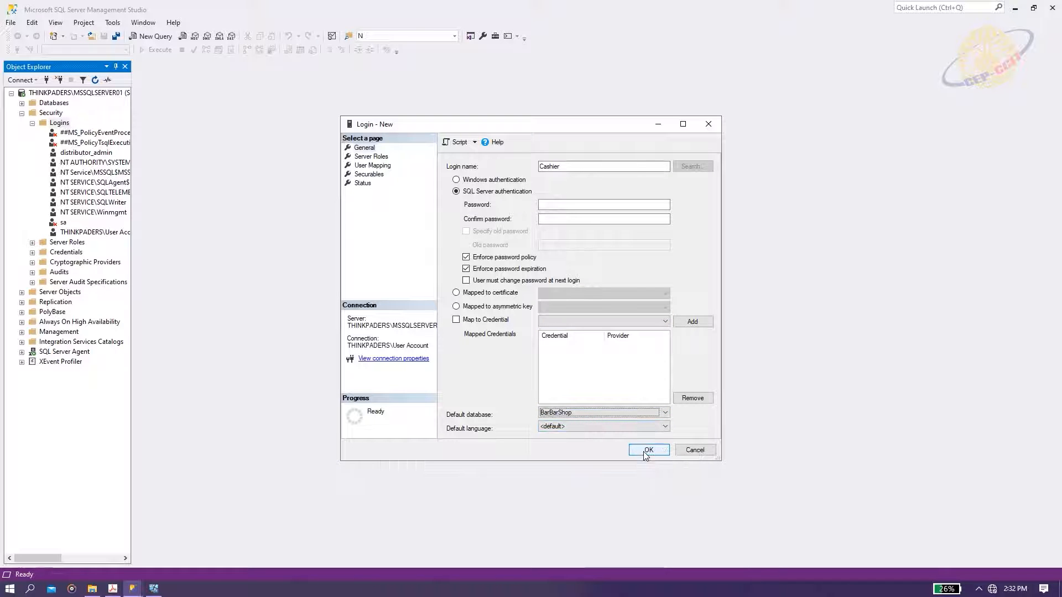
click(575, 202)
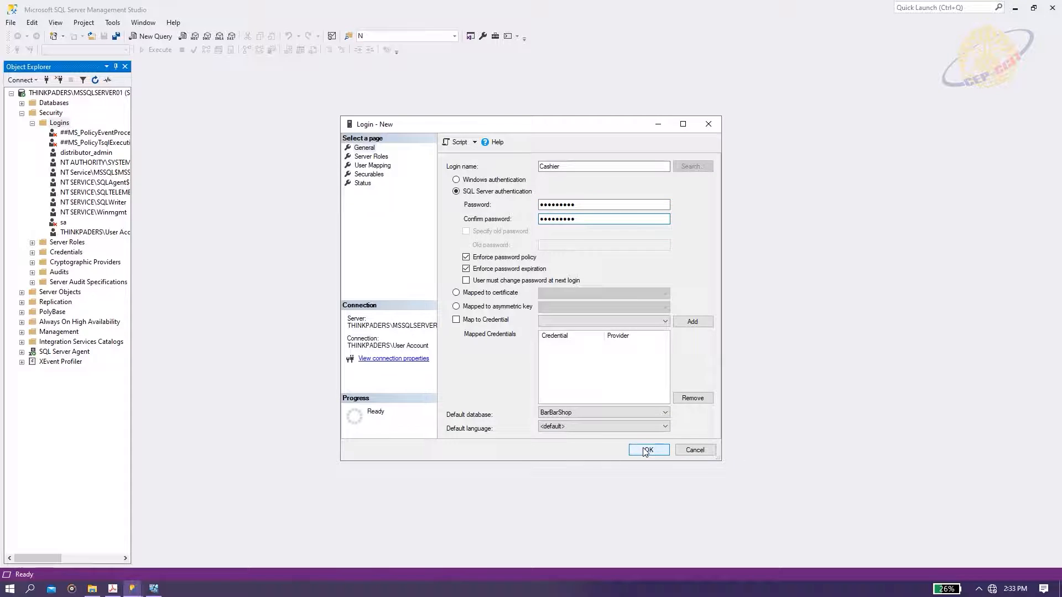
Save the Cashier login and re-expand the server's Security folder to show it and Server Roles.
click(647, 449)
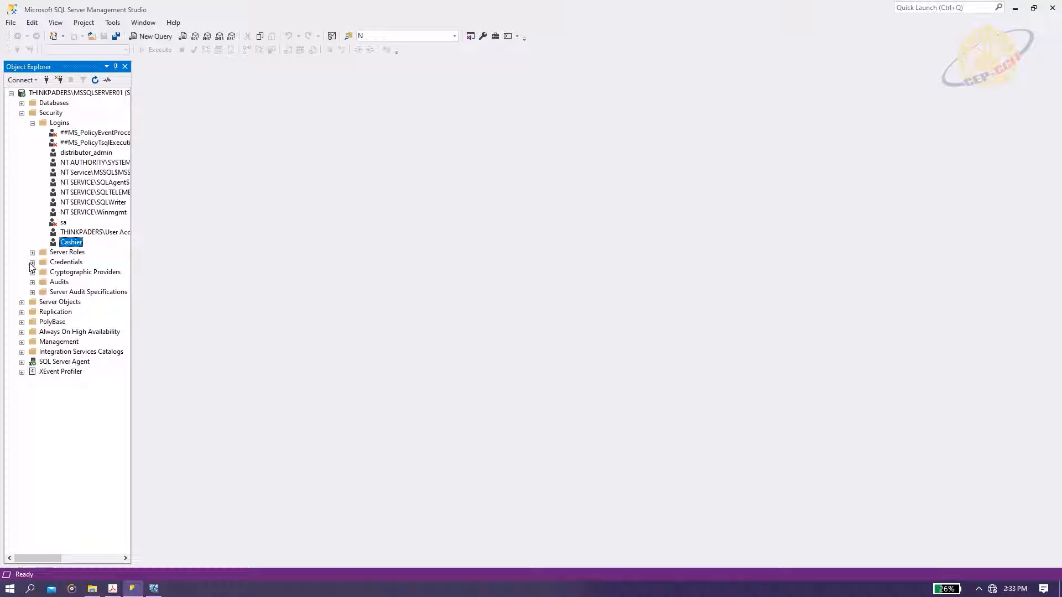
click(21, 113)
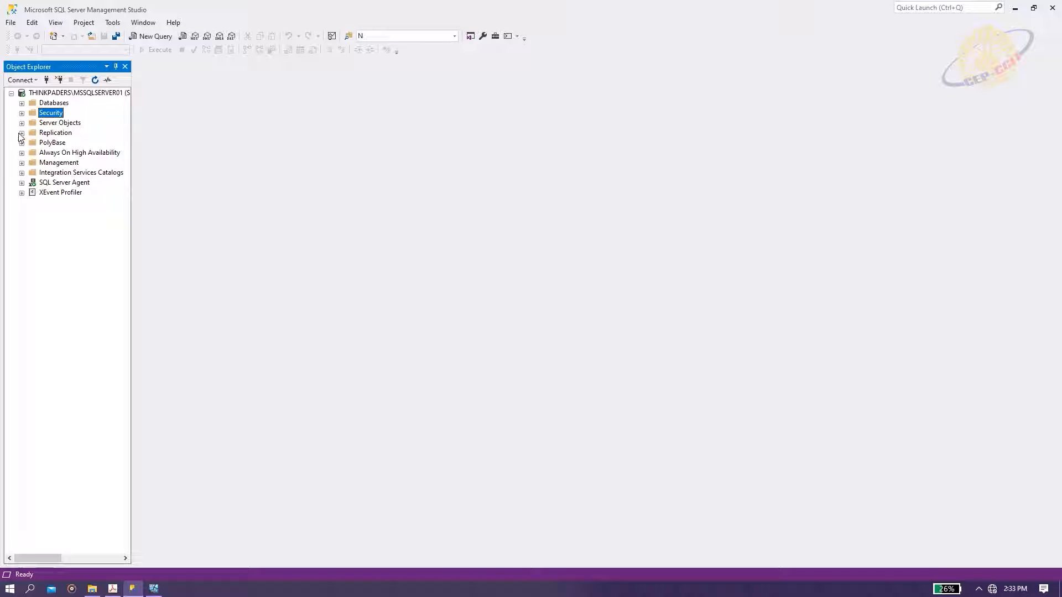
click(22, 133)
click(22, 132)
click(21, 122)
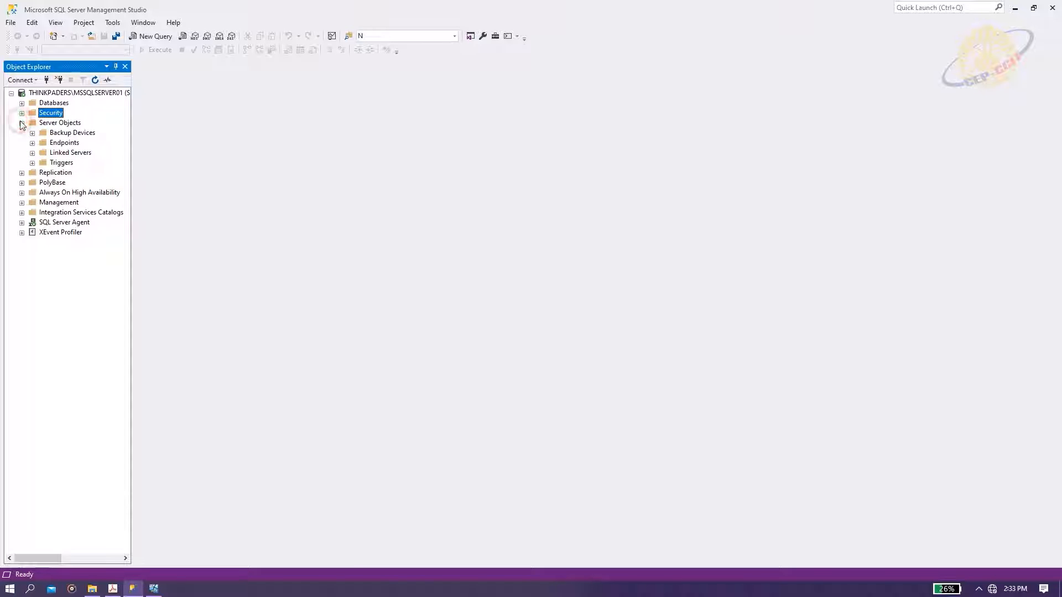
click(21, 123)
click(21, 114)
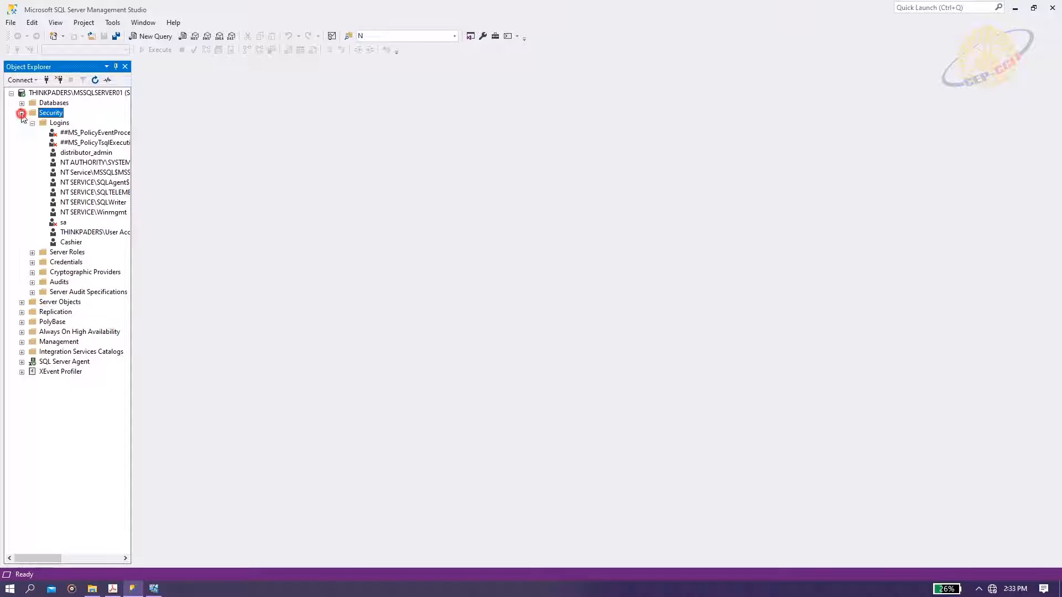
right_click(58, 254)
Create a new server role named Cashier_ServerRole with Grant on Alter any database.
click(105, 260)
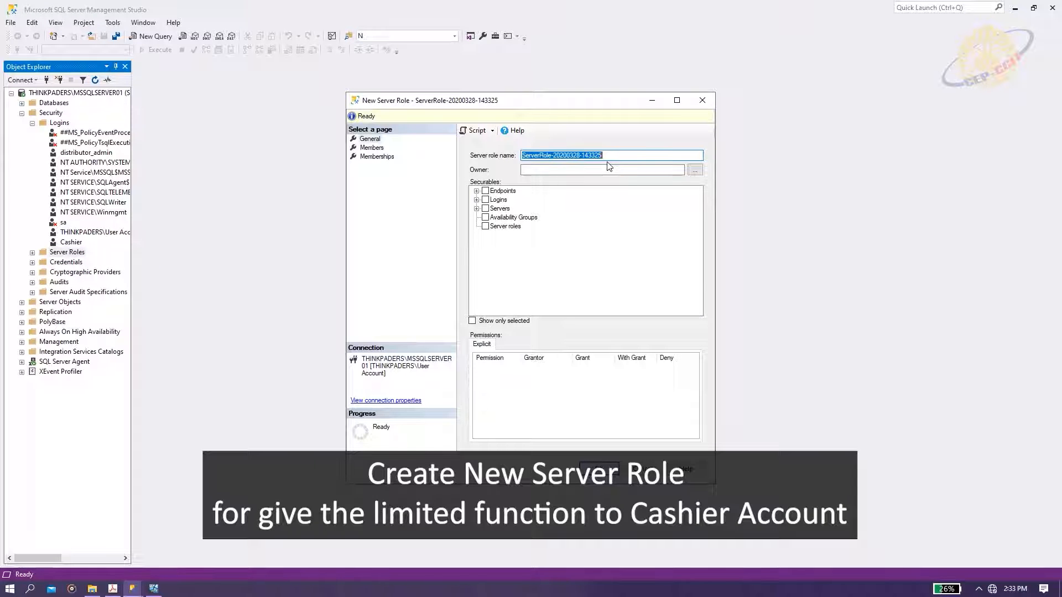
text(C)
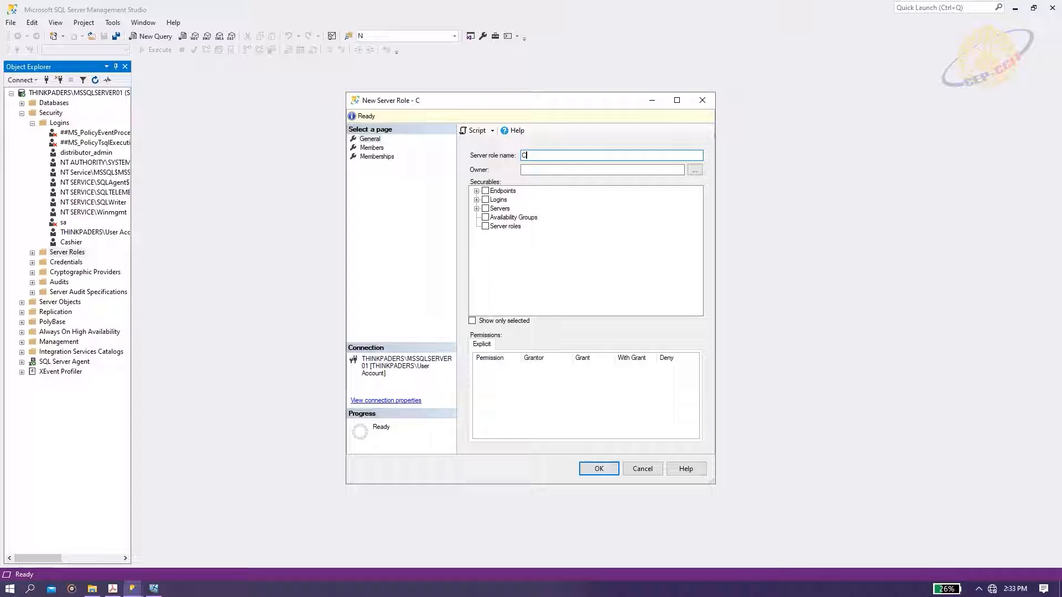
text(ashier_ServerRole)
click(499, 209)
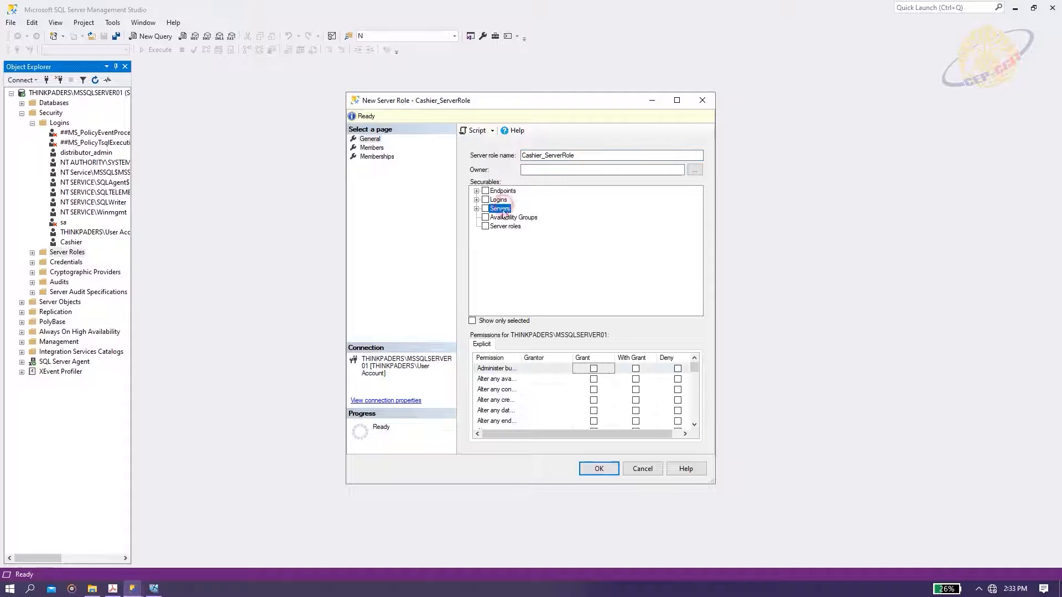
double_click(520, 358)
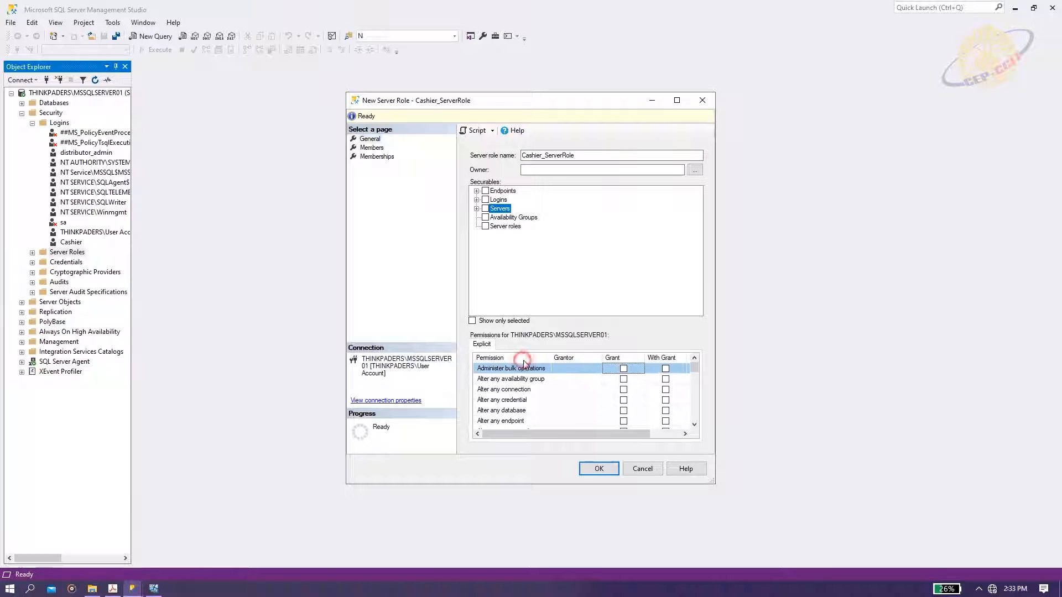
click(623, 410)
click(372, 148)
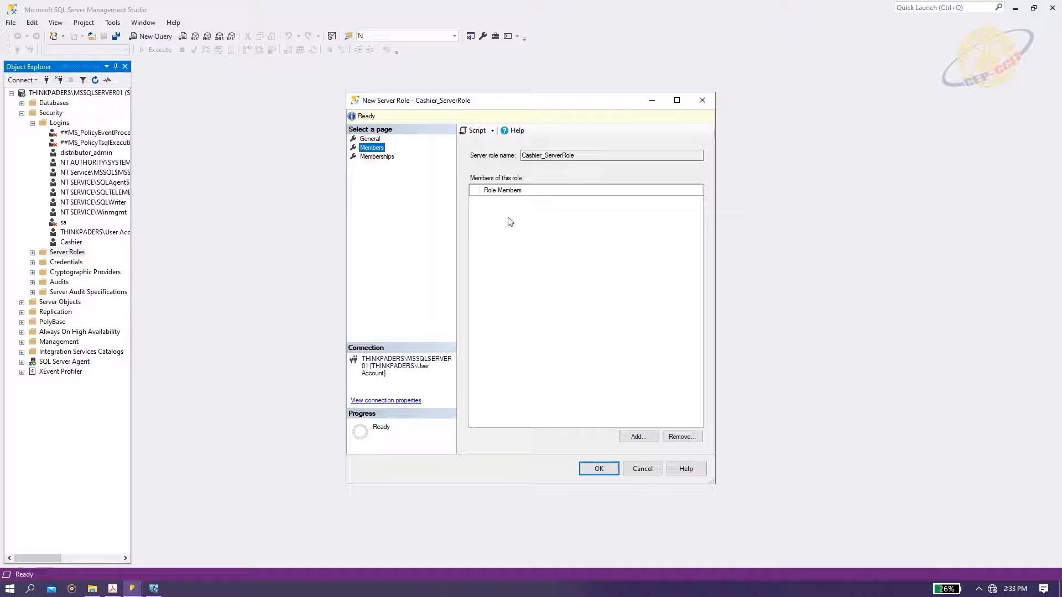
Add the Cashier login as a member of the new server role.
click(636, 436)
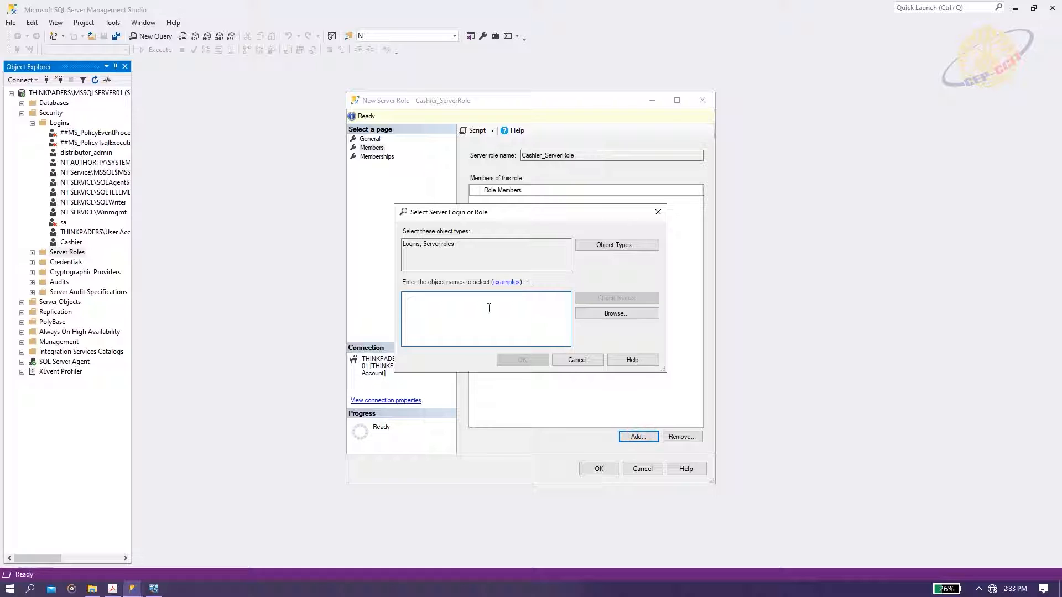
text(Cashier)
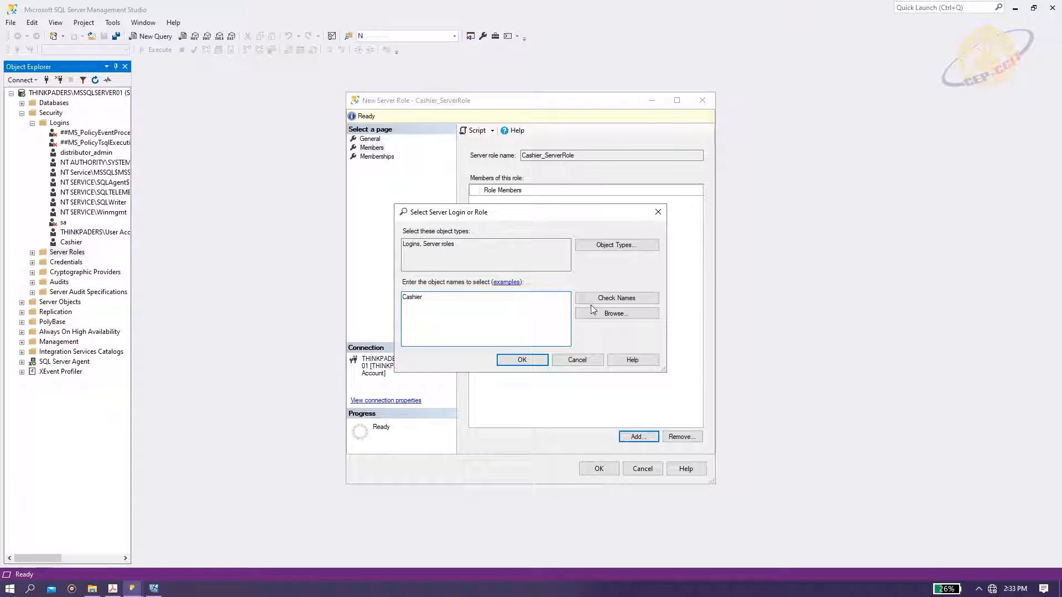
click(594, 298)
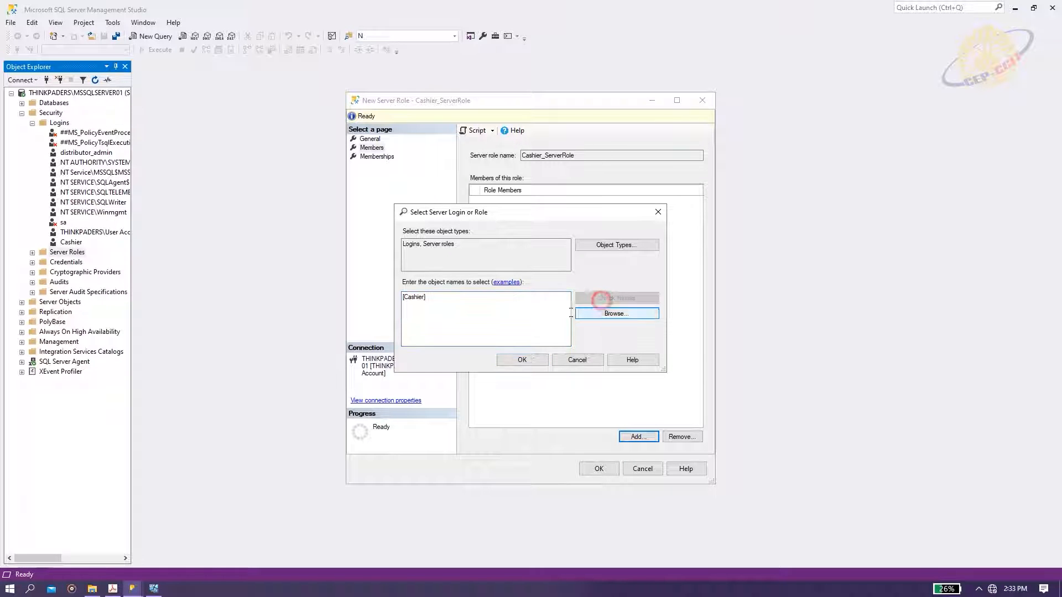
click(522, 359)
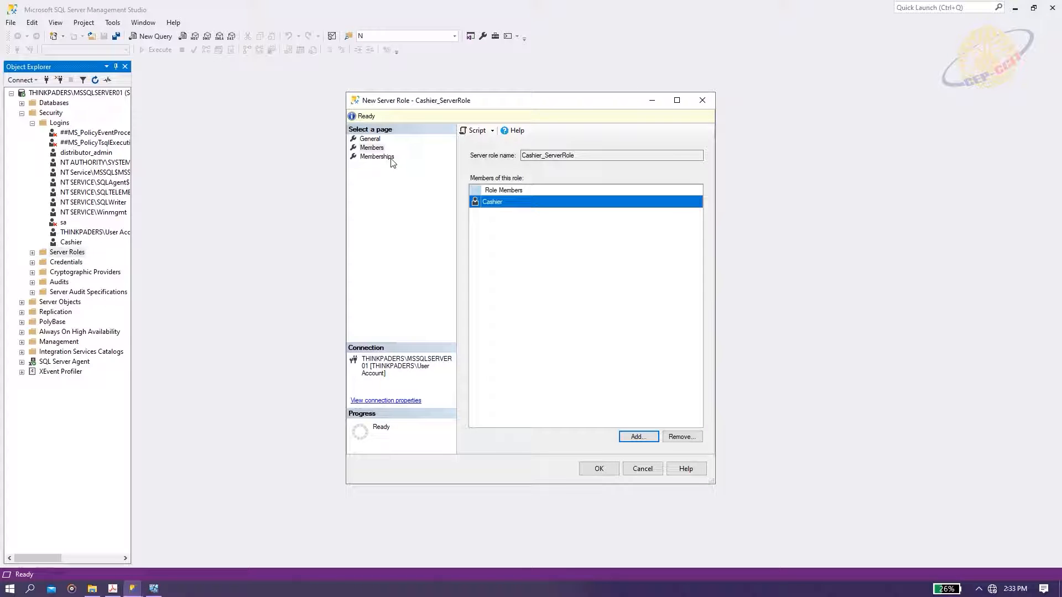
Make the role a member of dbcreator and diskadmin and save Cashier_ServerRole.
click(384, 157)
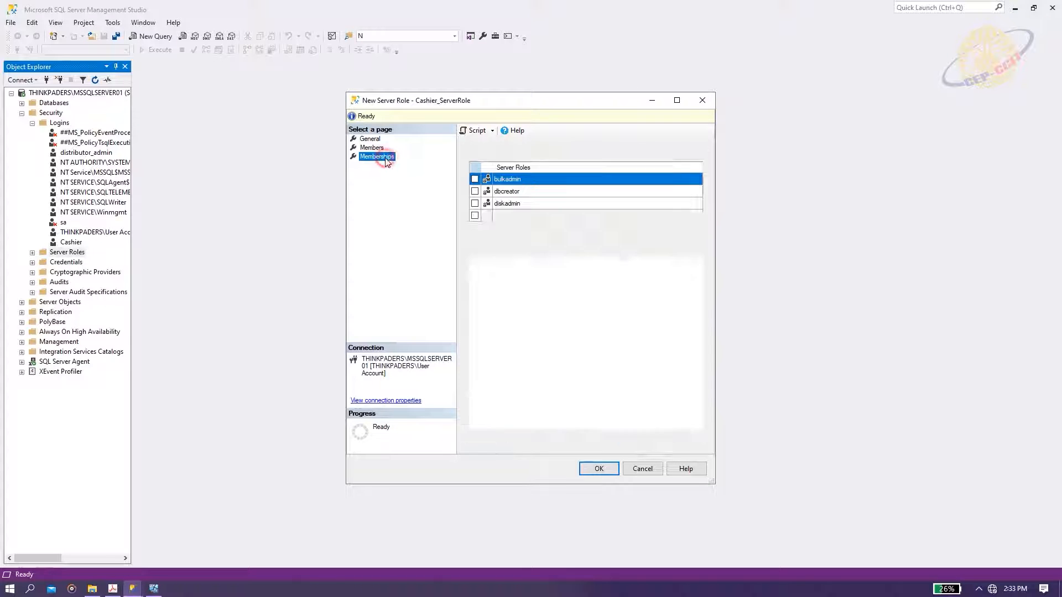
click(474, 192)
click(474, 203)
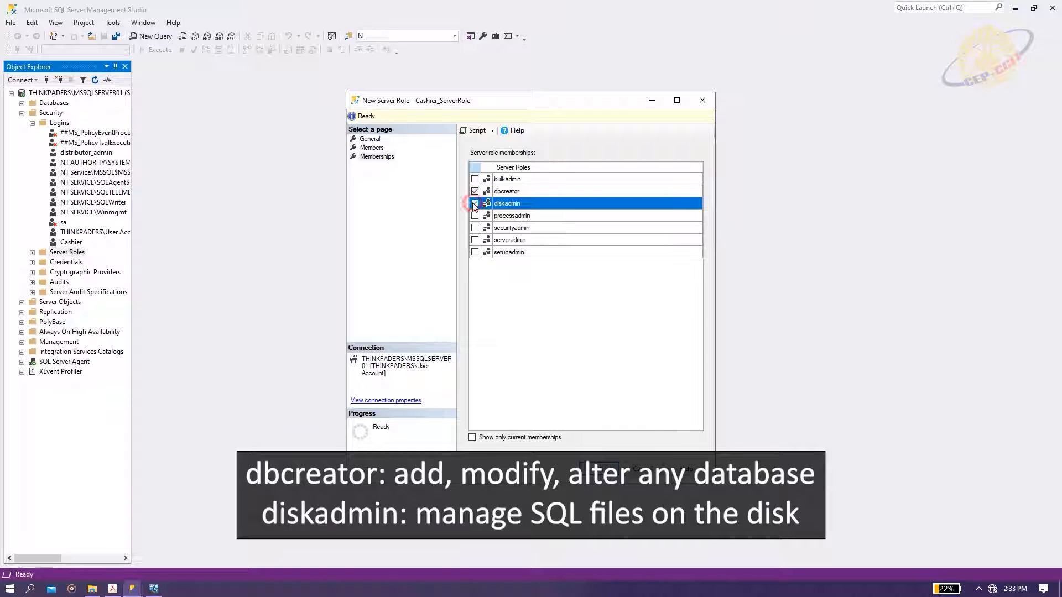
click(369, 138)
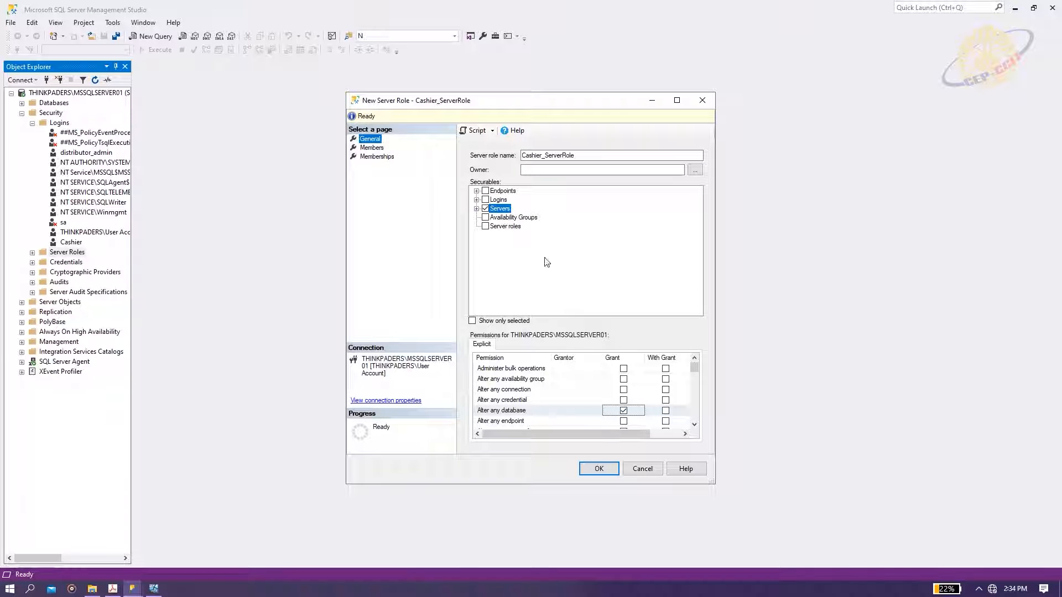
click(598, 468)
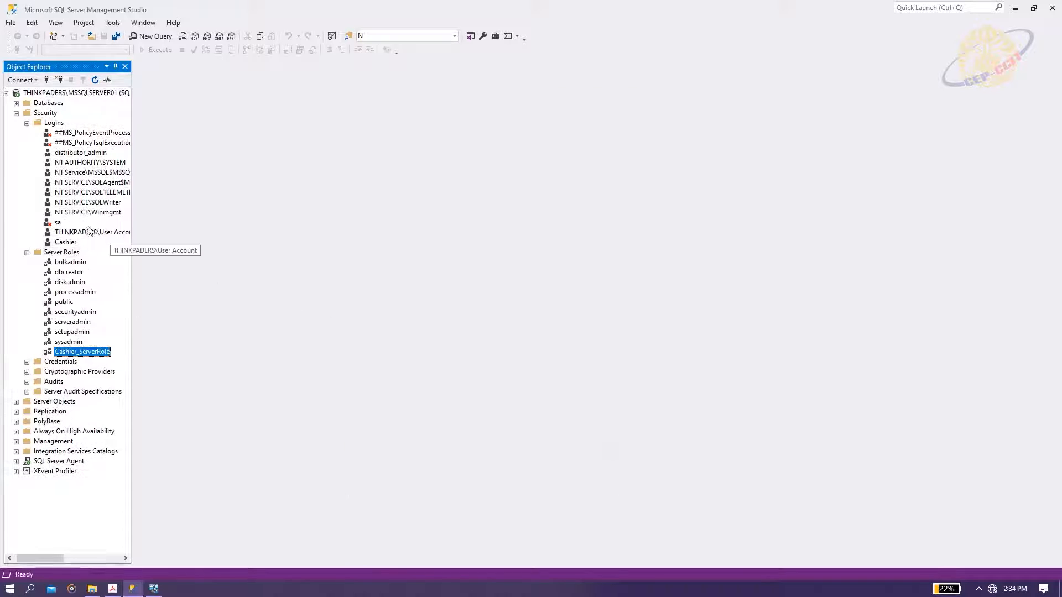
Start a new database user under BarBarShop's Security > Users.
click(17, 104)
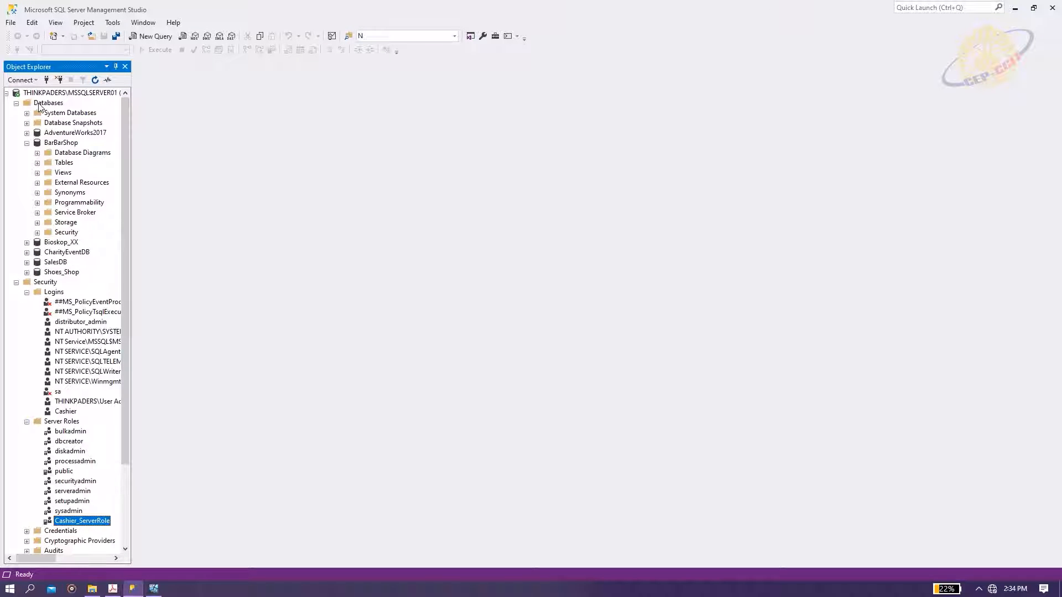
click(37, 232)
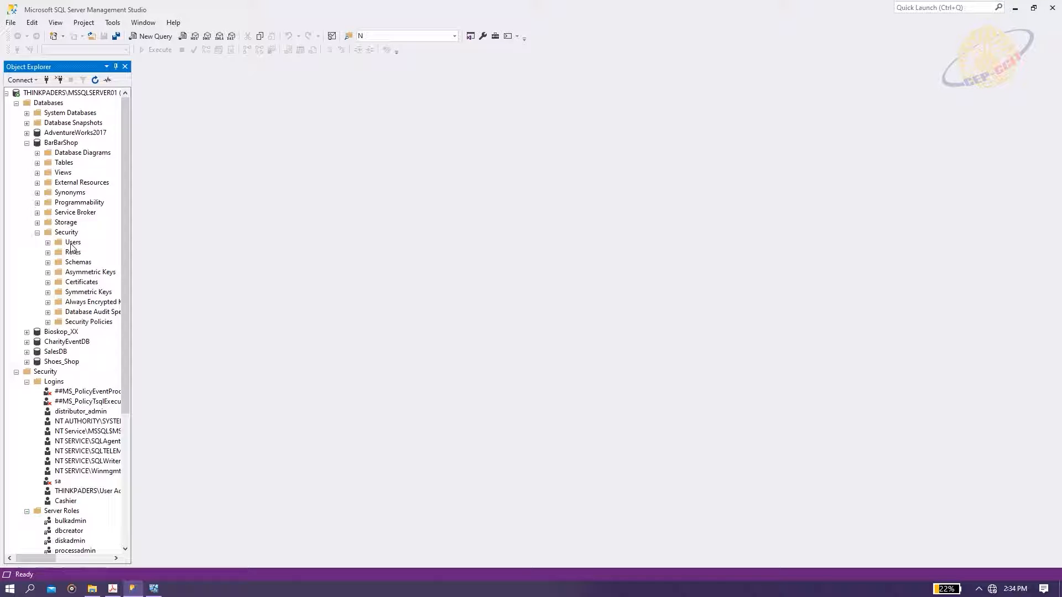
right_click(71, 246)
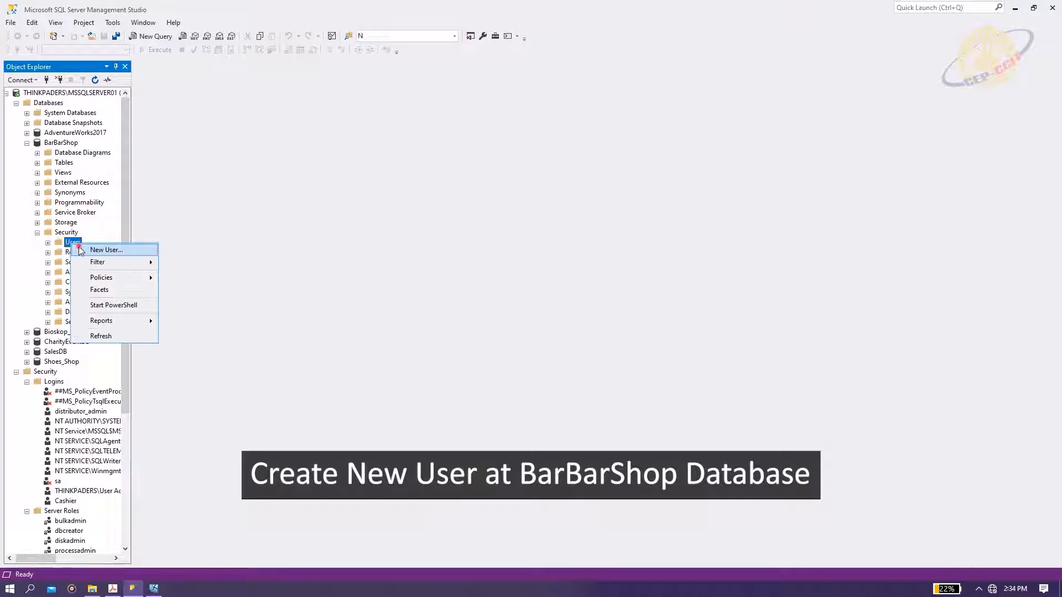
click(135, 250)
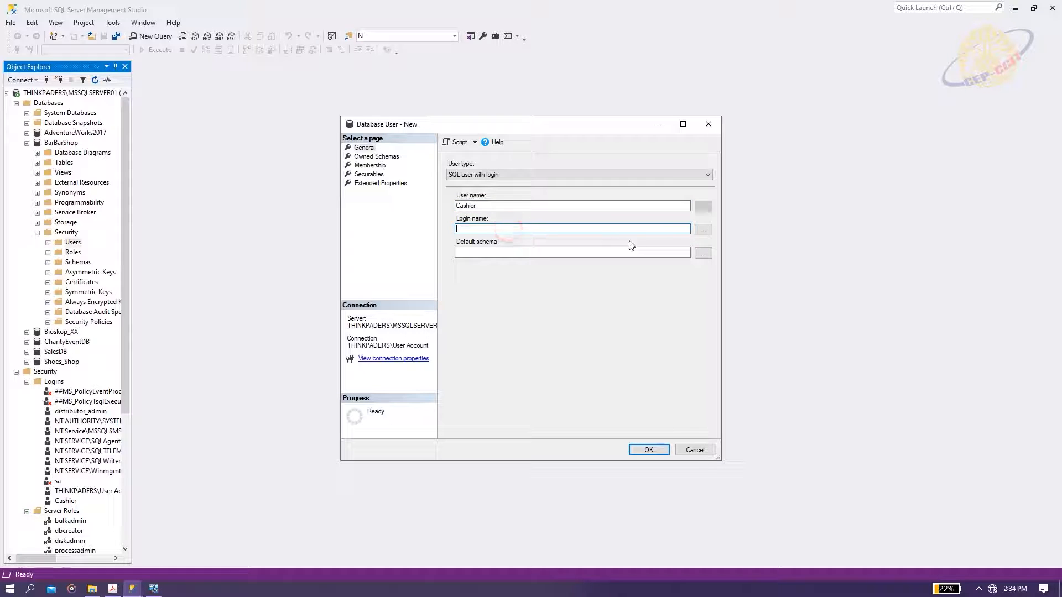
Link the new user to the Cashier login and create it.
click(703, 229)
click(454, 306)
text(Cashier)
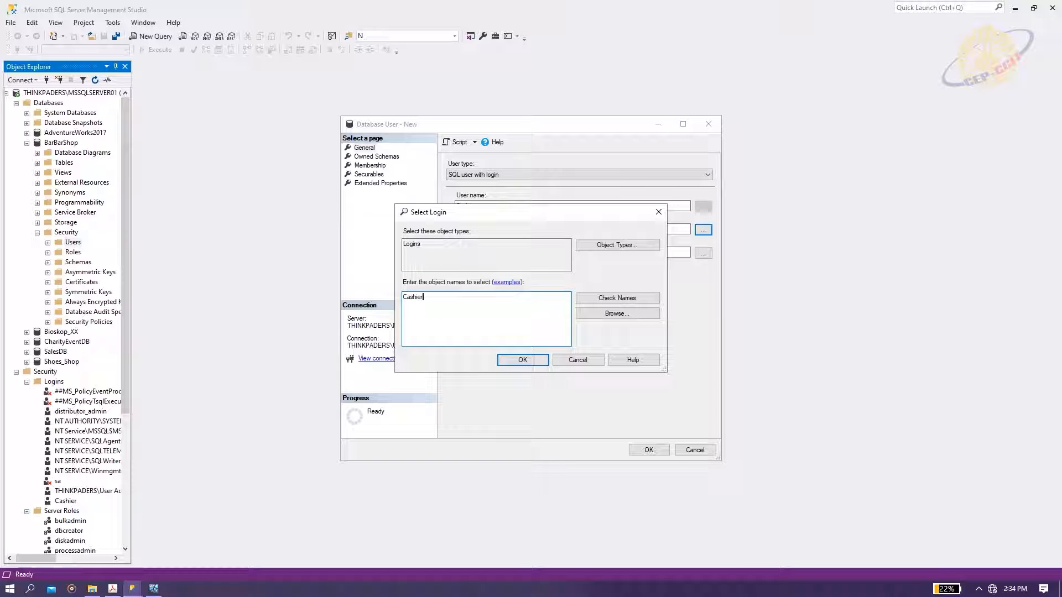
click(617, 298)
click(522, 360)
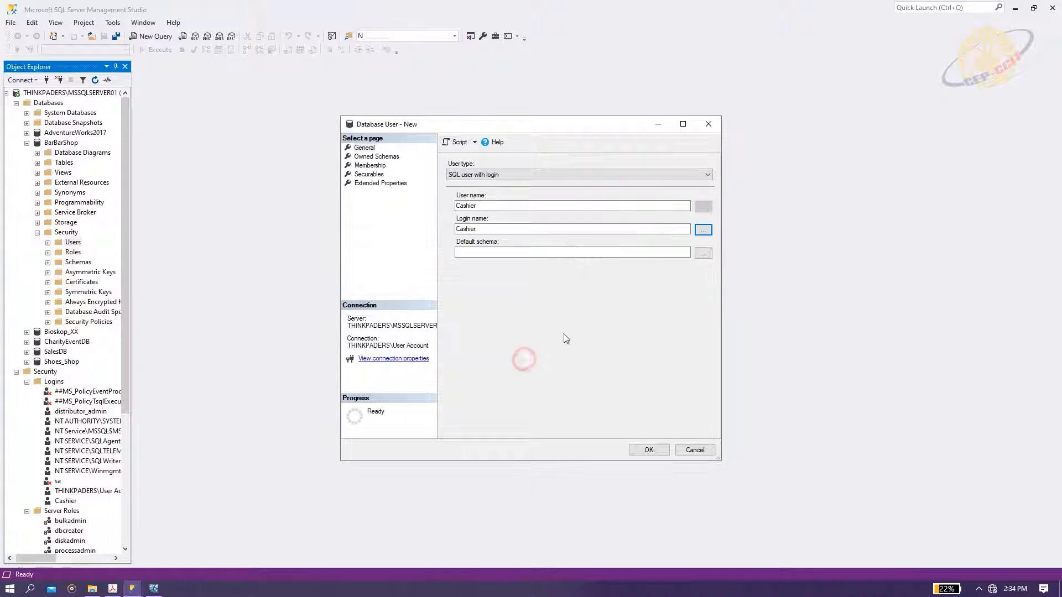
click(649, 450)
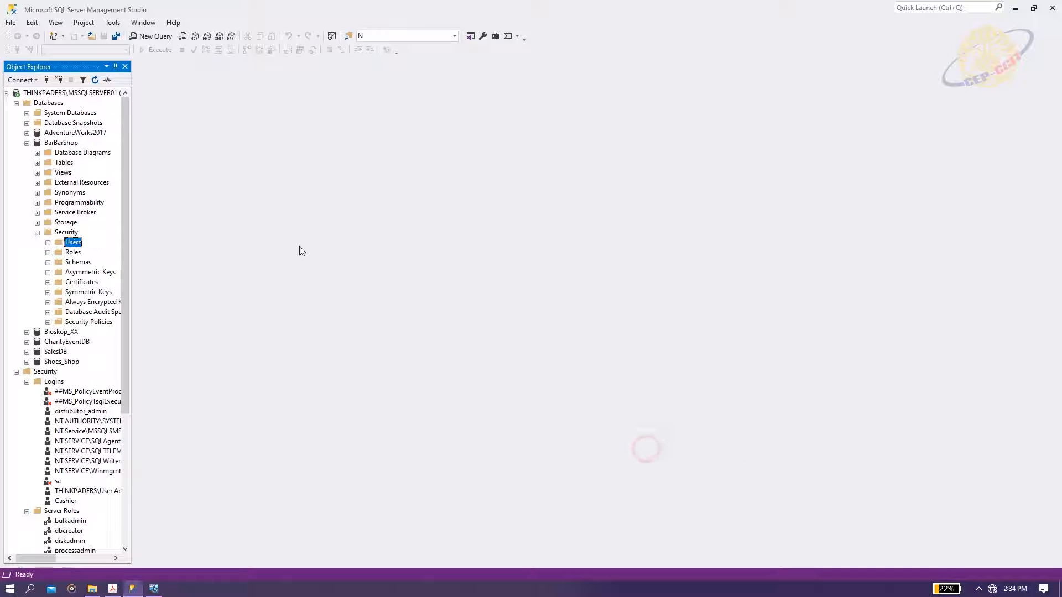
Refresh the BarBarShop Security folder and bring up the Roles options.
click(37, 233)
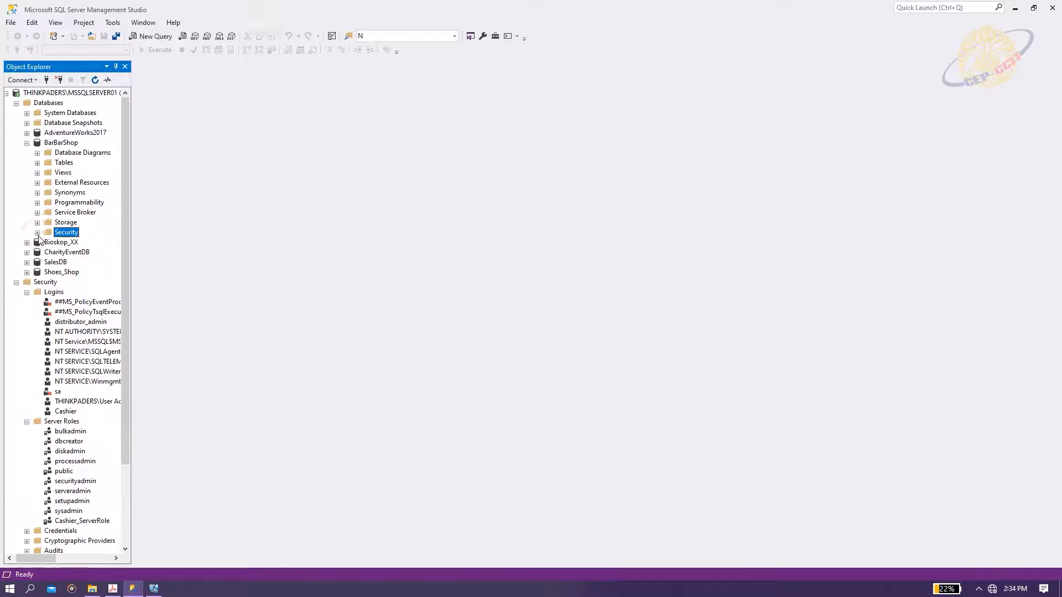
click(37, 233)
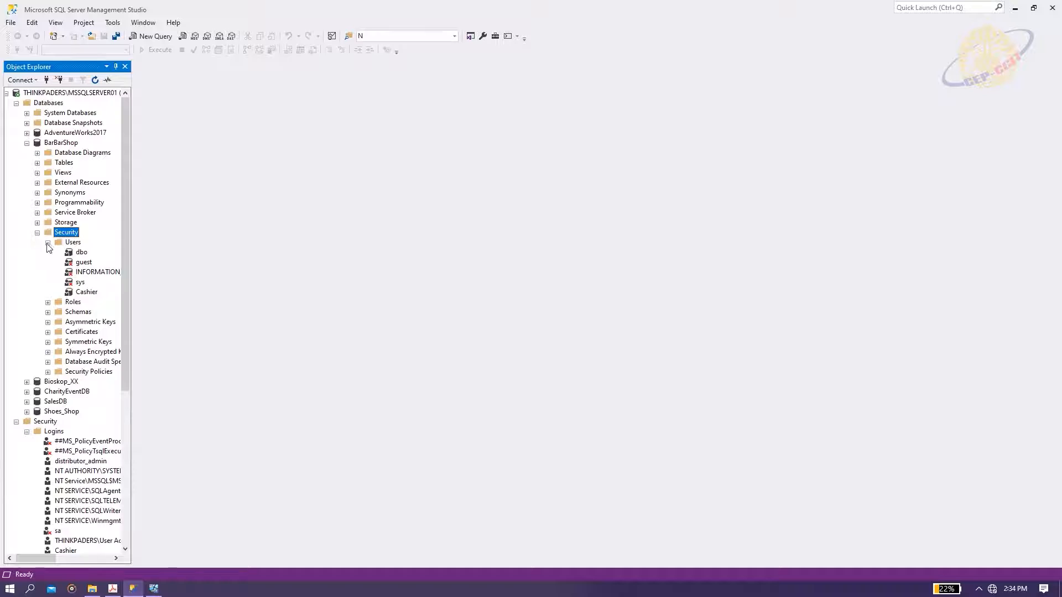
click(47, 243)
right_click(73, 253)
Start a new BarBarShop database role named Cashier_DBRole.
mouse_move(105, 259)
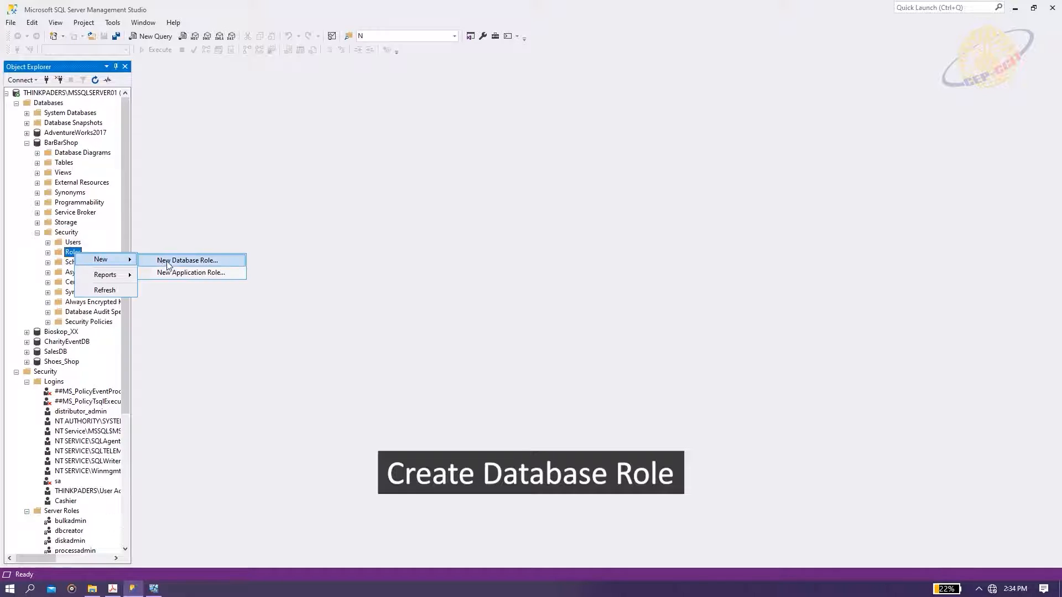
click(173, 260)
click(539, 184)
click(540, 169)
text(Cashier_DBRole)
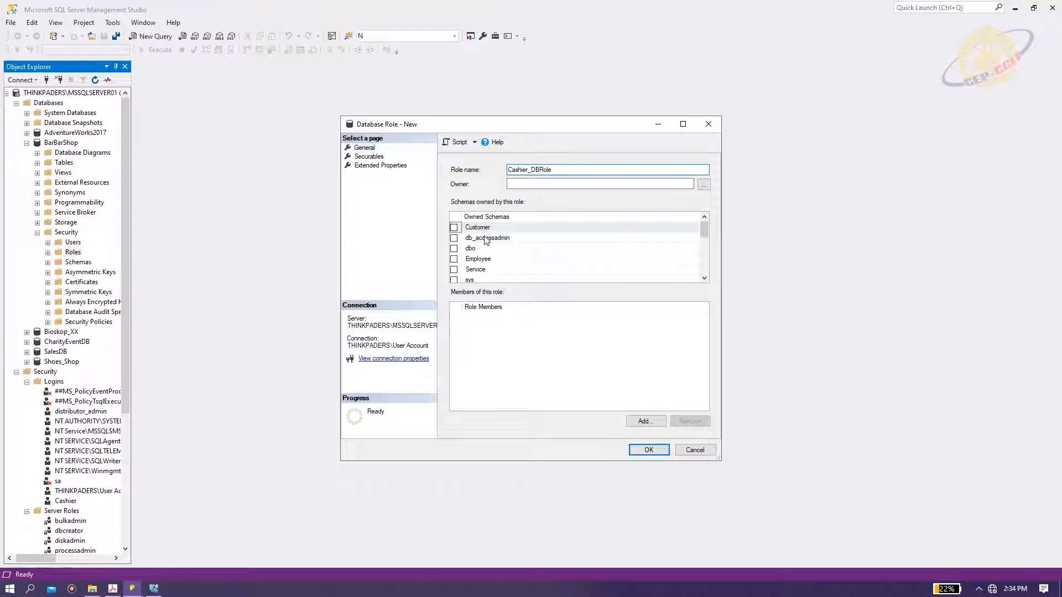
Make Cashier_DBRole own the db_datareader and db_datawriter schemas.
scroll(482, 244, down, 1)
scroll(460, 273, down, 3)
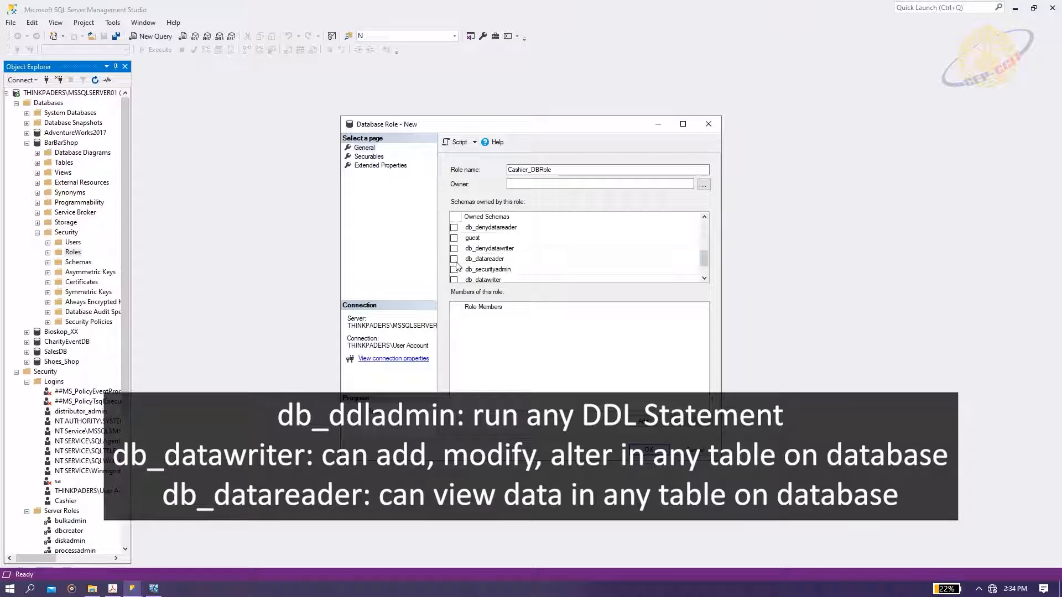
click(454, 259)
scroll(454, 261, down, 1)
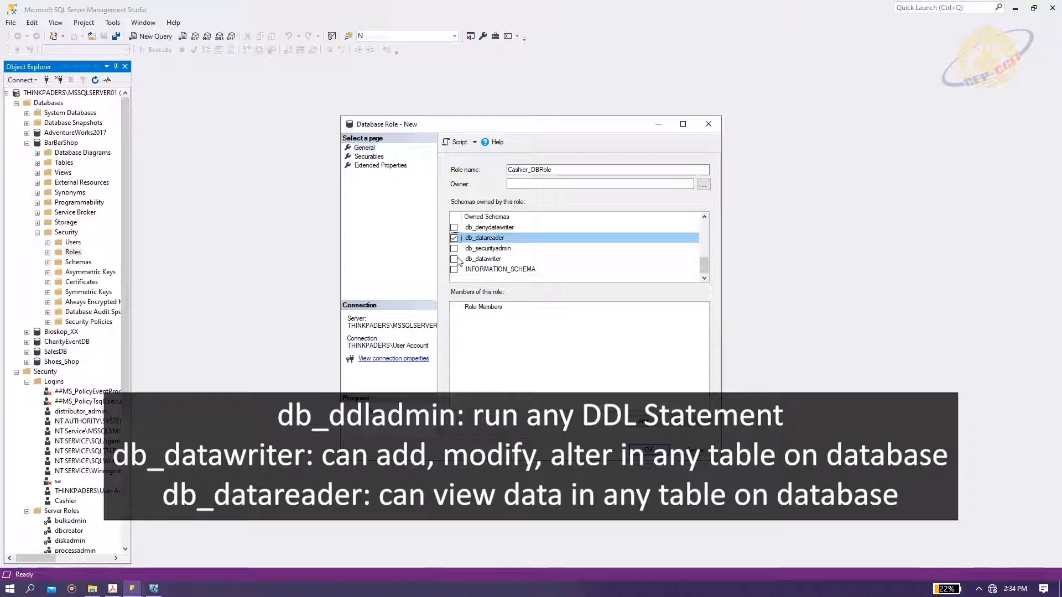
click(453, 259)
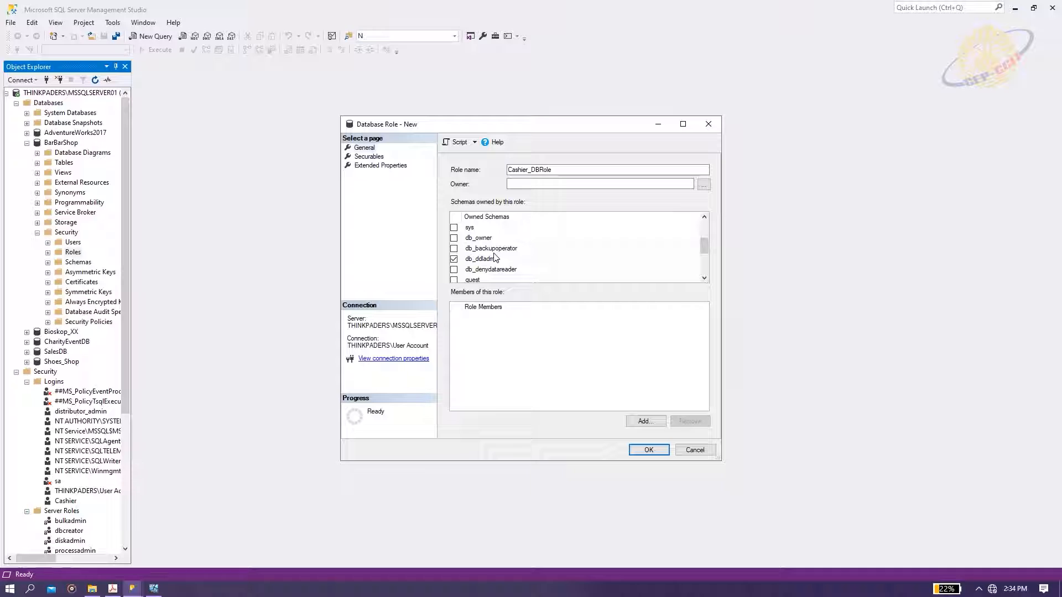
click(369, 157)
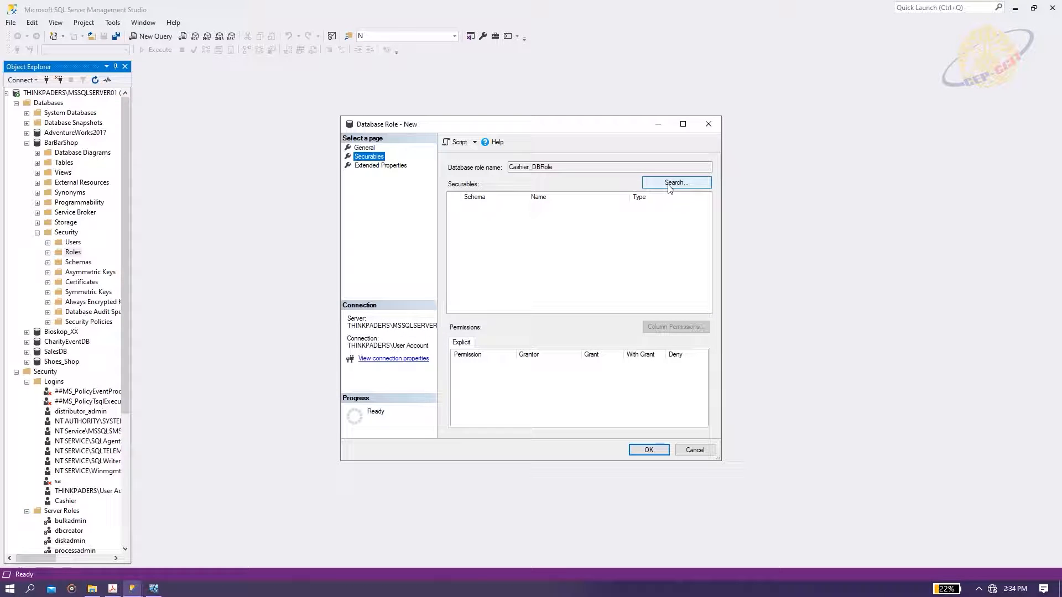
Add all BarBarShop tables as securables for Cashier_DBRole.
click(669, 187)
click(183, 173)
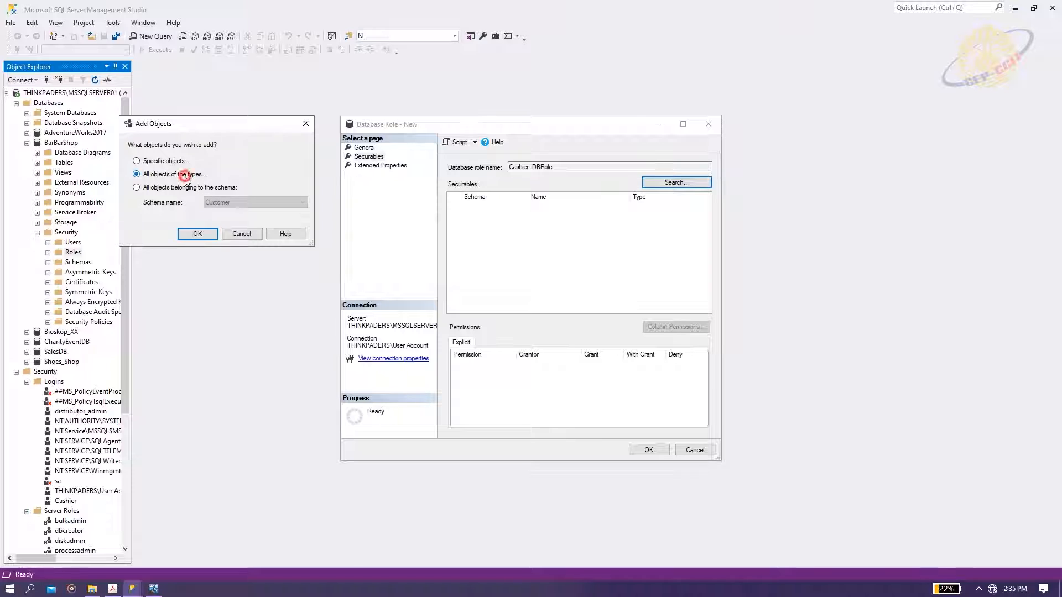
click(196, 232)
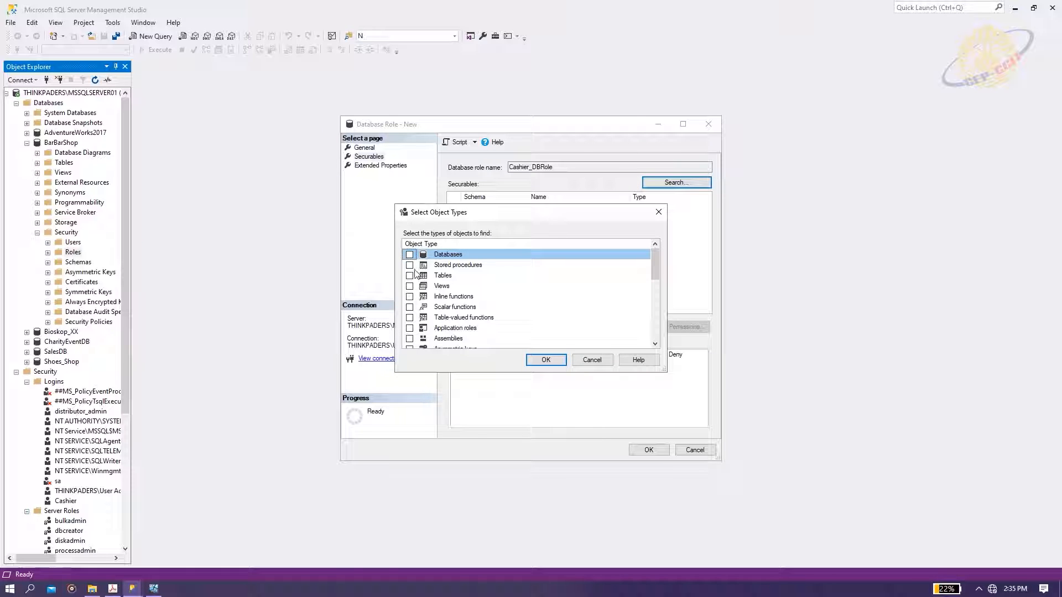
click(410, 275)
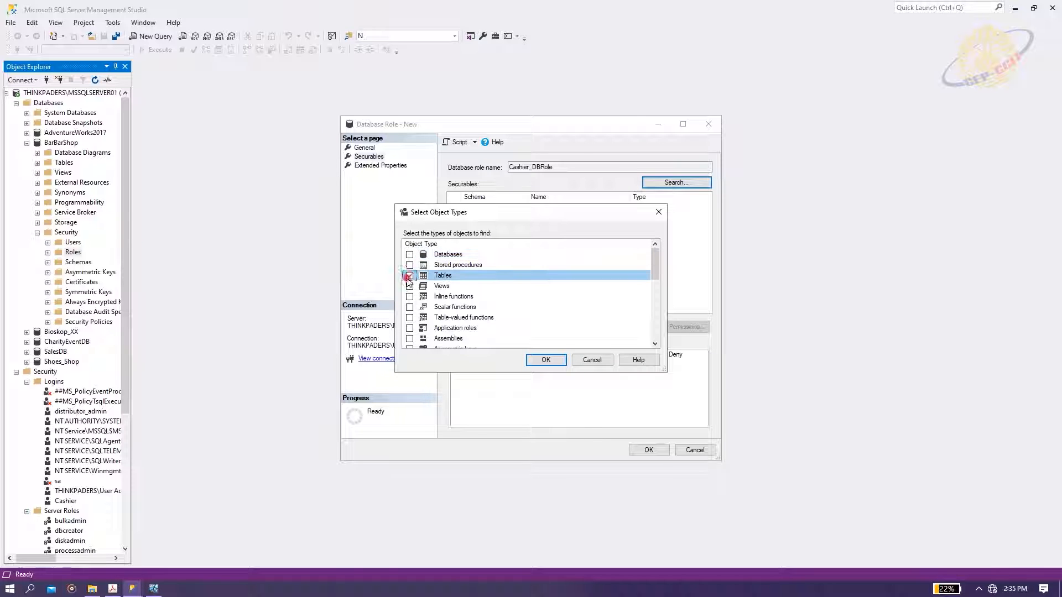
click(546, 360)
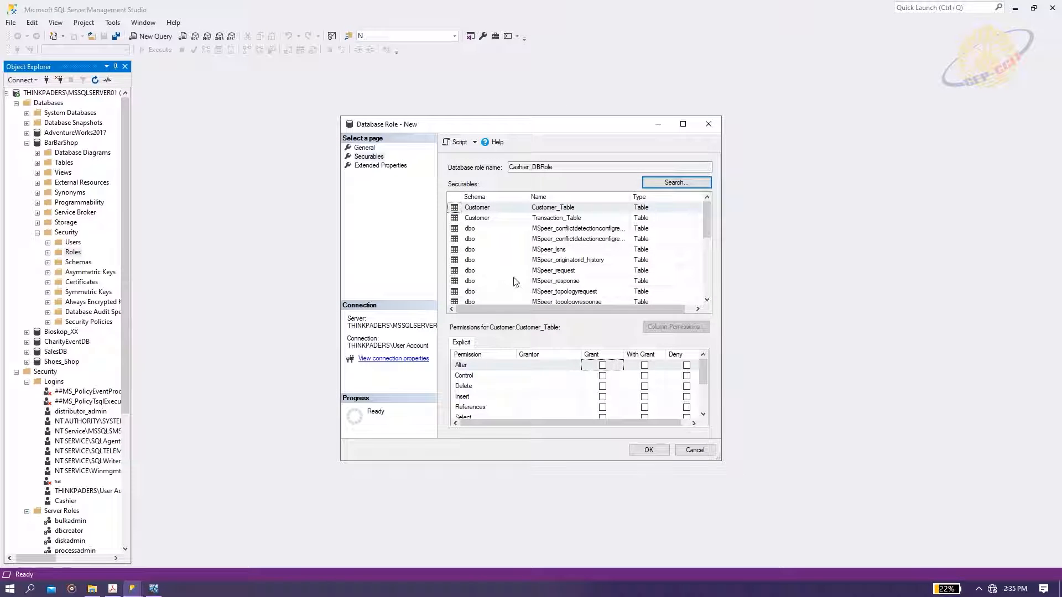
On Customer_Table, grant Alter, Insert, Select and Update, and deny Delete.
click(585, 209)
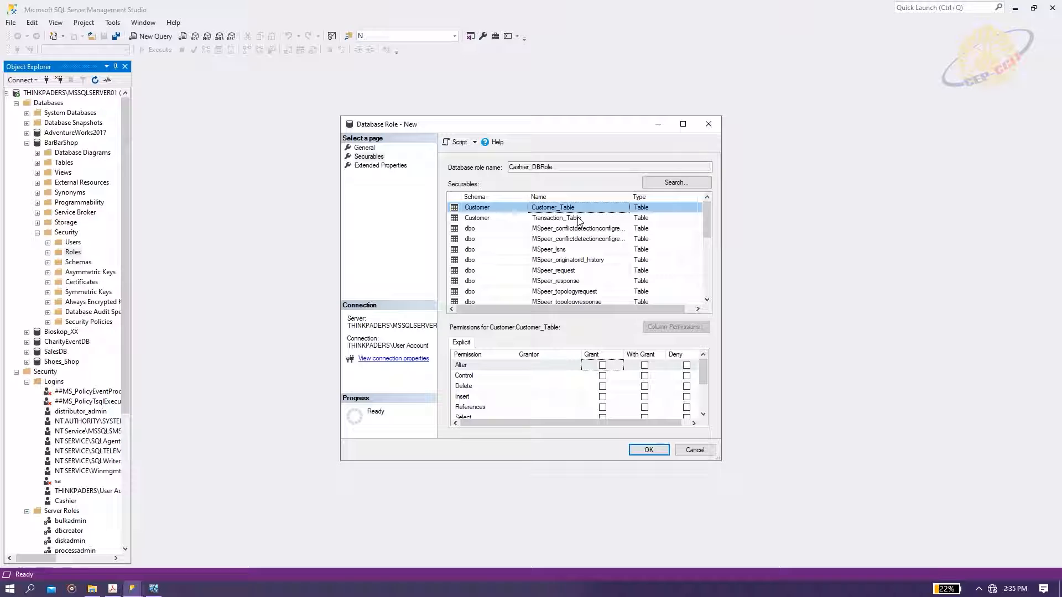
click(576, 221)
click(577, 208)
click(602, 366)
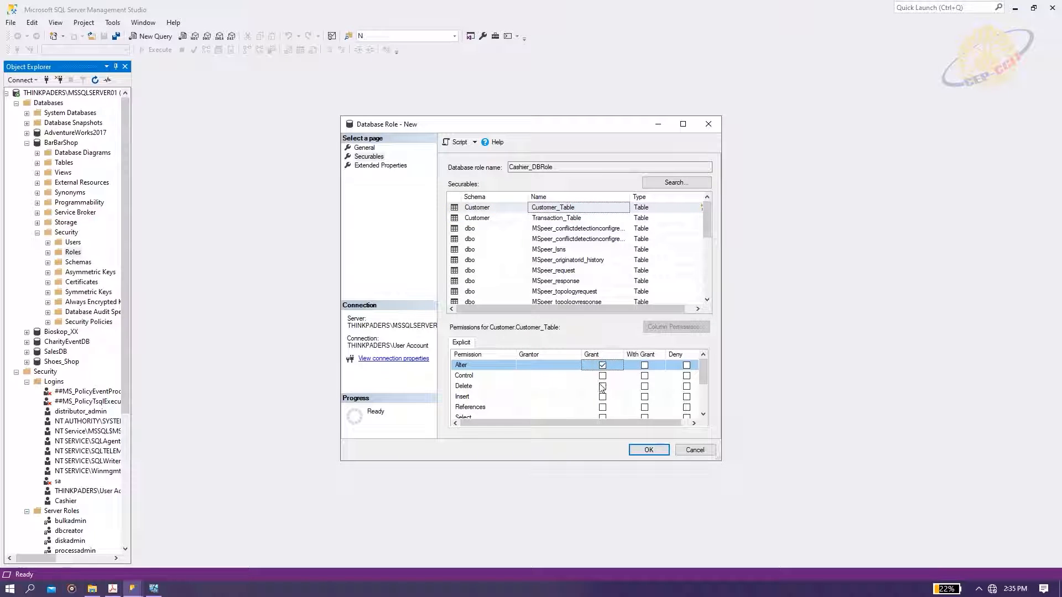
click(686, 386)
click(602, 397)
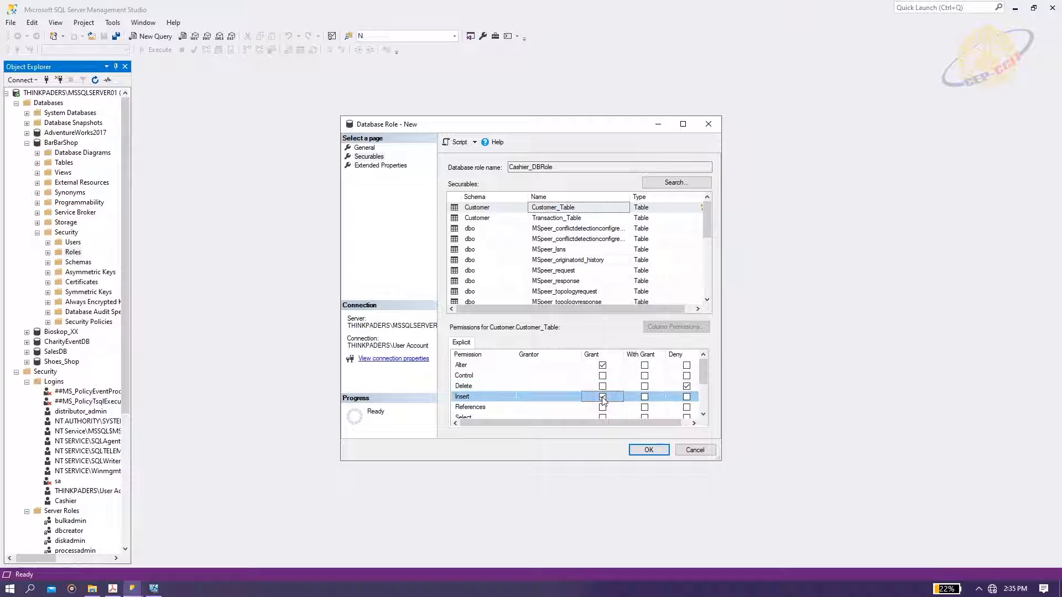
scroll(602, 400, down, 1)
click(602, 386)
scroll(602, 390, down, 1)
click(602, 386)
scroll(671, 382, up, 2)
scroll(554, 221, down, 6)
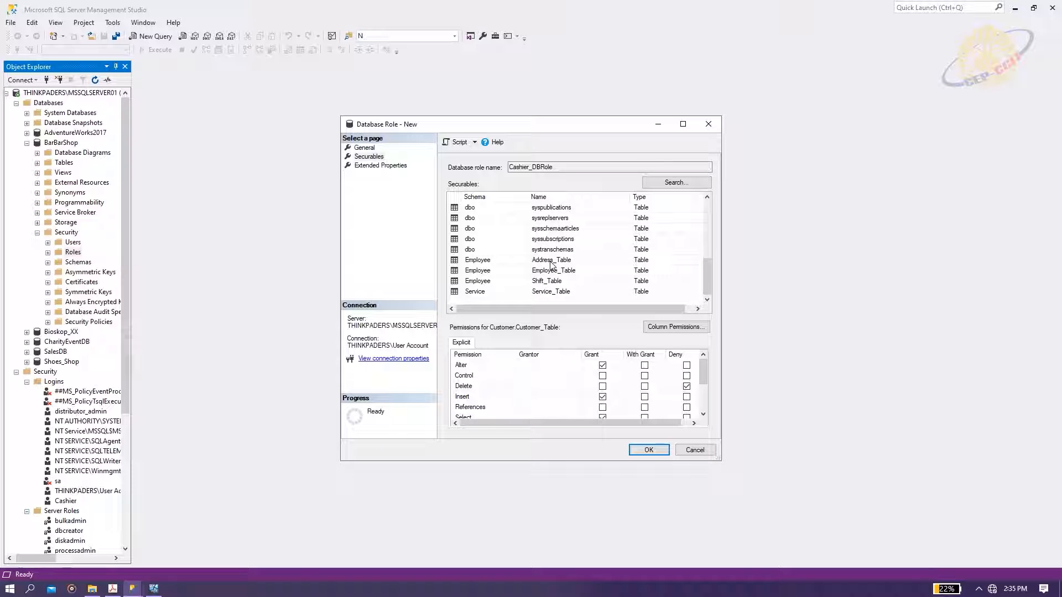
Grant Select on Service_Table and save the Cashier_DBRole role.
click(556, 260)
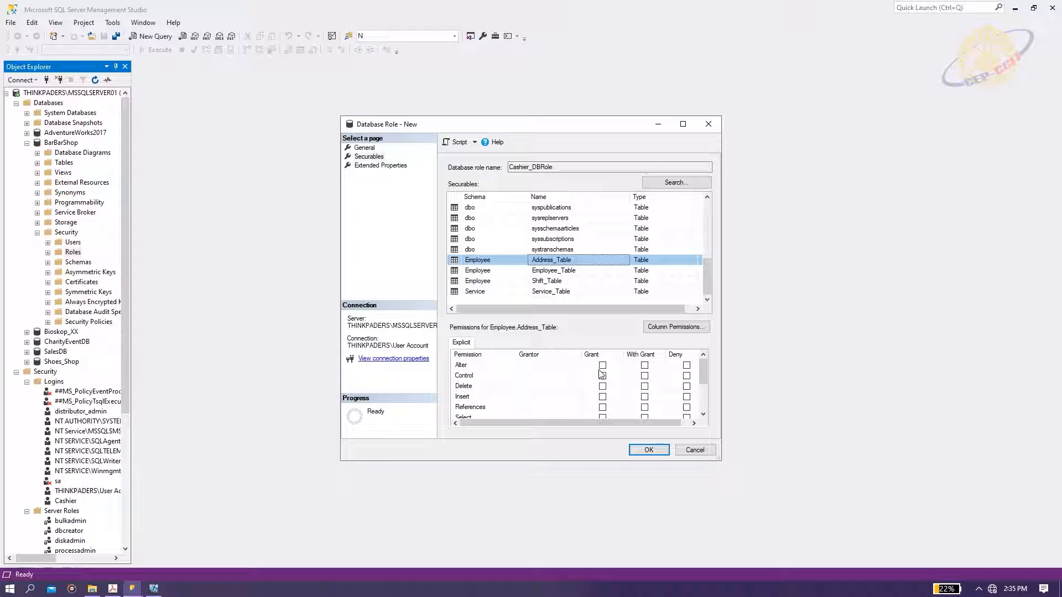
scroll(601, 374, down, 1)
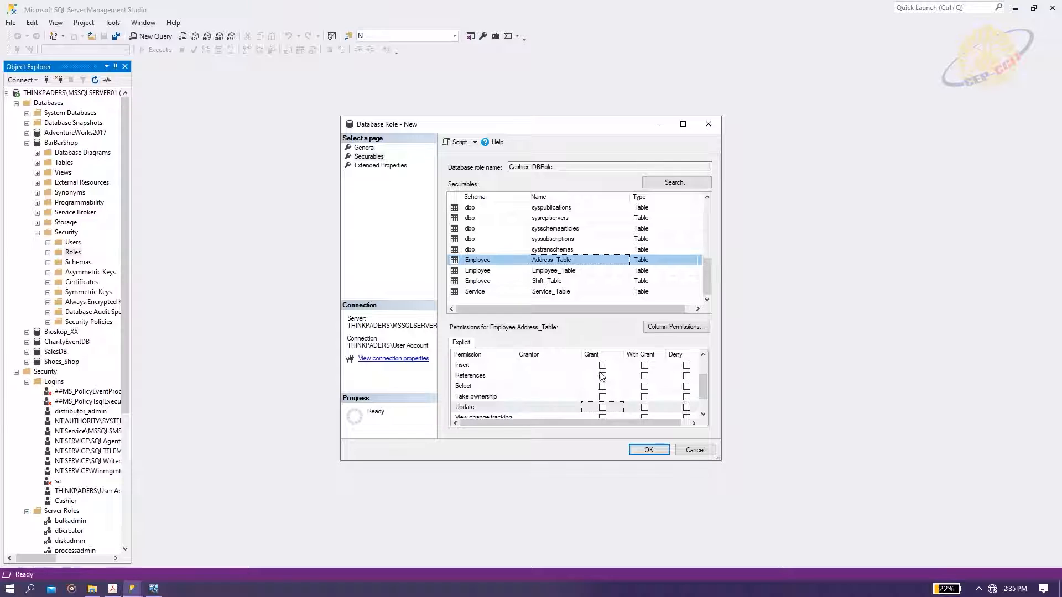
click(568, 271)
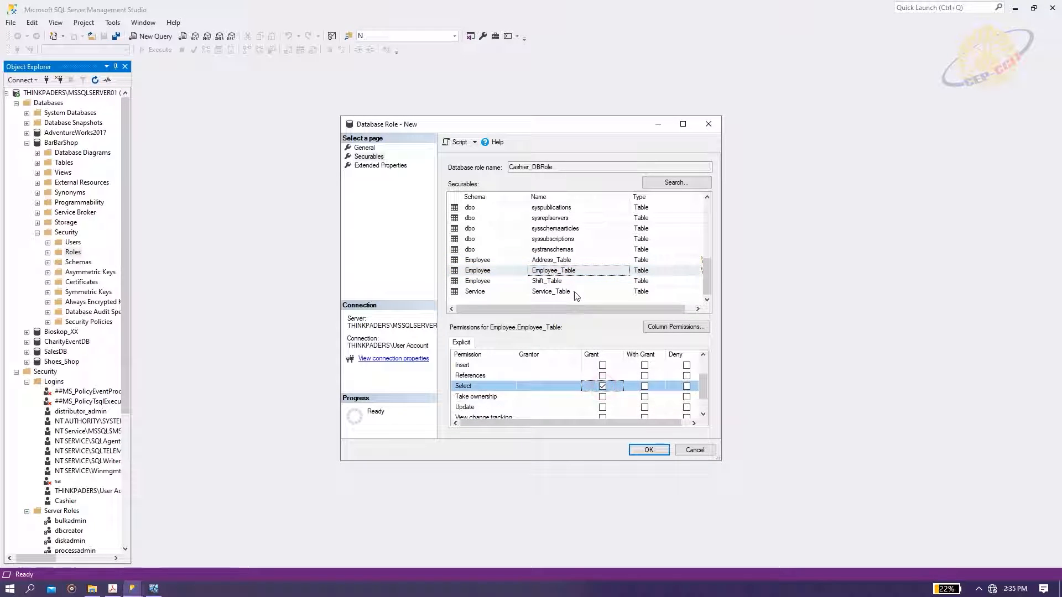
click(569, 281)
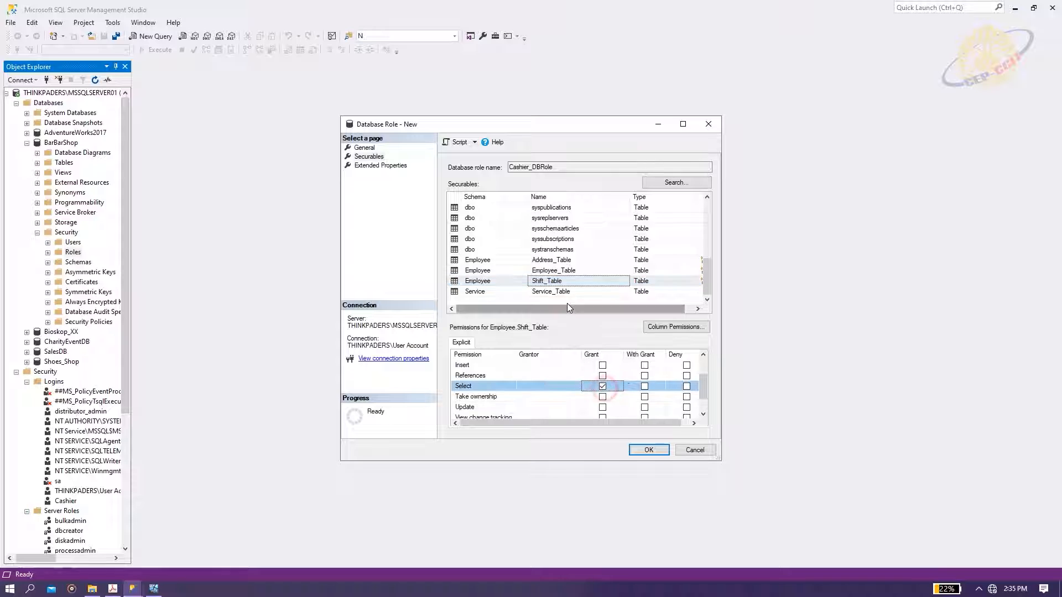
click(563, 292)
click(603, 387)
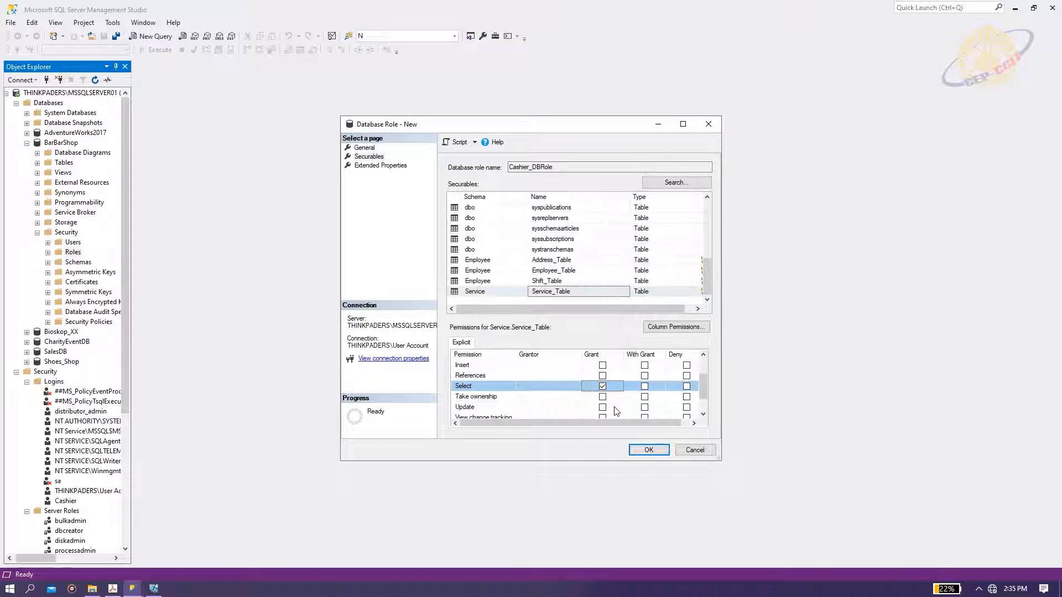
click(645, 450)
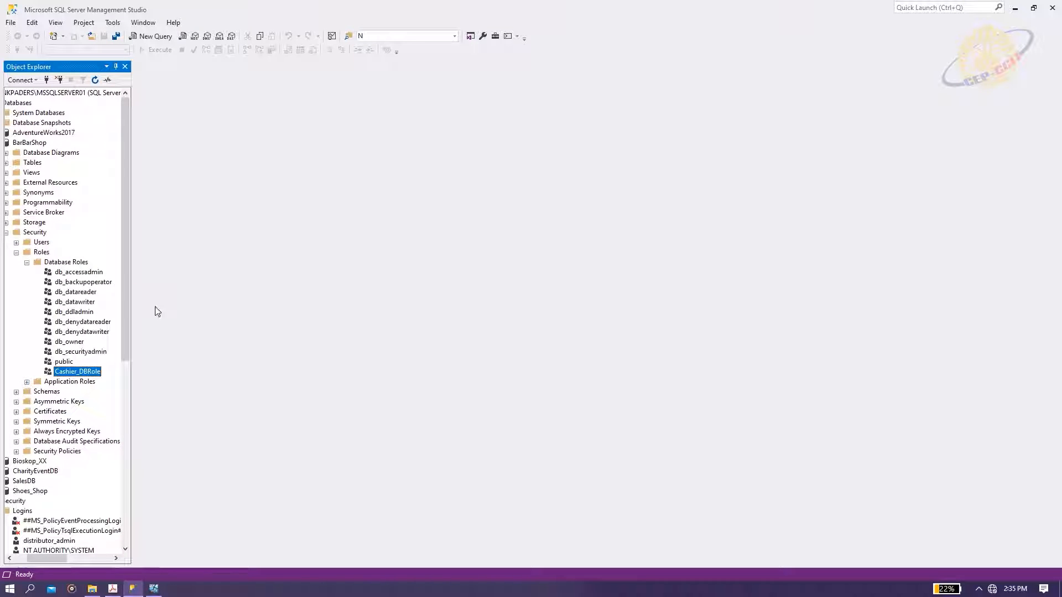
drag(69, 559, 57, 559)
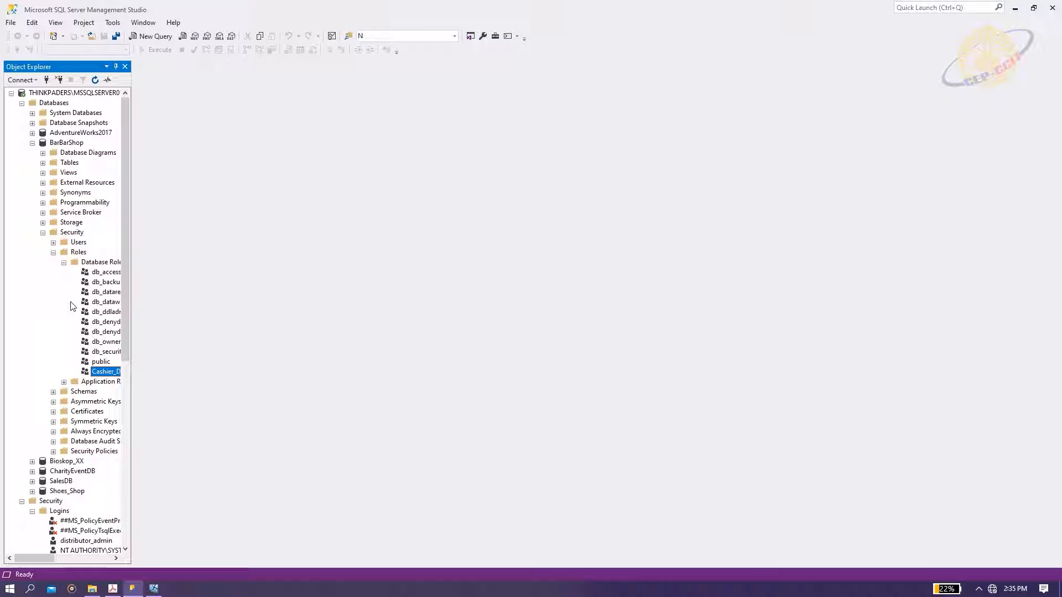
Reconnect Object Explorer with SQL Server Authentication as login Cashier and its password.
click(60, 81)
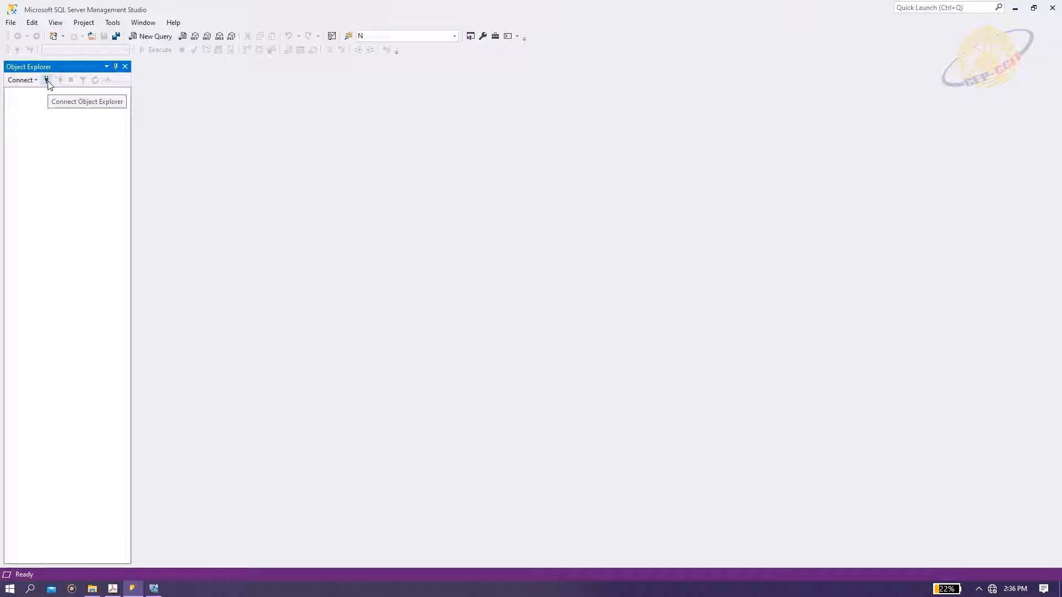
click(48, 81)
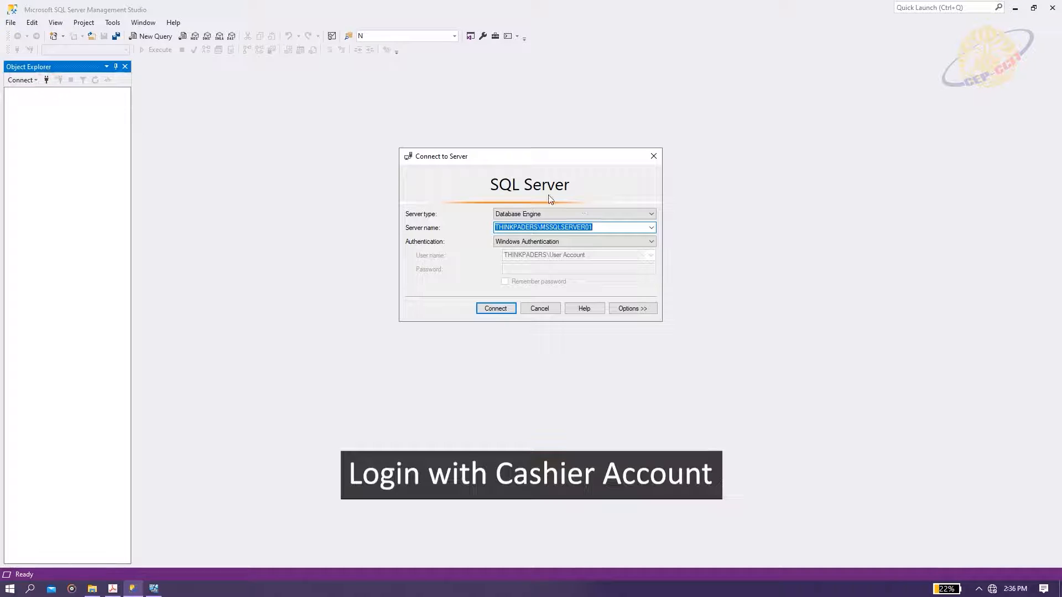
click(587, 246)
click(575, 256)
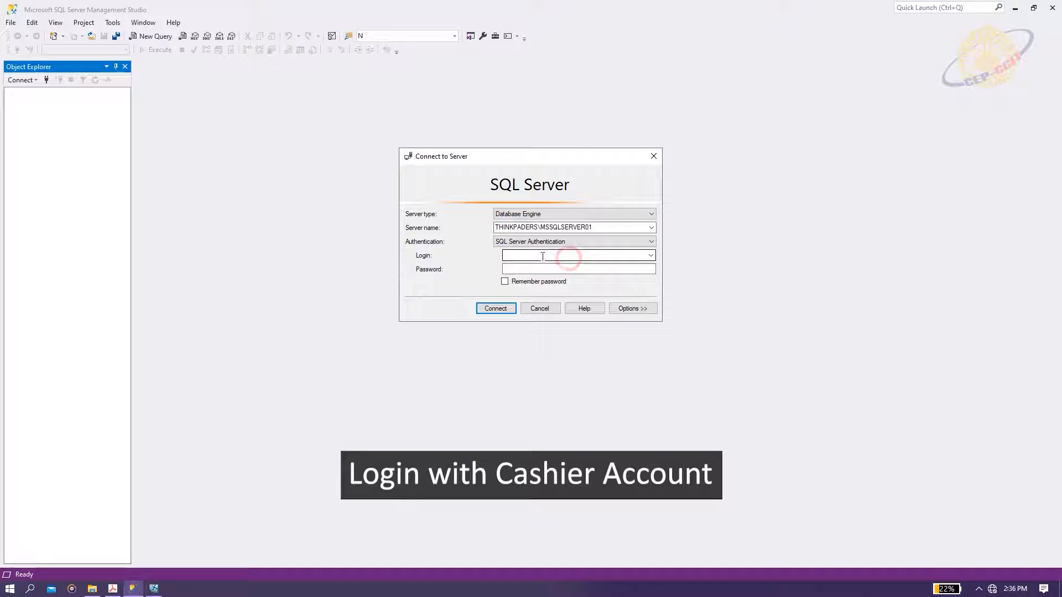
click(541, 256)
text(Cashier)
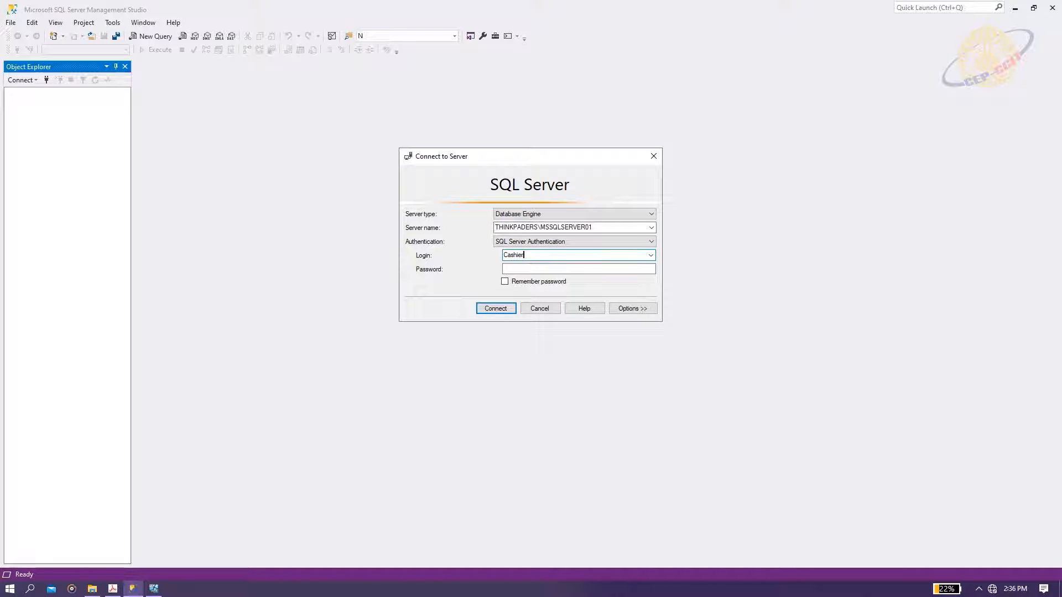
key(Tab)
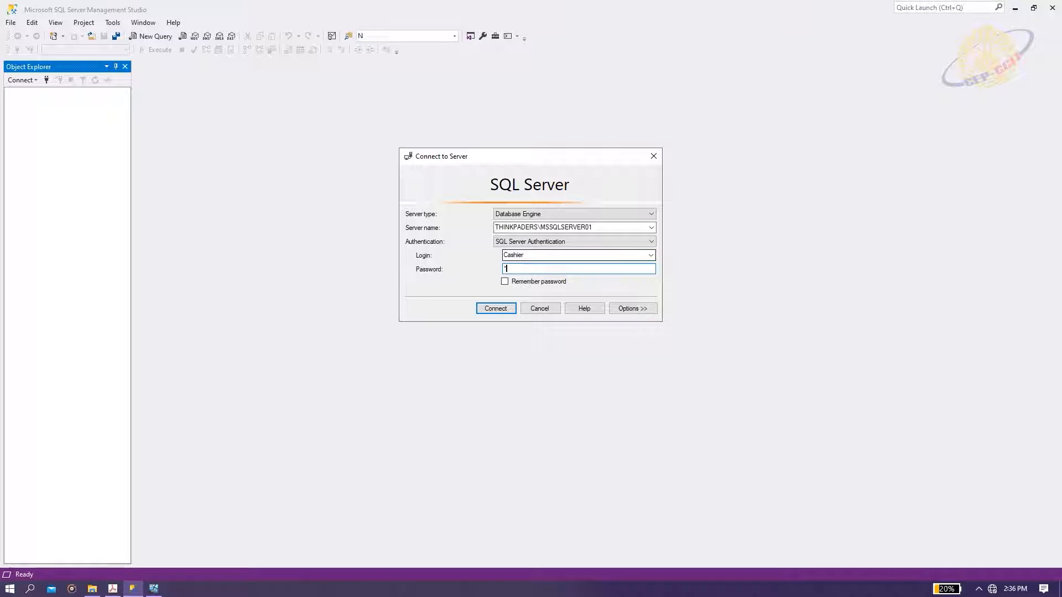
text(*********)
key(Return)
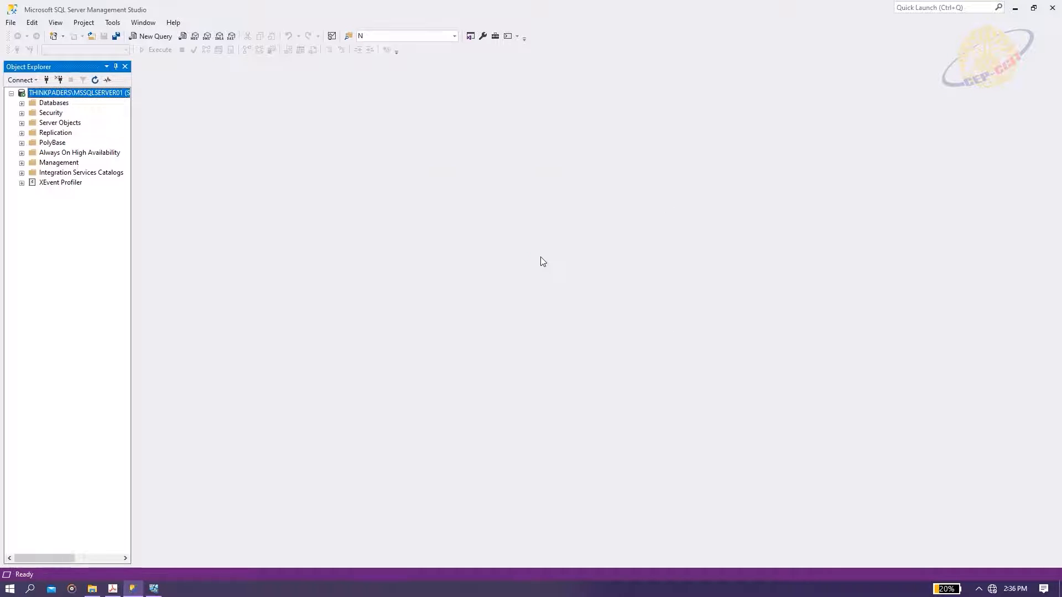
Expand BarBarShop, then confirm AdventureWorks2017 is inaccessible and dismiss the error.
click(22, 103)
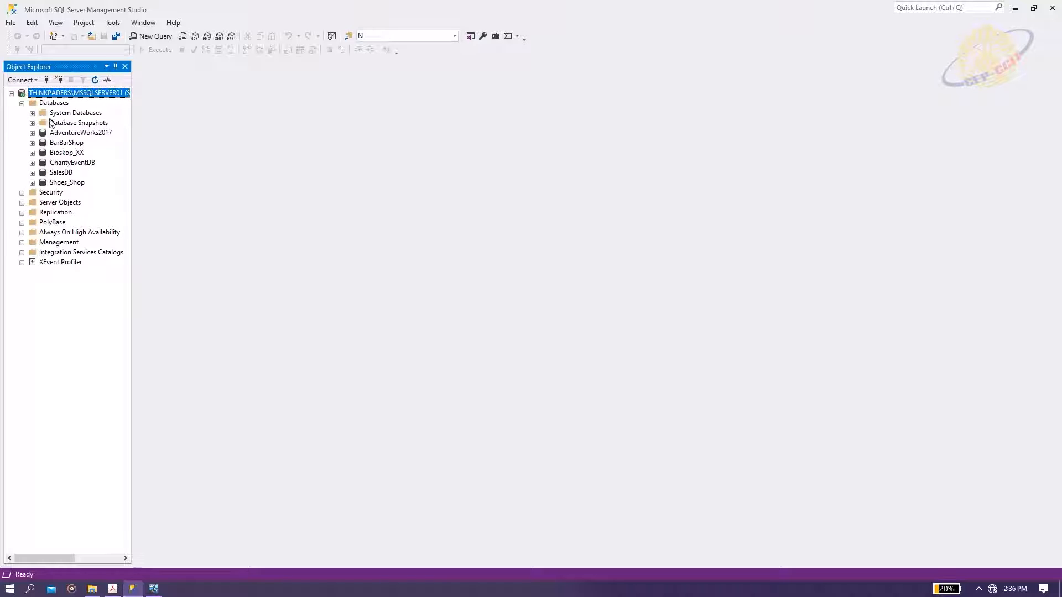
click(65, 145)
click(32, 142)
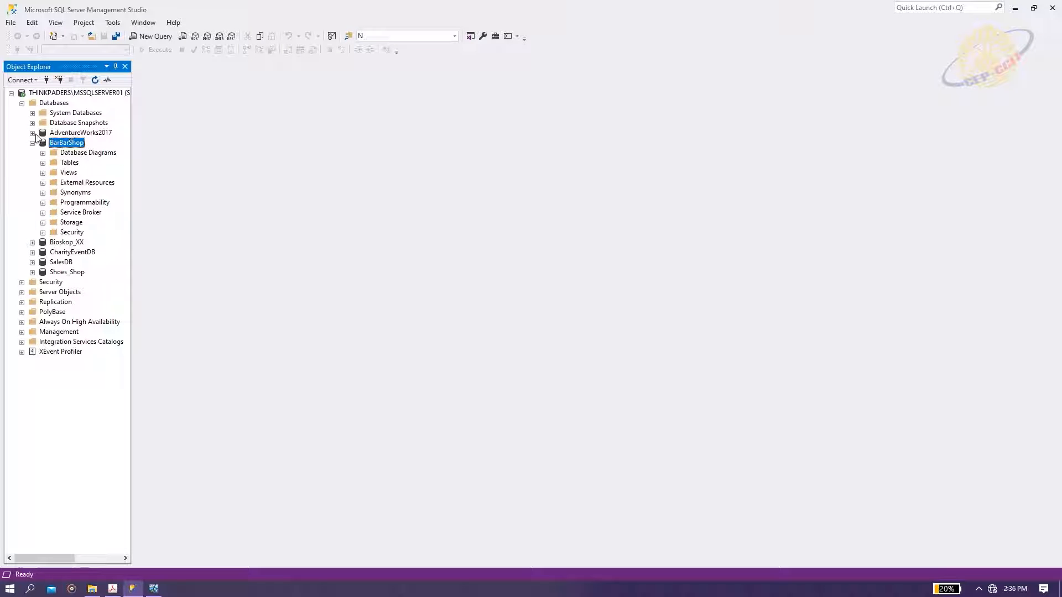
click(32, 134)
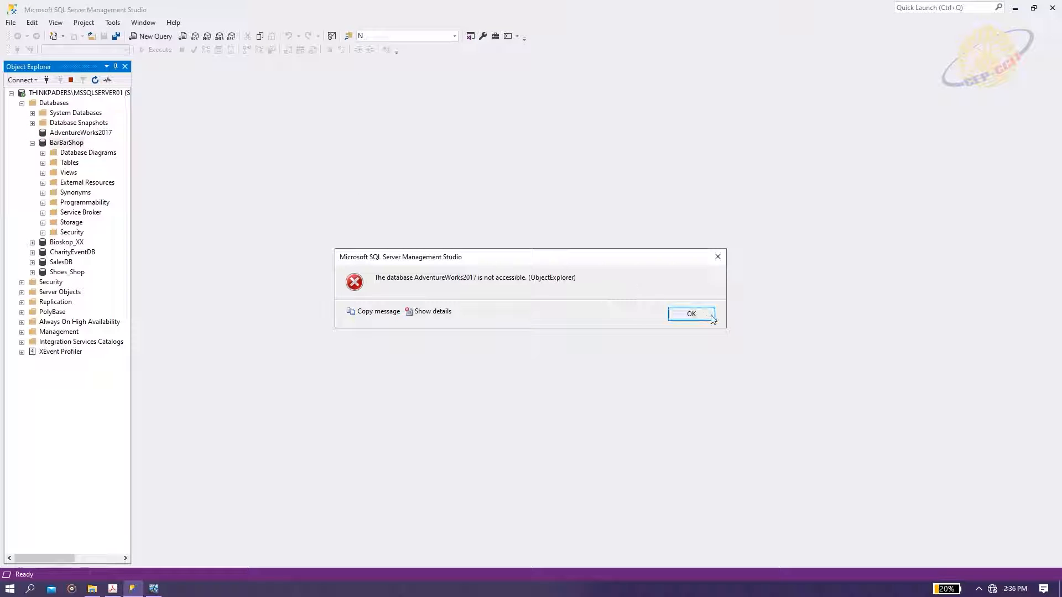
click(711, 317)
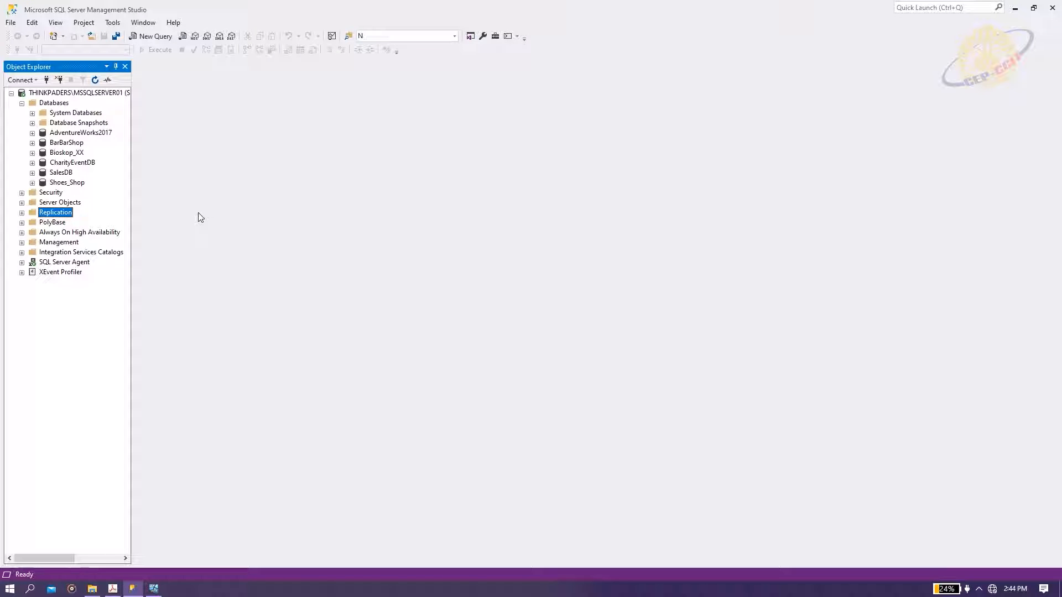
Launch Configure Distribution, keeping this distributor and SQL Server Agent starting automatically.
click(22, 213)
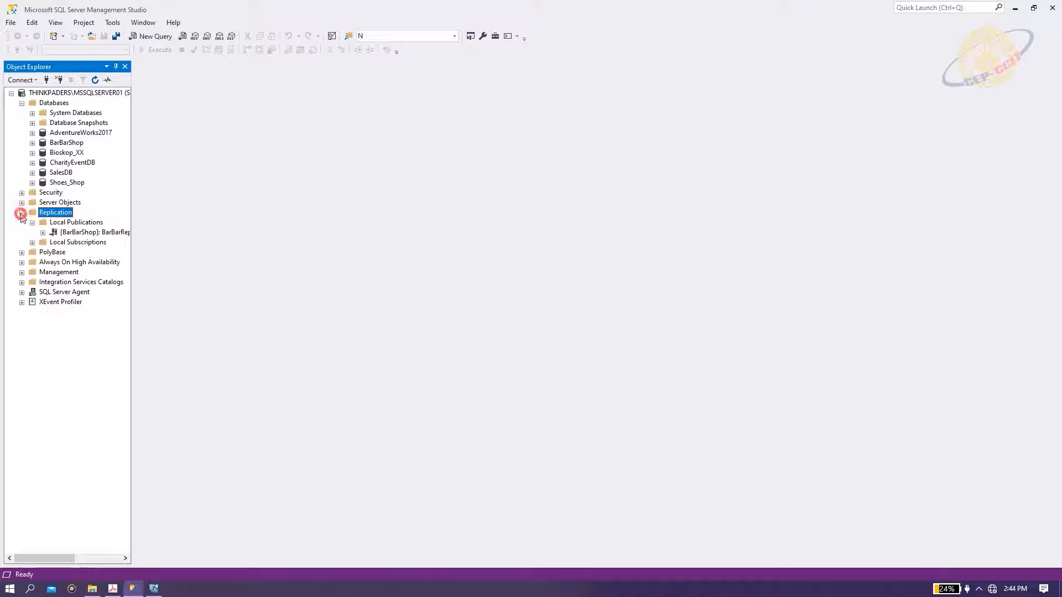
right_click(51, 213)
click(61, 220)
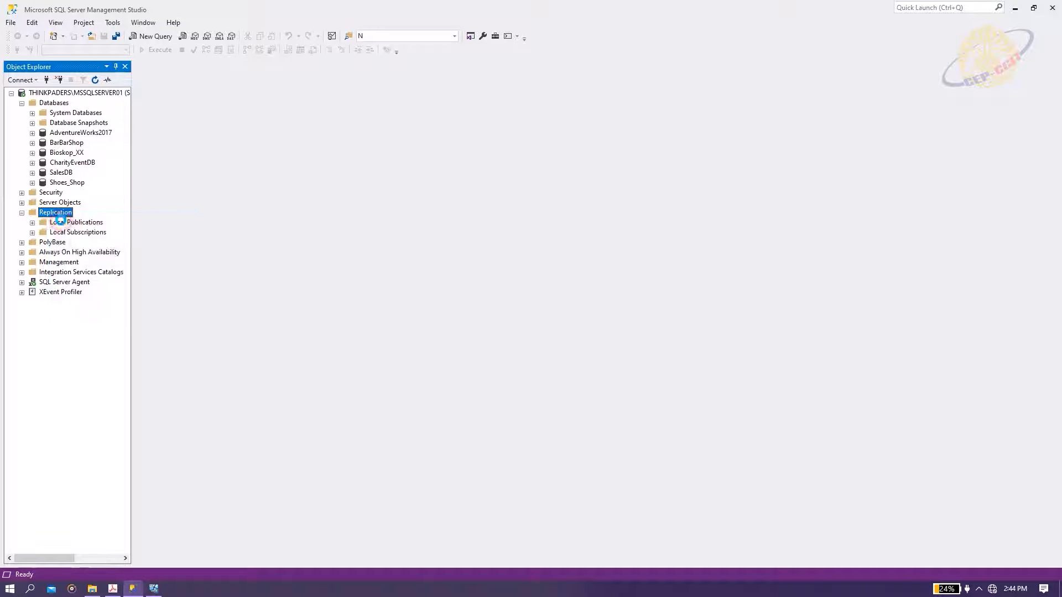
click(210, 246)
drag(181, 25, 417, 241)
click(449, 464)
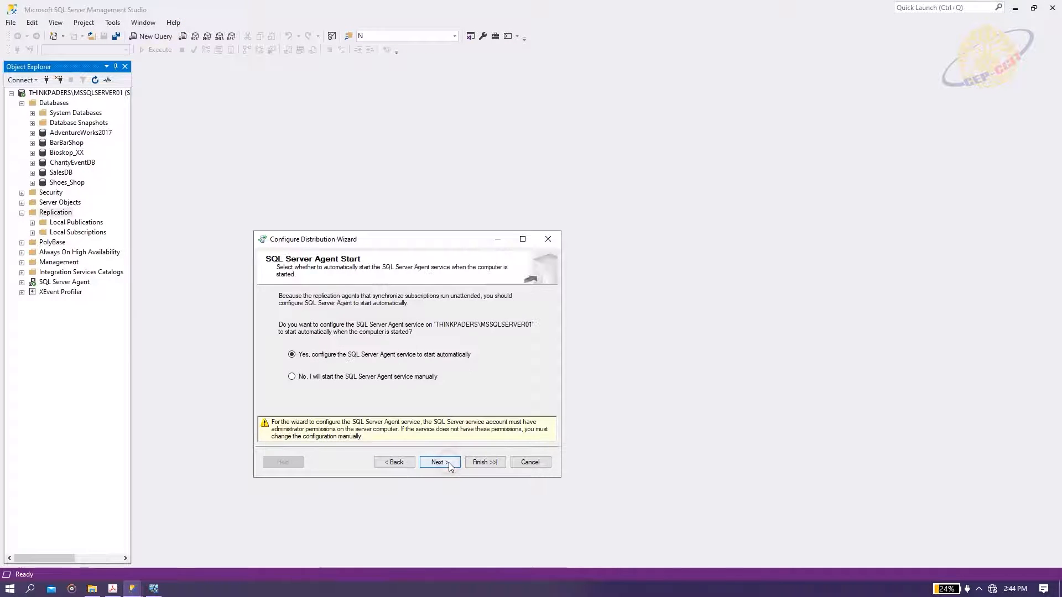
click(449, 463)
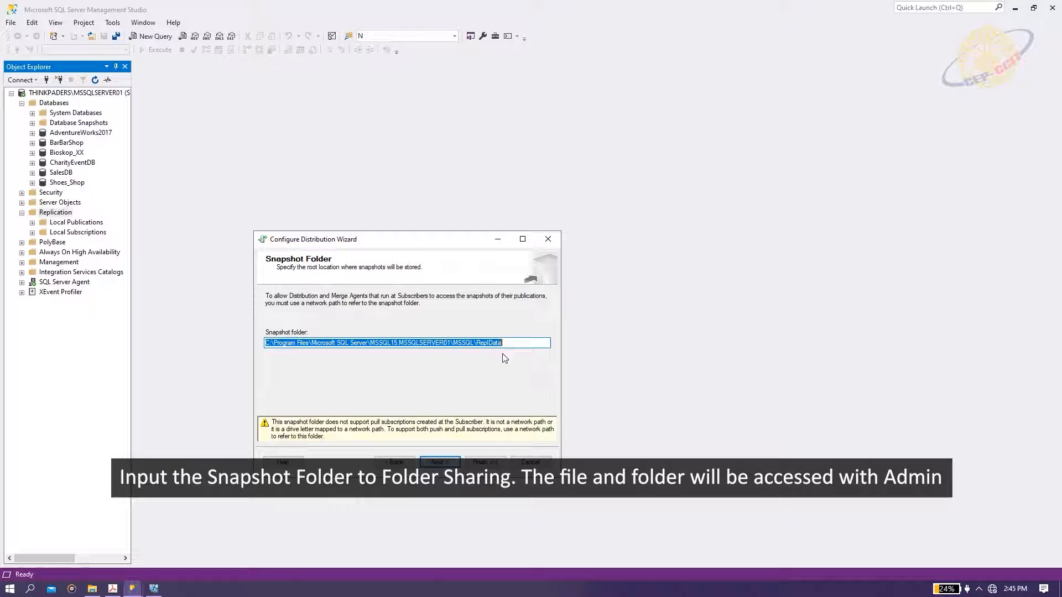
Set the snapshot folder to \\THINKPADERS\Public, keep defaults and finish the configuration.
text(\\THINKPADERS\Public)
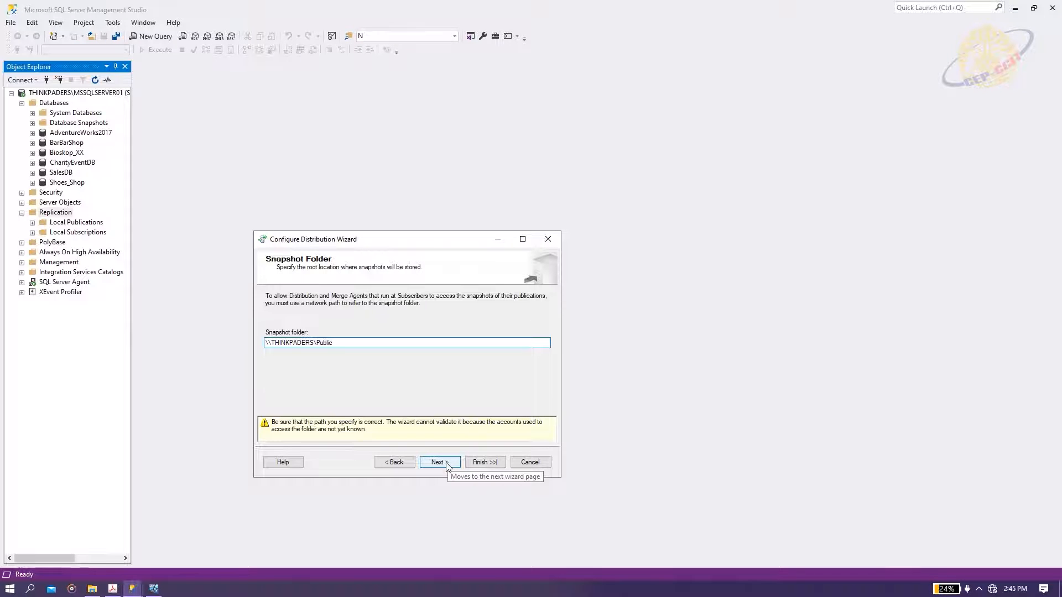
click(446, 464)
click(517, 474)
click(516, 474)
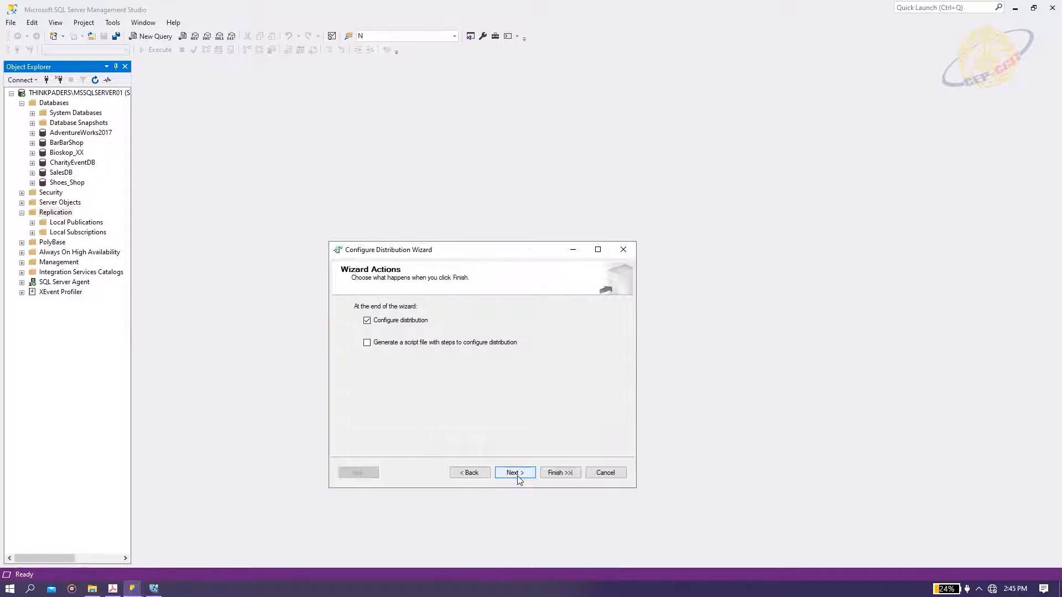
click(517, 474)
click(550, 472)
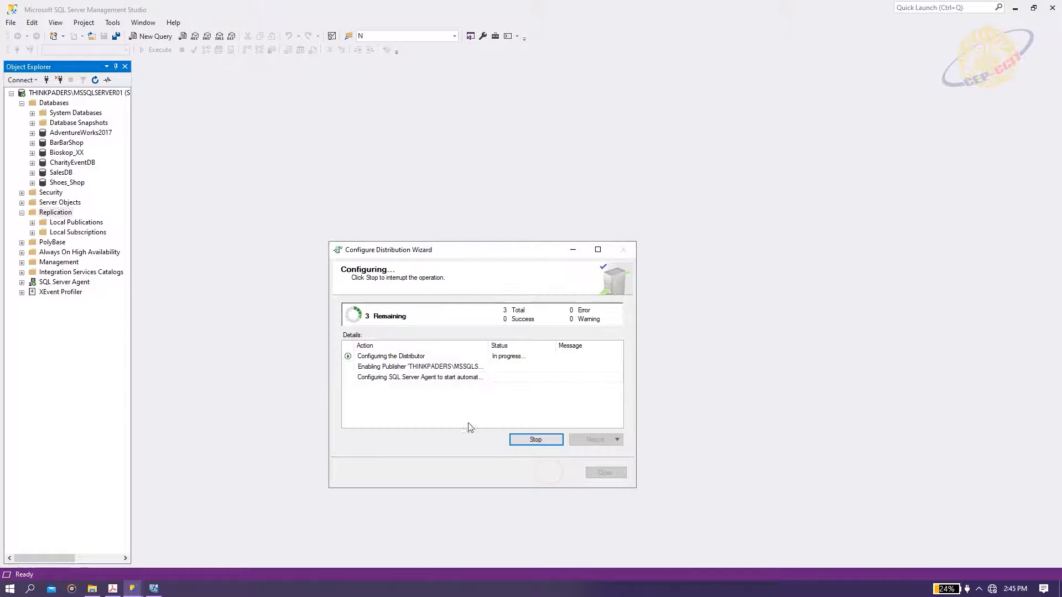
click(604, 474)
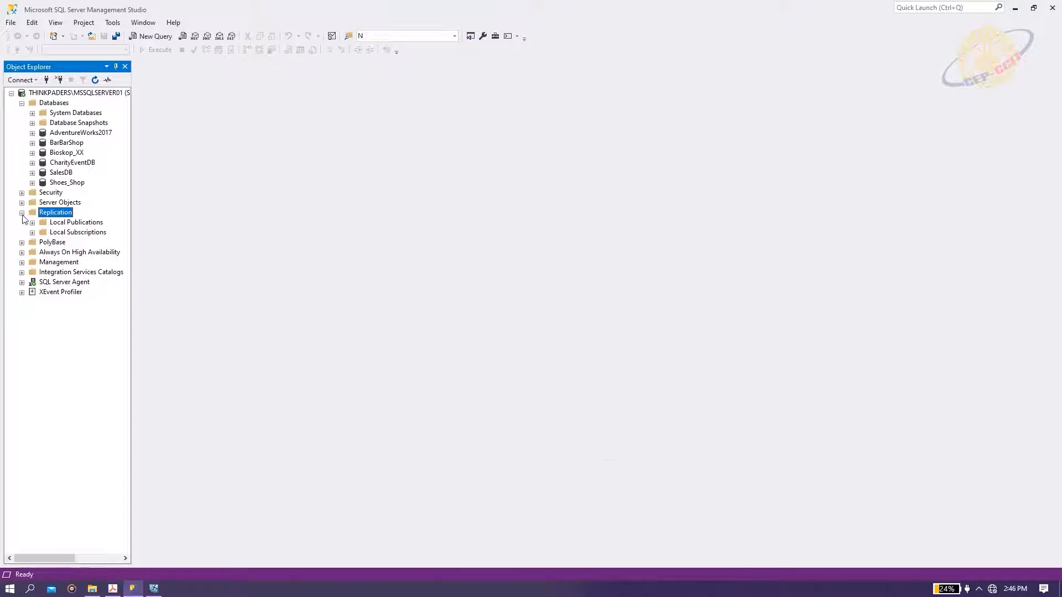
Start a new transactional publication of the BarBarShop database.
right_click(44, 213)
click(345, 262)
right_click(72, 223)
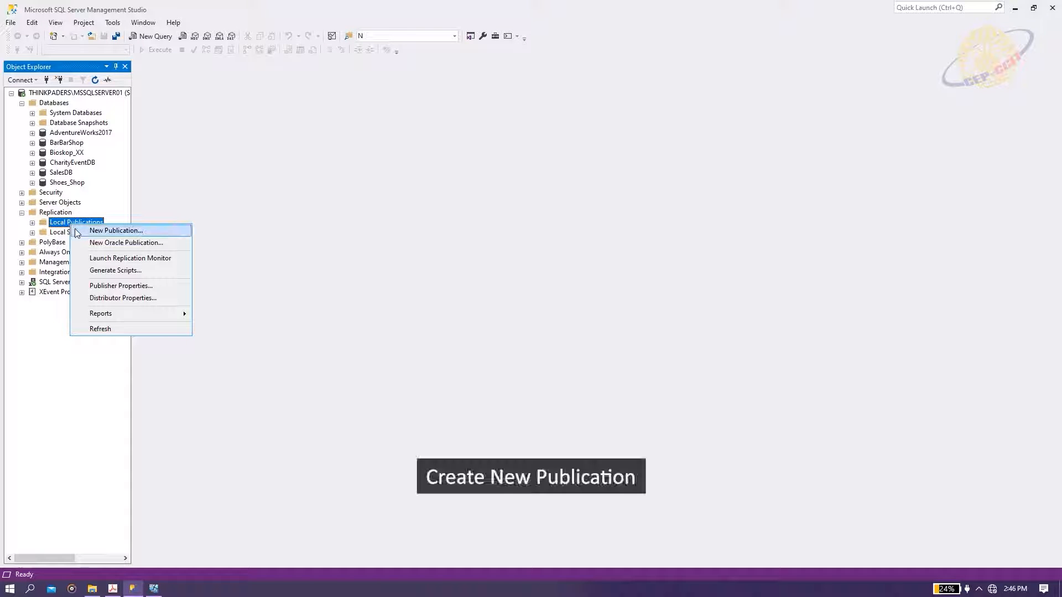
click(77, 232)
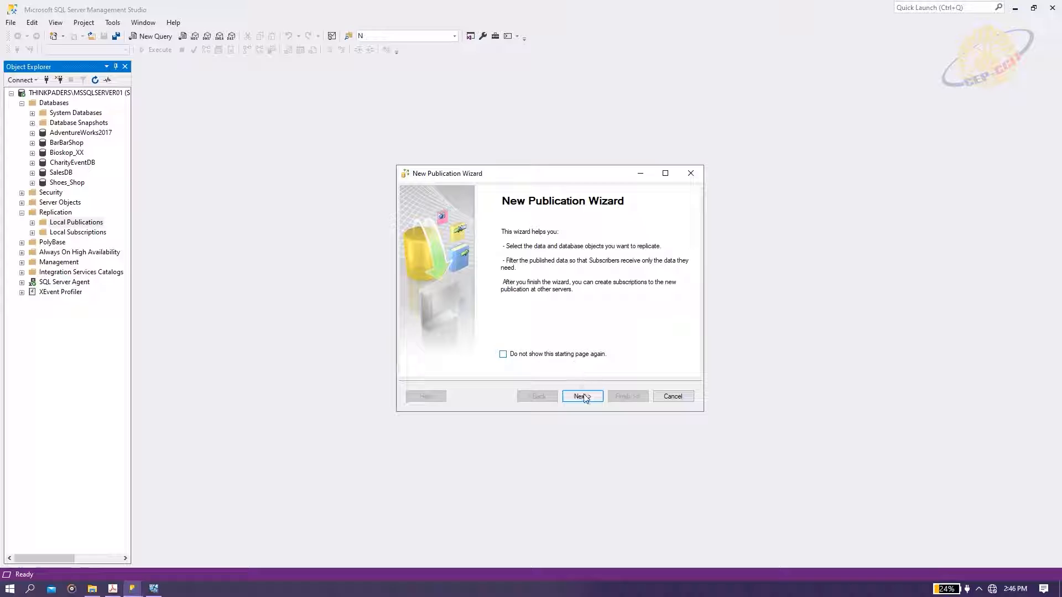
click(584, 397)
click(433, 249)
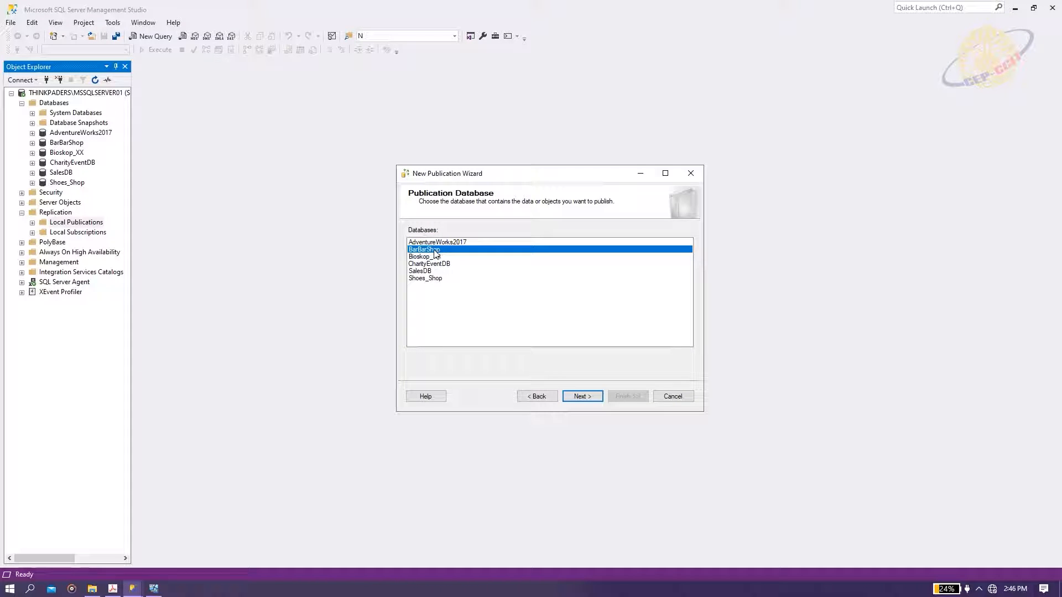
click(585, 396)
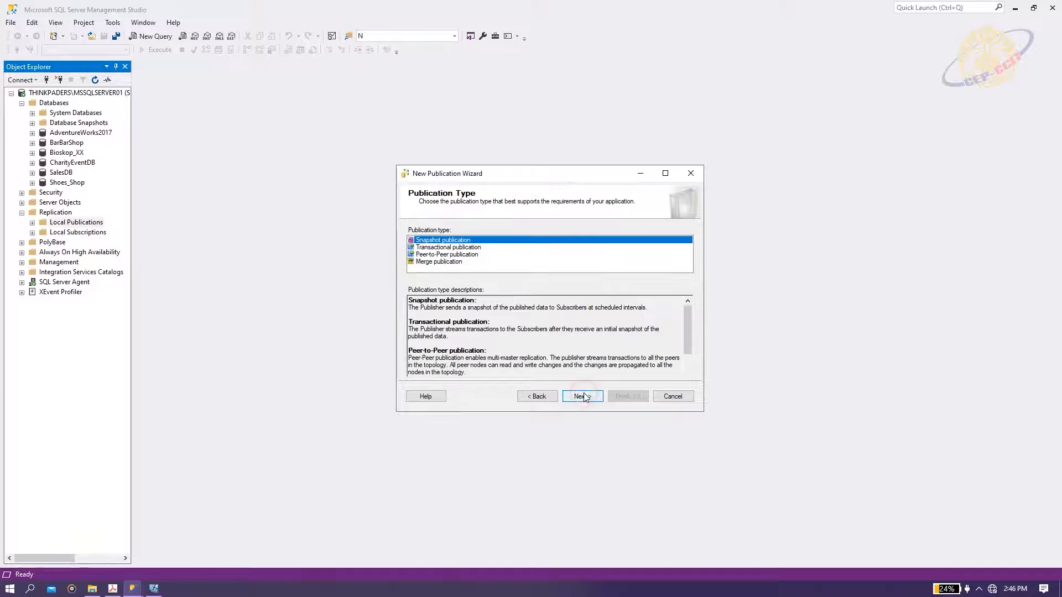
click(461, 248)
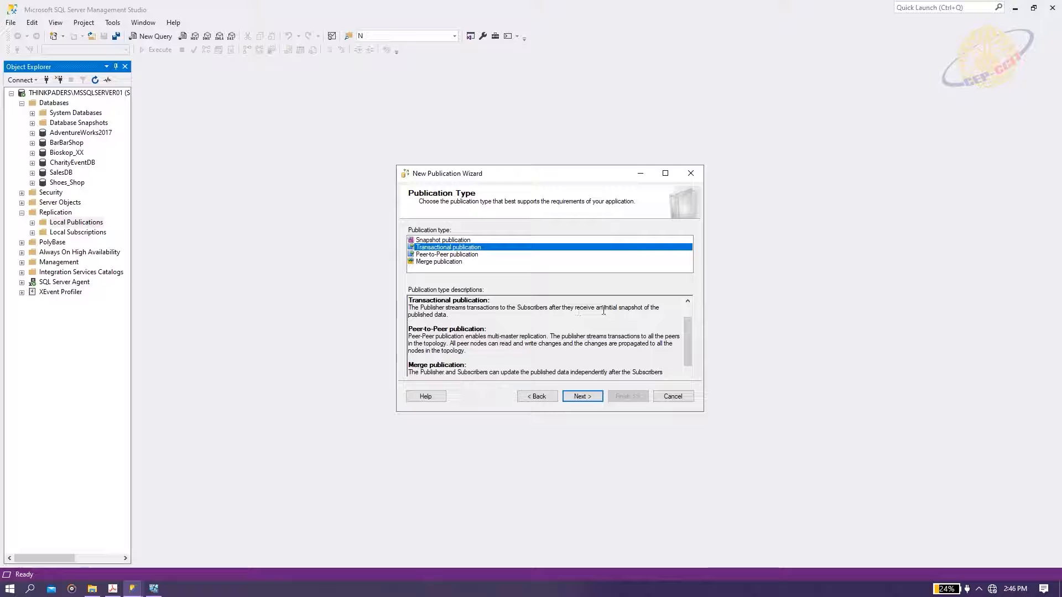
click(583, 394)
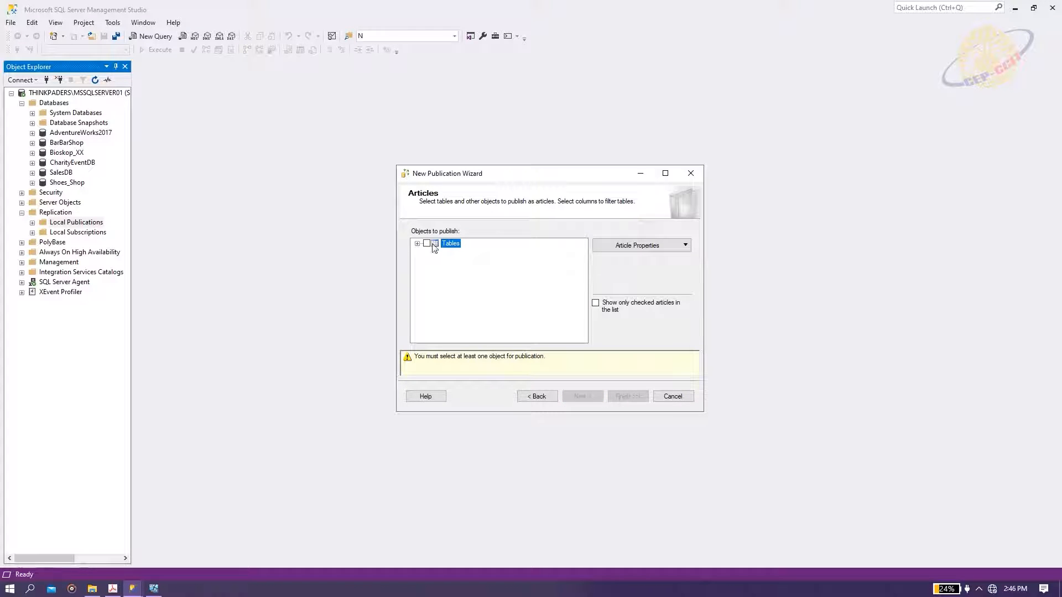
Select Customer_Table and Employee_Table as articles and skip row filtering.
click(417, 244)
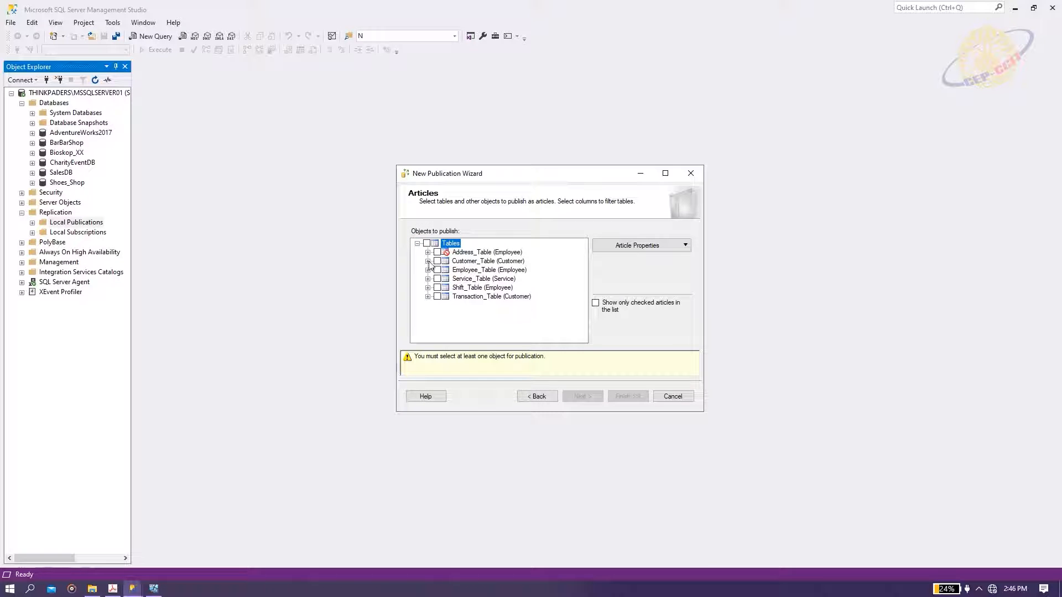
click(437, 261)
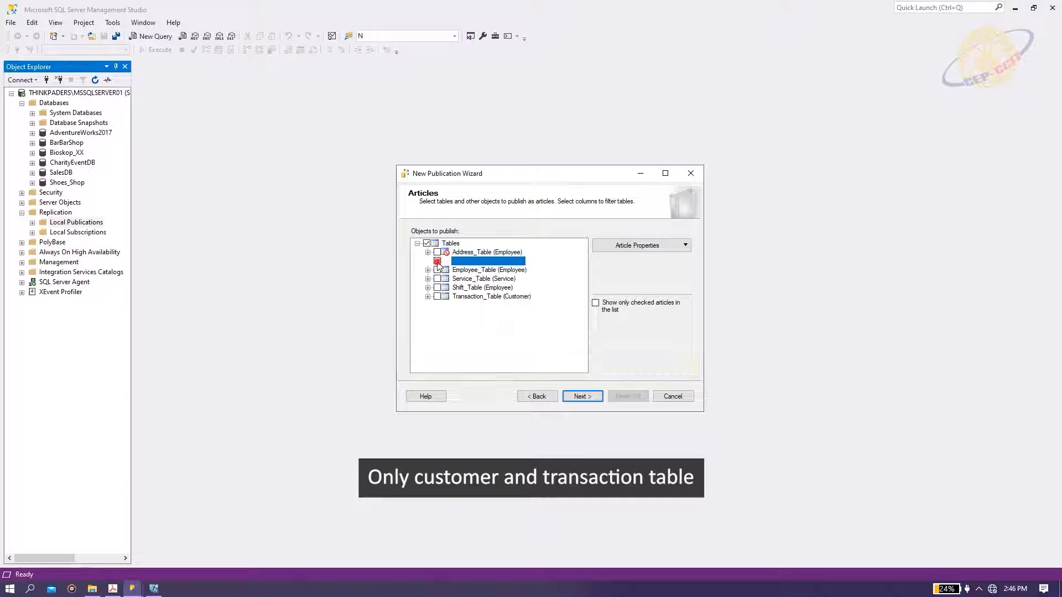
click(437, 269)
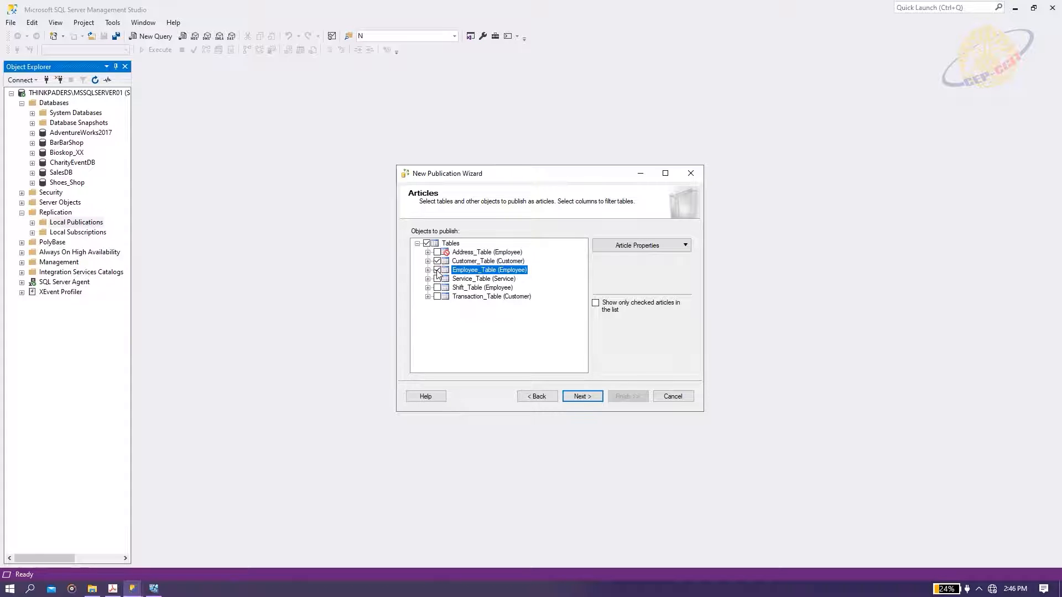
click(576, 395)
click(575, 395)
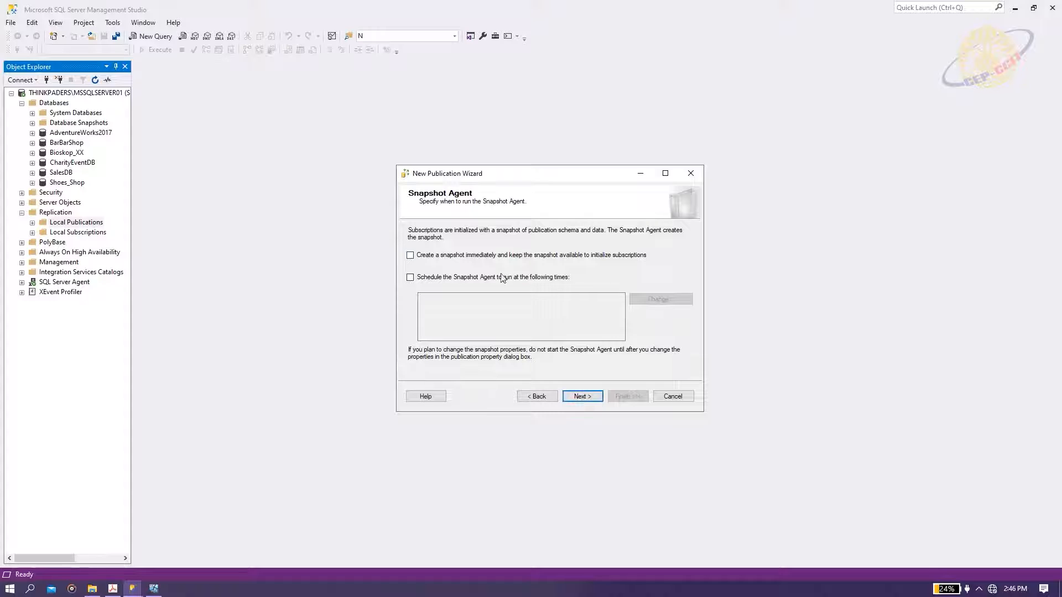
Enable an immediate snapshot, set the Snapshot Agent account, and create the 'Replication' publication.
click(410, 255)
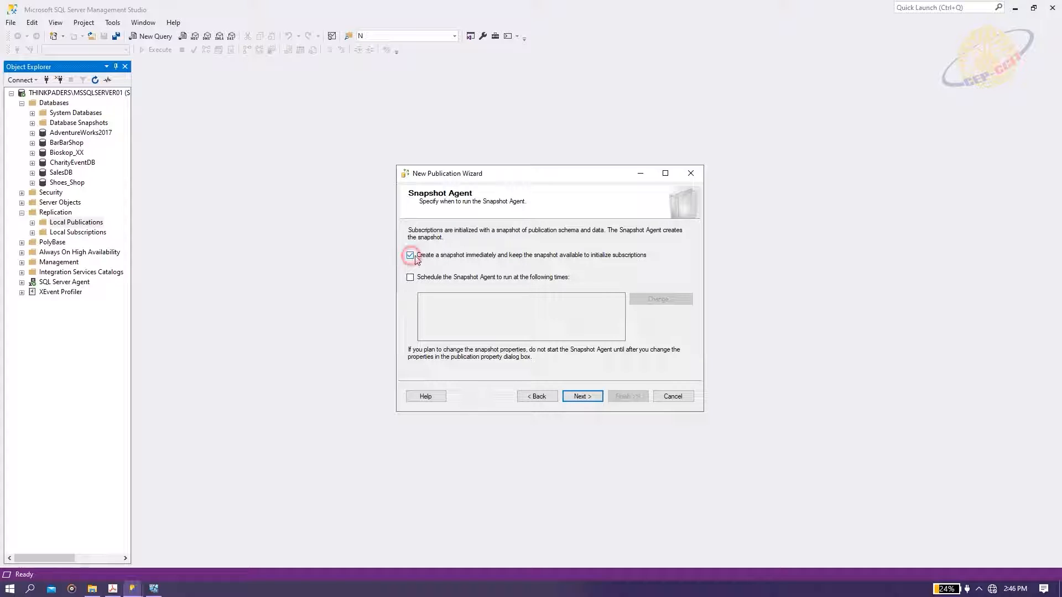
click(581, 396)
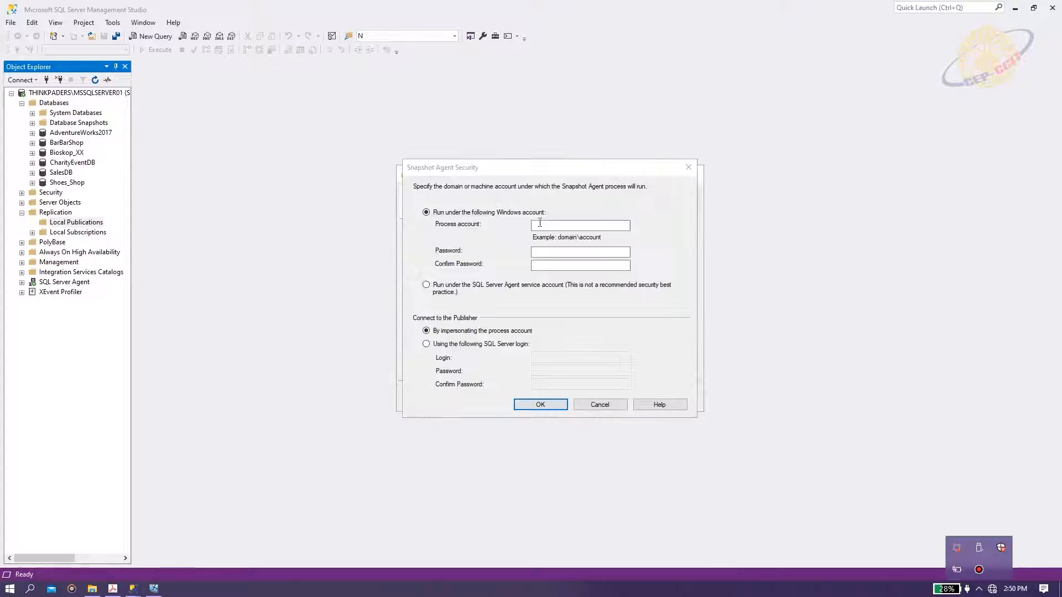
click(541, 225)
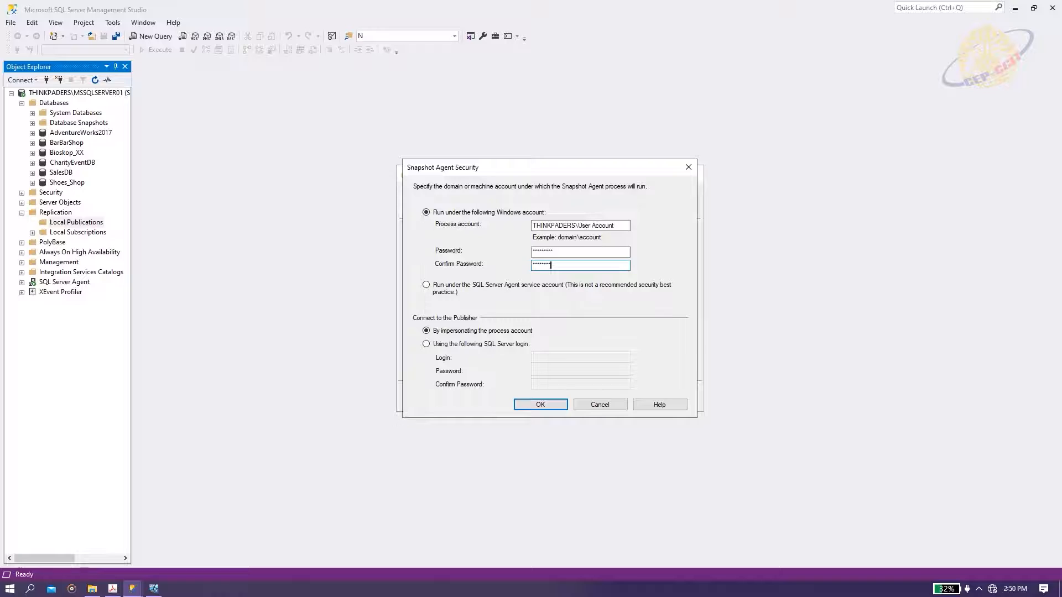
key(Return)
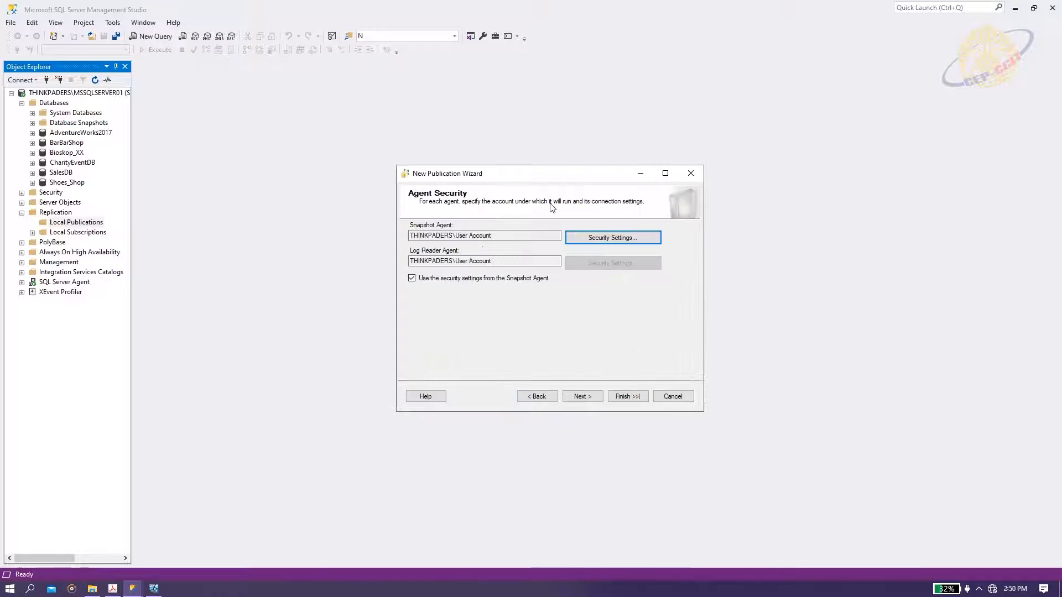
click(587, 395)
click(579, 396)
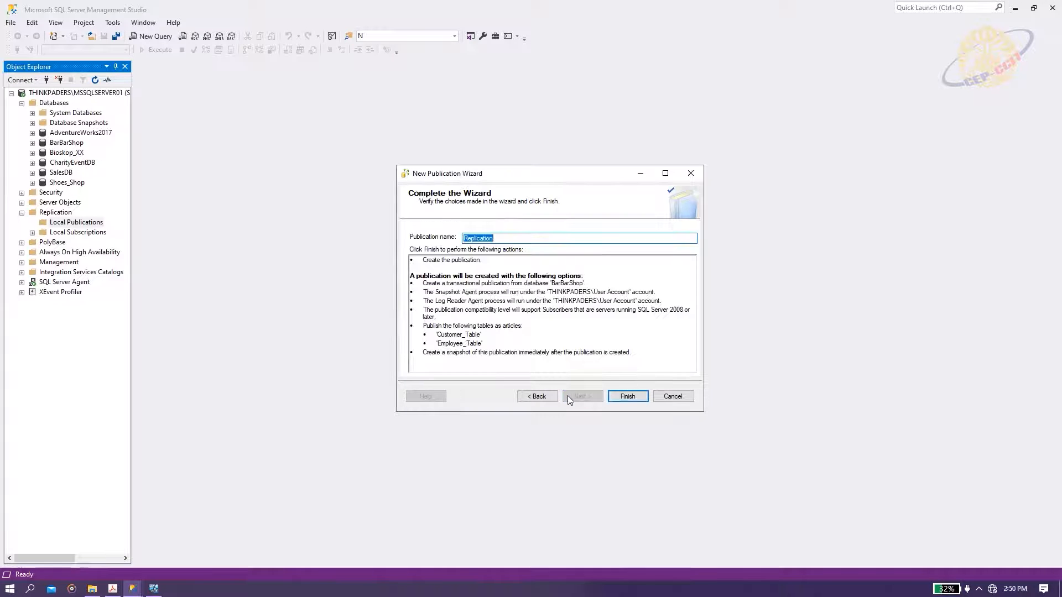
click(622, 399)
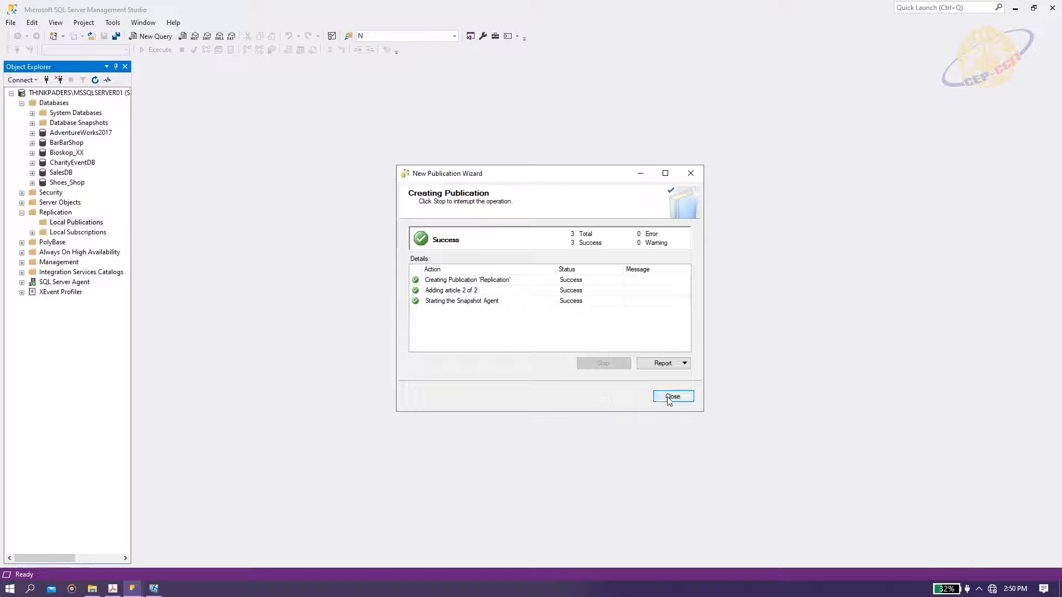
click(668, 399)
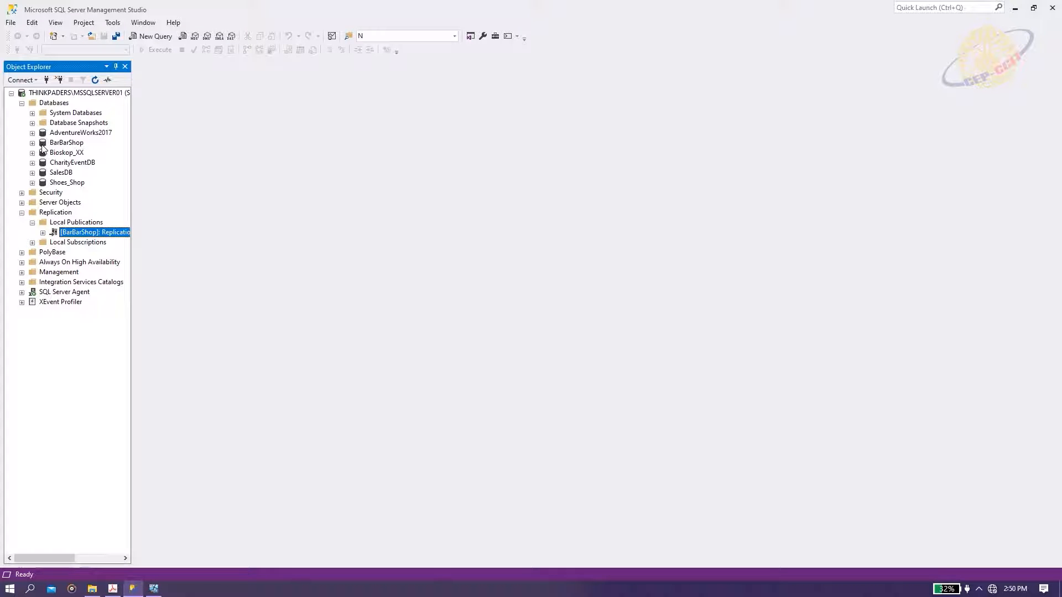
Collapse the first server node and open a second connection to the server using Windows Authentication.
click(11, 93)
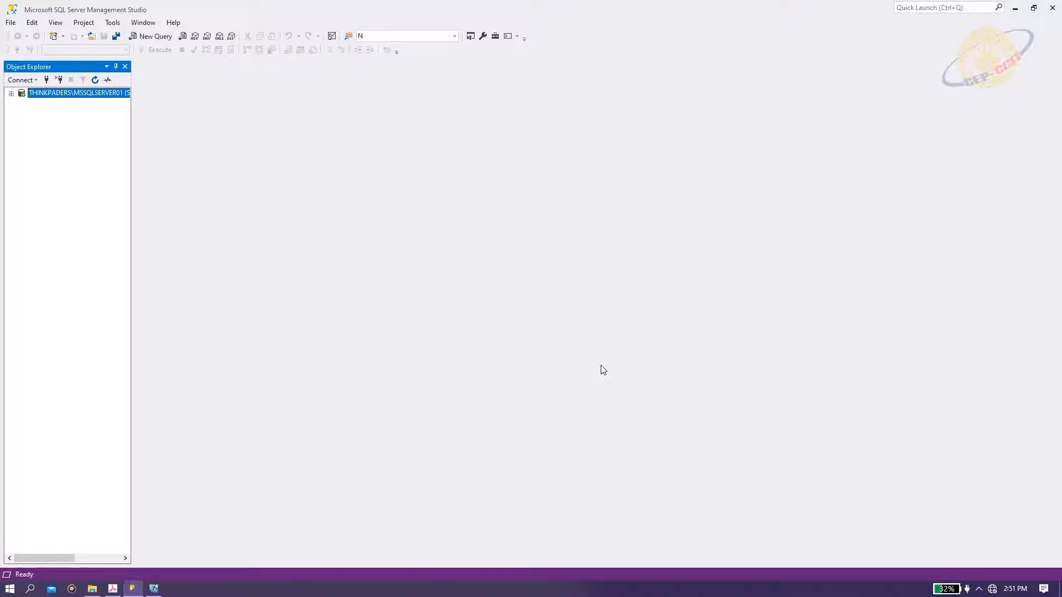
click(46, 79)
click(651, 241)
click(540, 252)
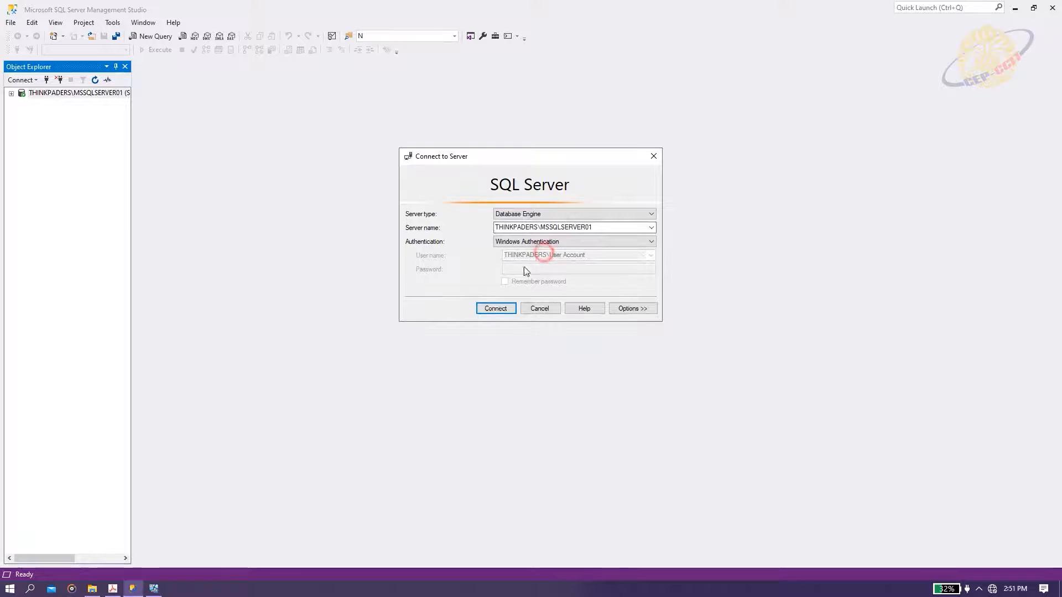
click(495, 308)
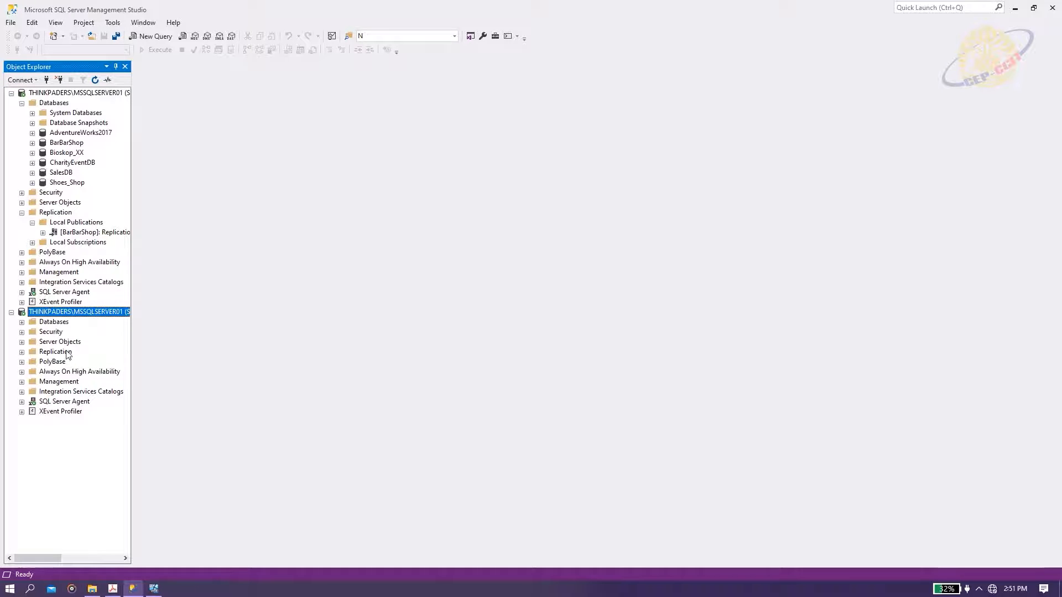
Expand the new connection's Replication folder and check BarBarShop_Replication among its databases.
click(21, 352)
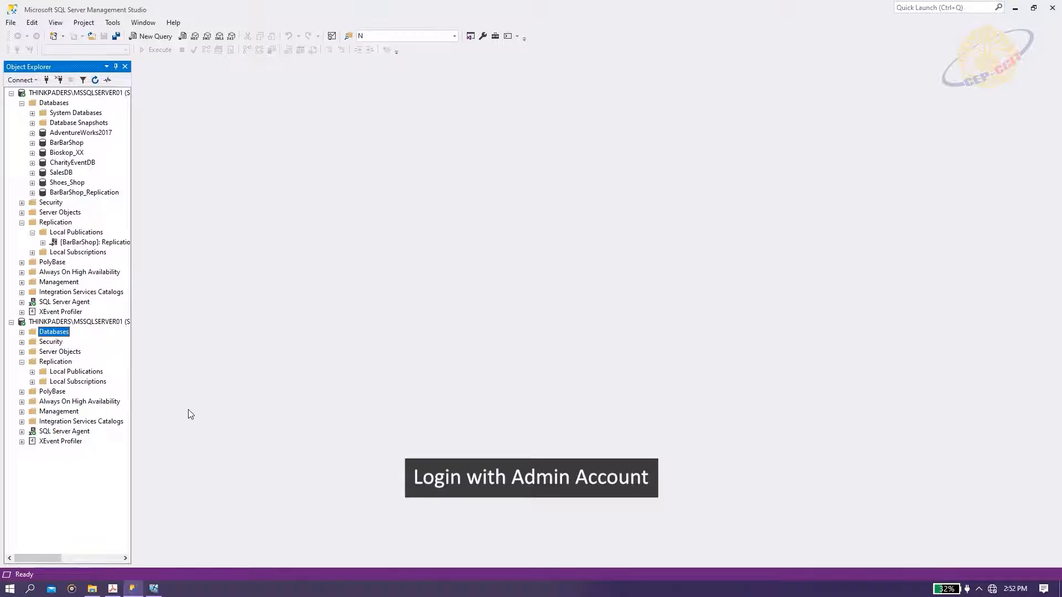
click(21, 332)
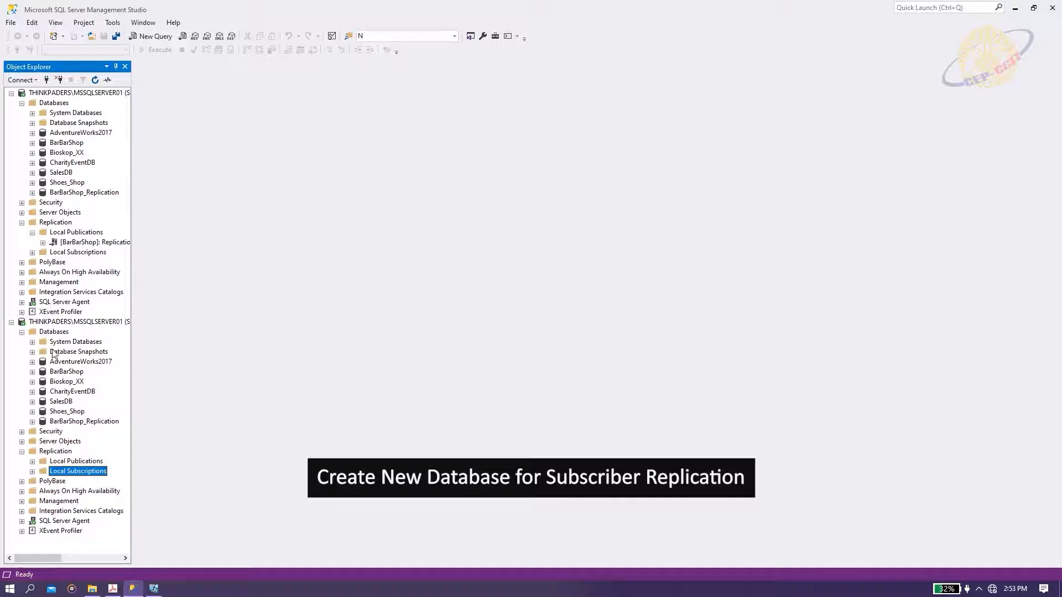
click(69, 422)
click(21, 333)
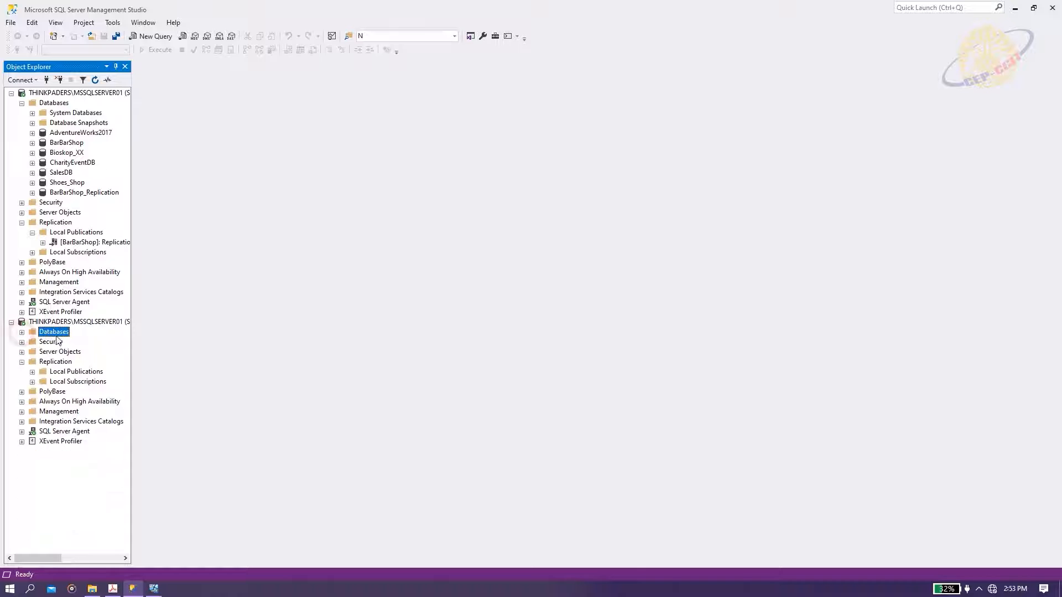
click(60, 383)
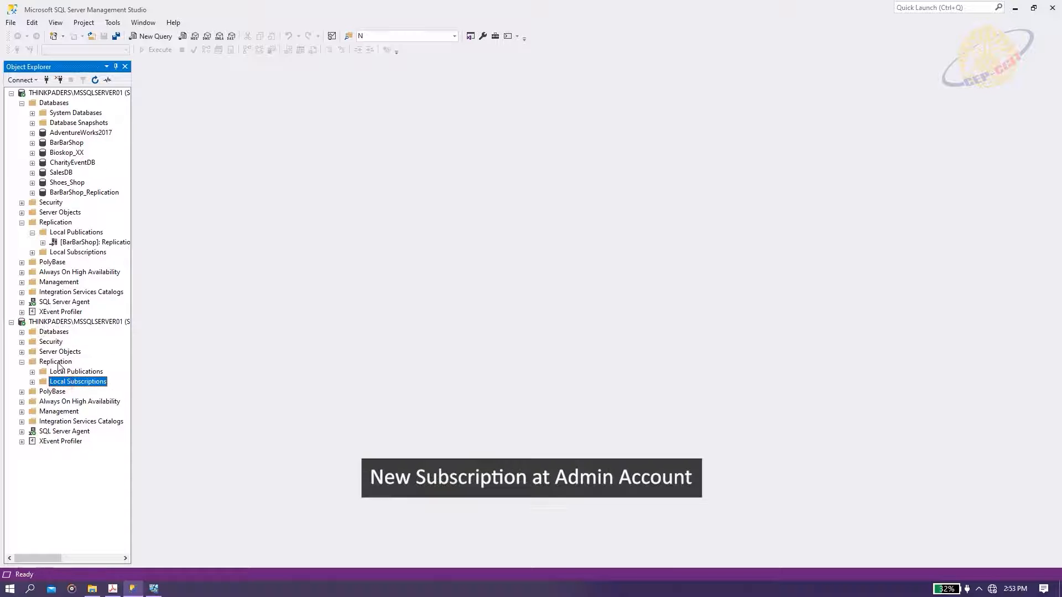
Start a new subscription to the BarBarShop Replication publication, running agents as pull subscriptions.
right_click(58, 383)
click(89, 386)
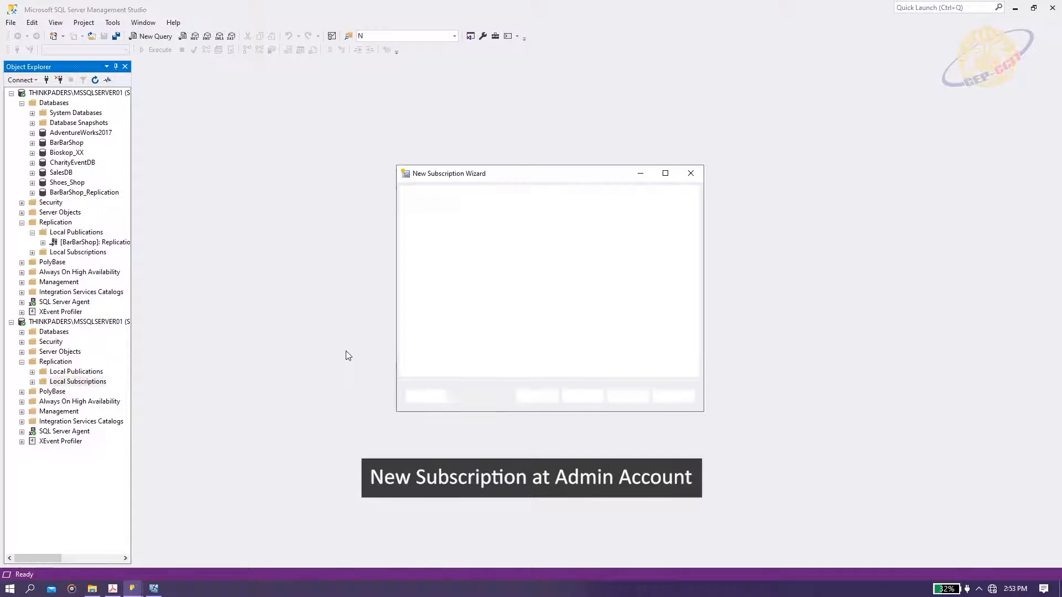
click(591, 396)
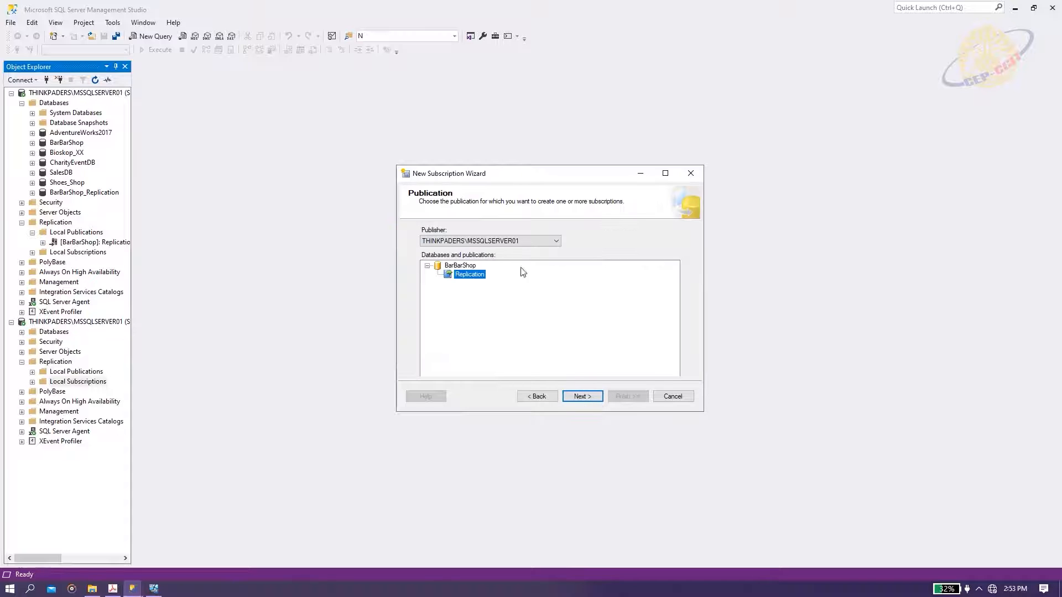
click(582, 396)
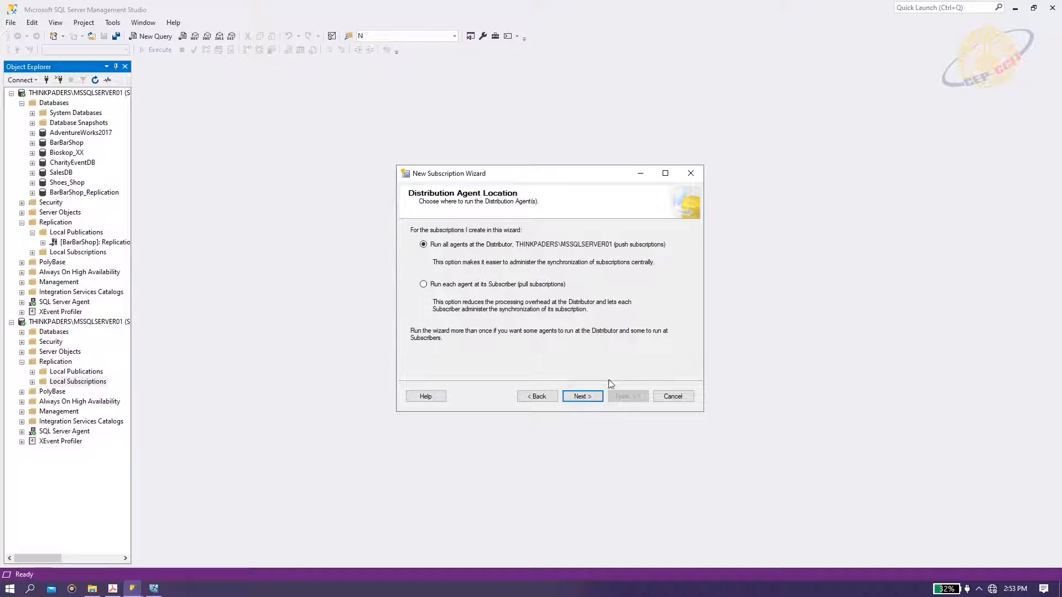
click(452, 285)
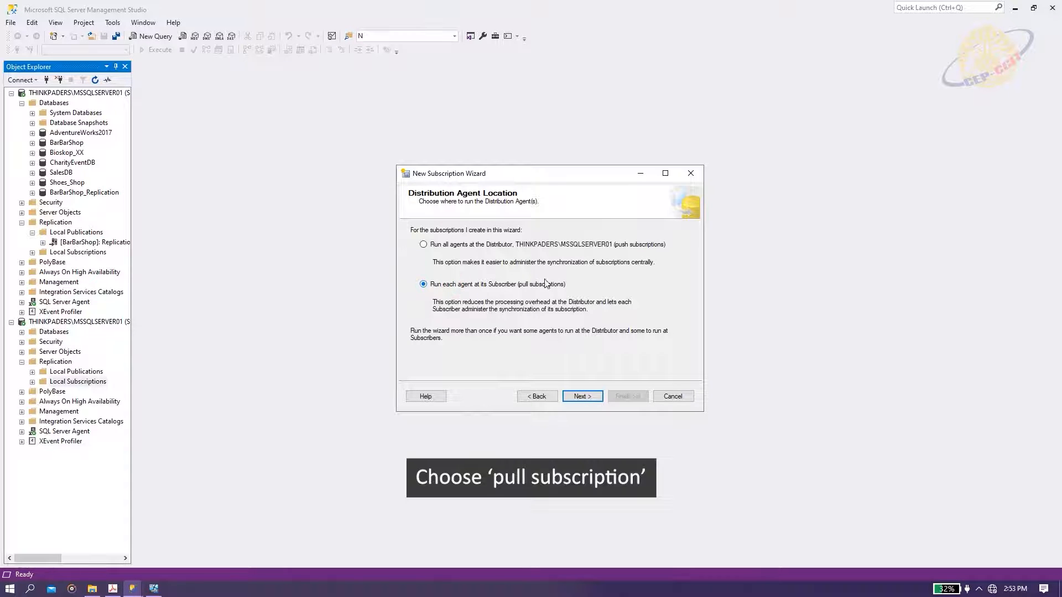
click(581, 396)
Add the server as subscriber with BarBarShop_Replication as its subscription database.
click(613, 253)
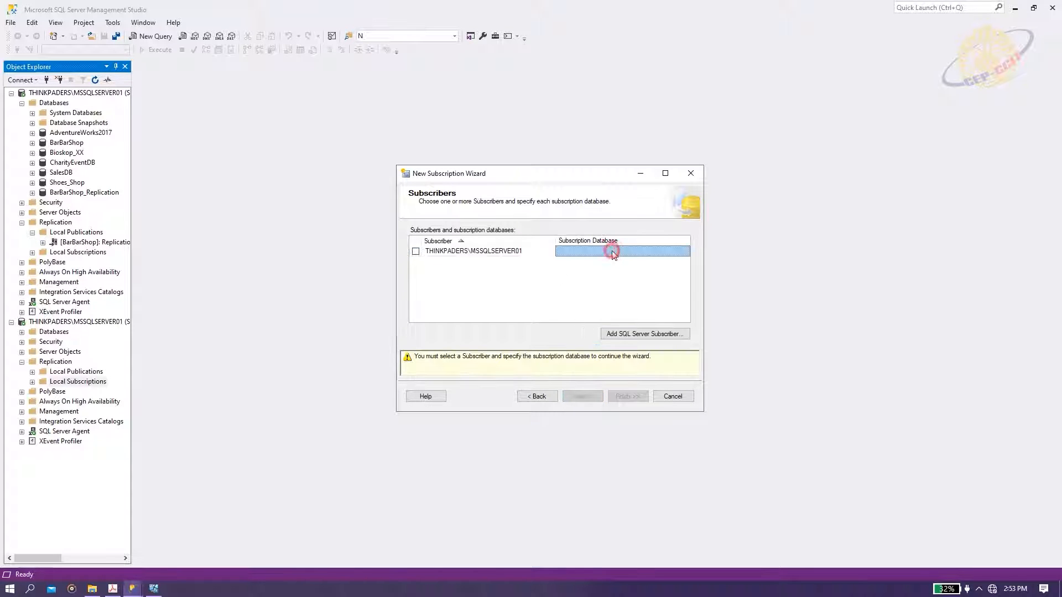
click(415, 252)
click(602, 253)
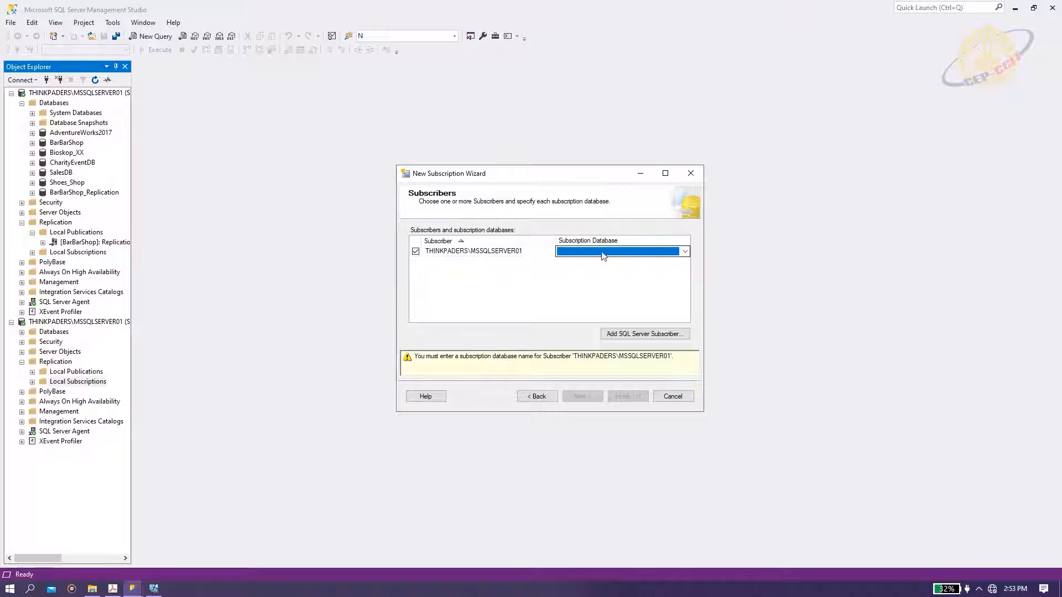
click(684, 253)
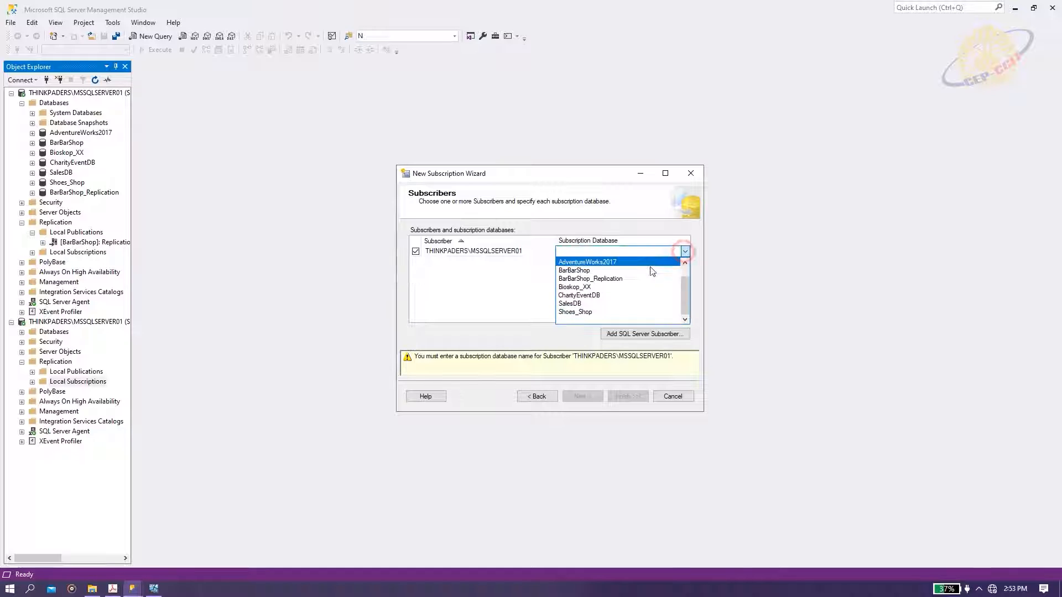
click(593, 281)
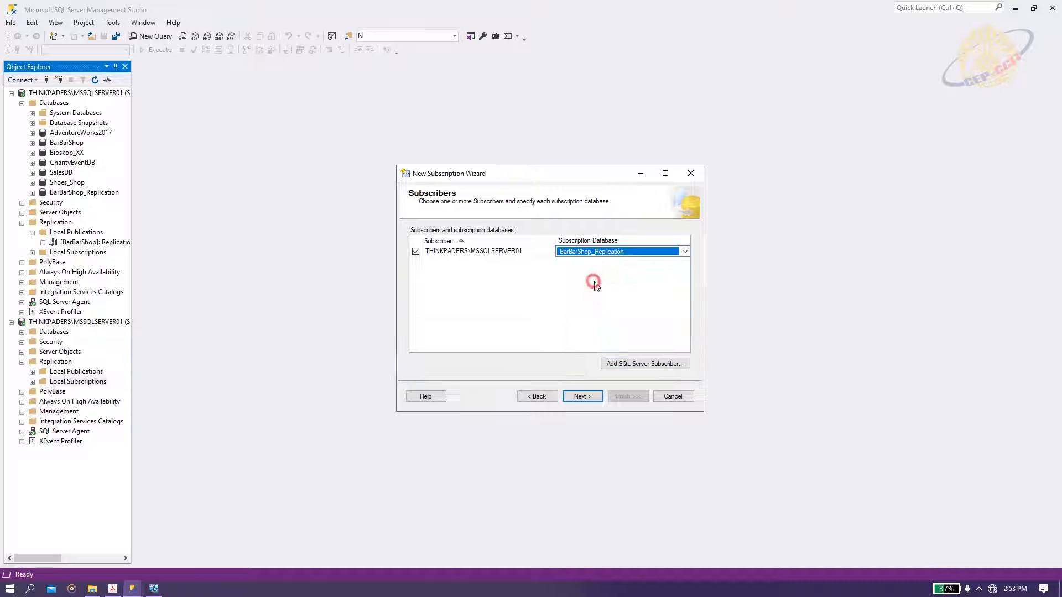
click(581, 398)
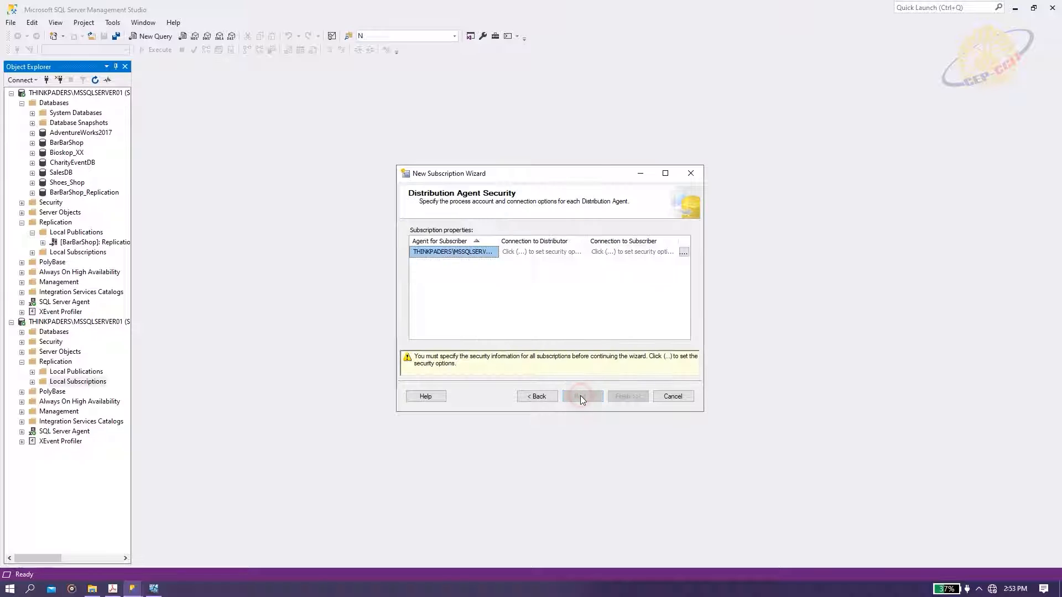
Set Distribution Agent credentials, keep continuous schedule and immediate initialization, then create the subscription.
click(684, 253)
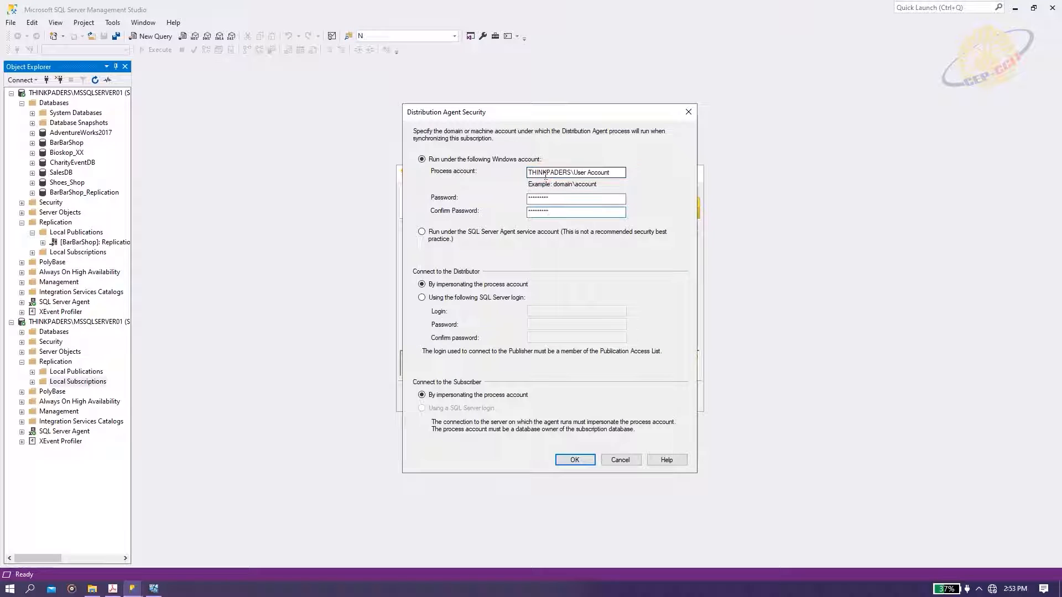
click(581, 459)
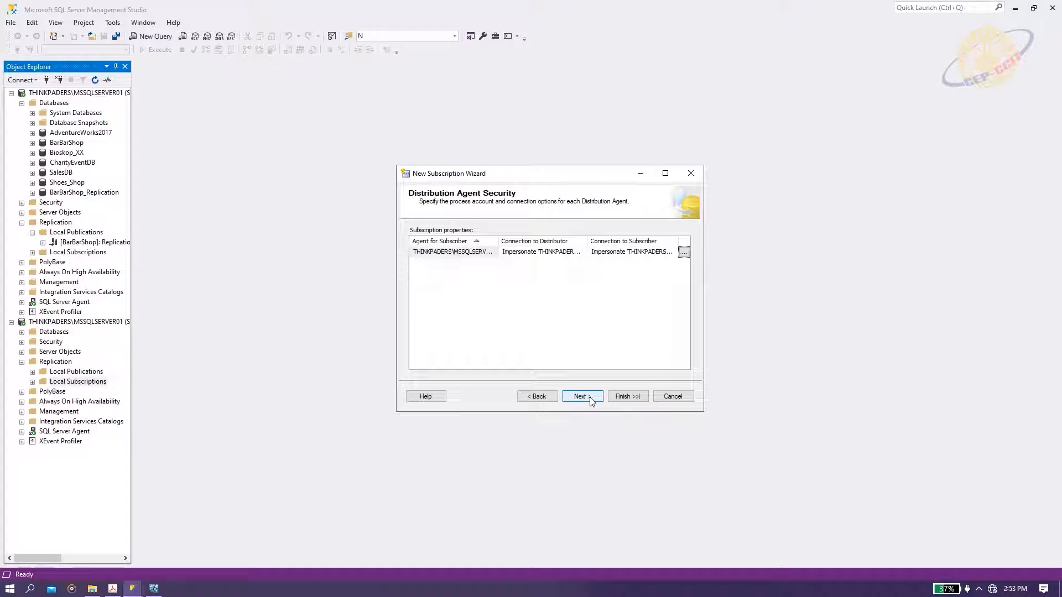
click(590, 401)
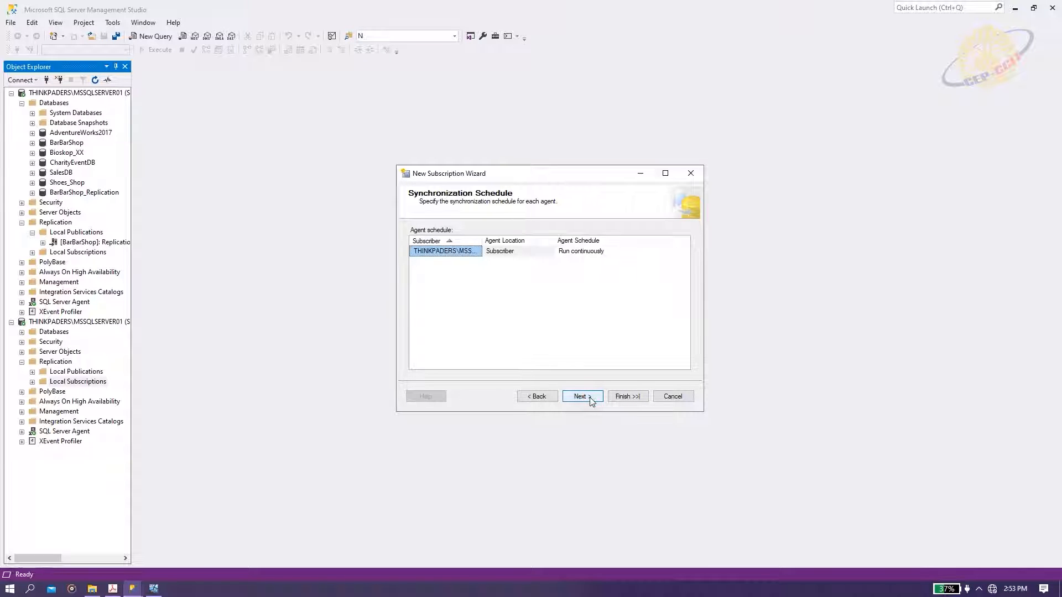
click(581, 397)
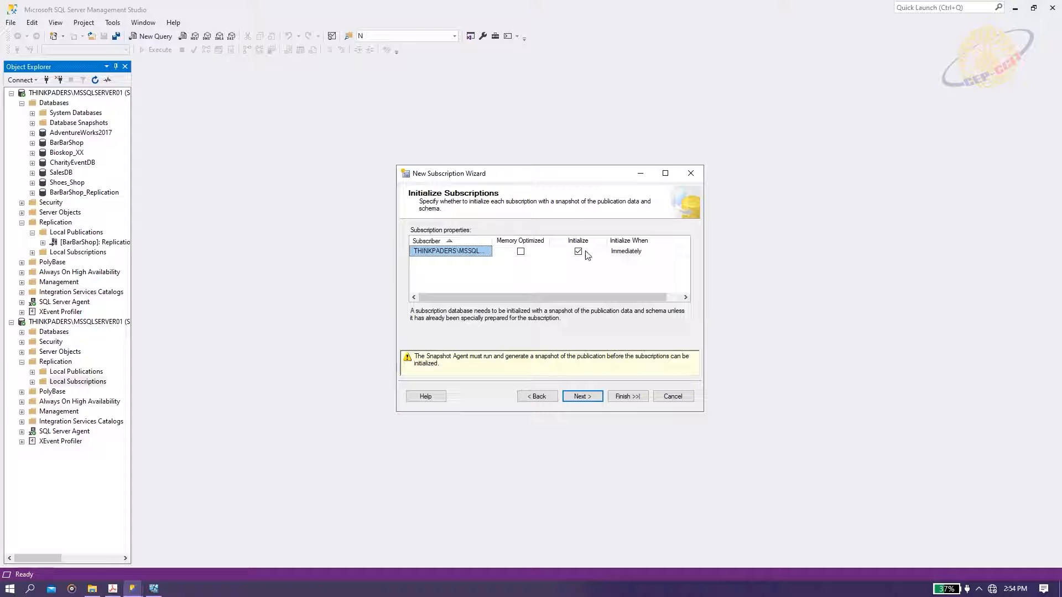
click(581, 397)
click(590, 397)
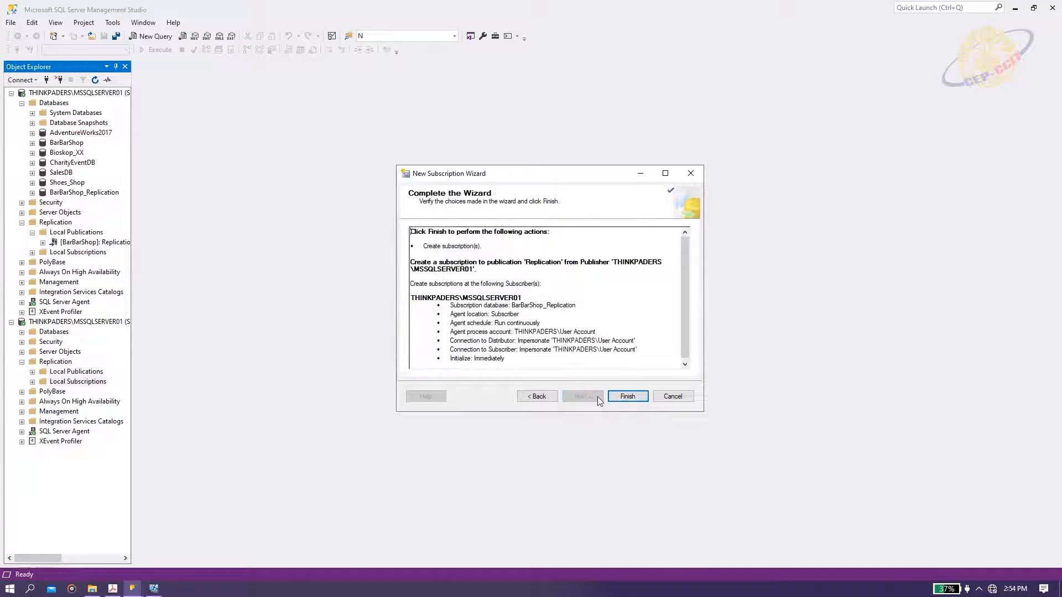
click(620, 397)
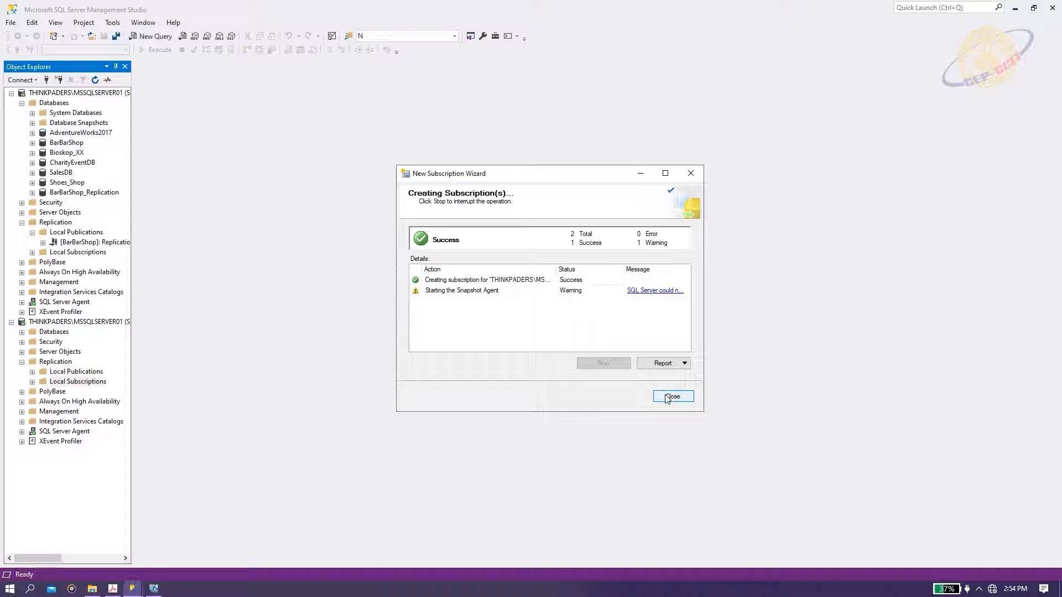
click(666, 397)
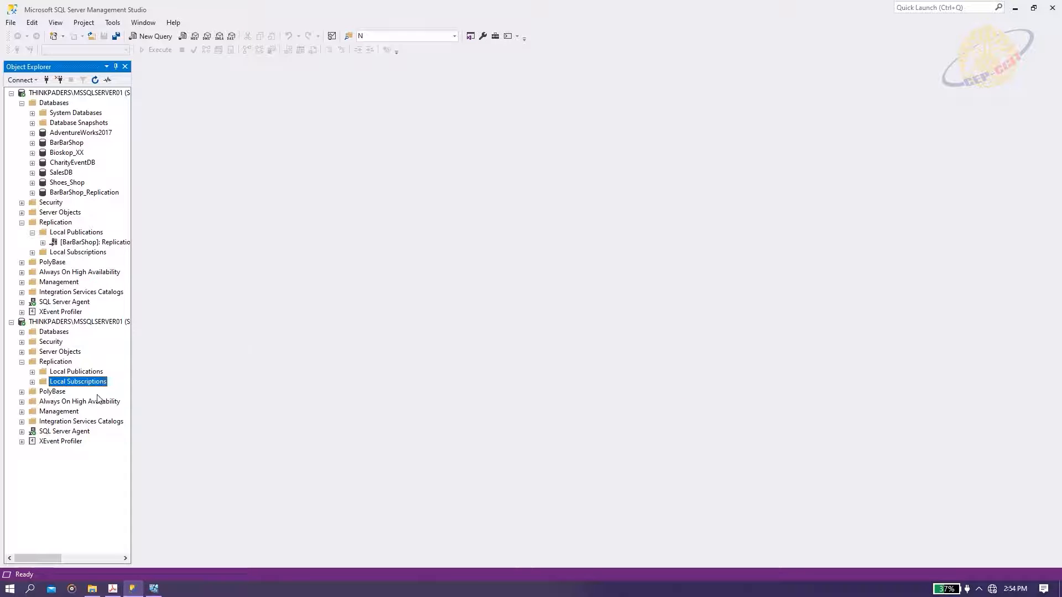
Confirm the new subscription under Local Subscriptions, then list BarBarShop's tables and bring up Customer.Customer_Table's actions.
click(32, 382)
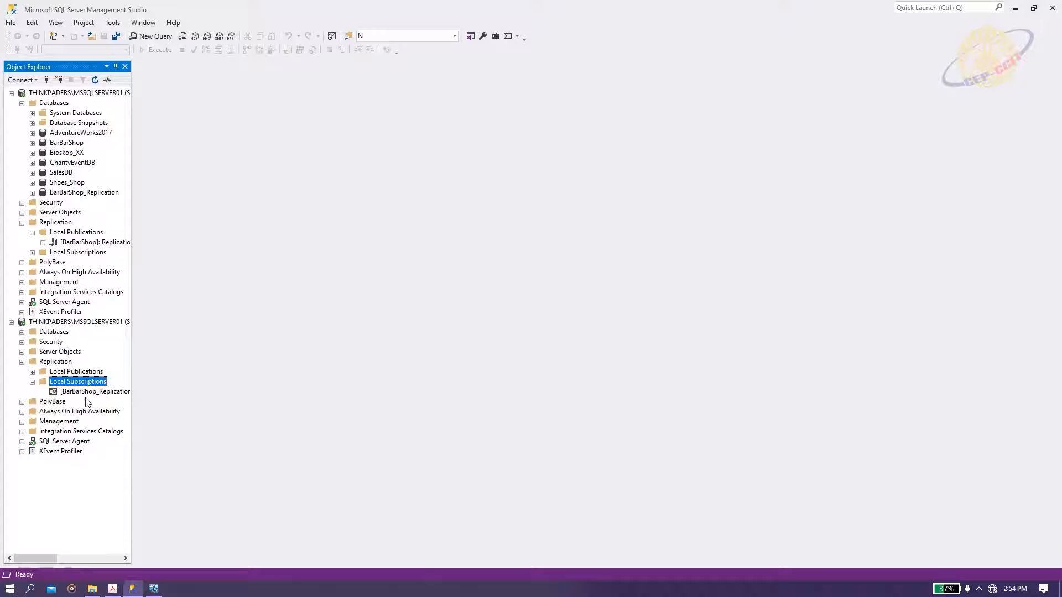
mouse_move(82, 394)
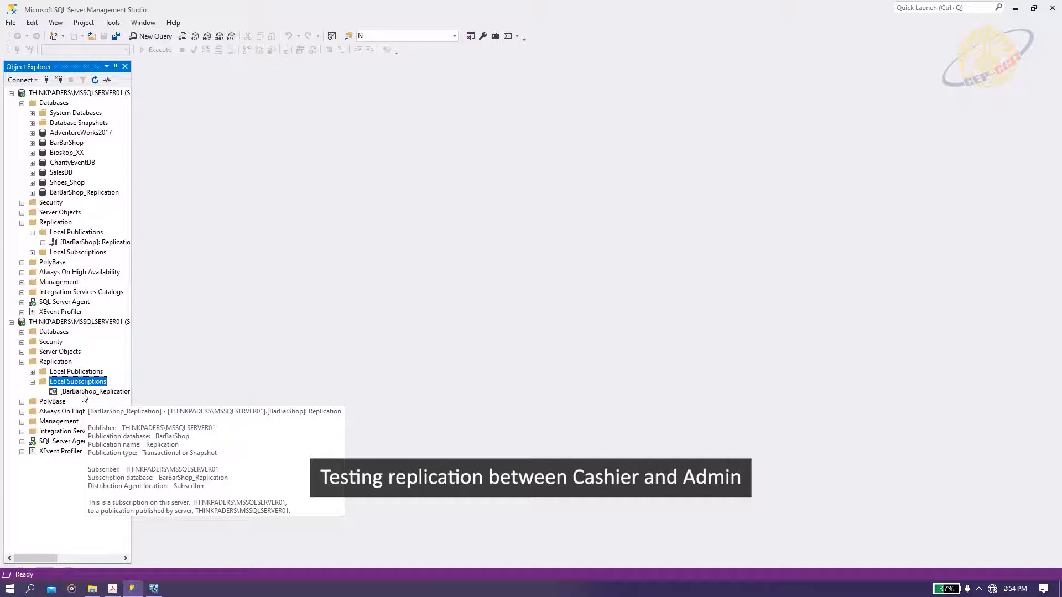
click(21, 332)
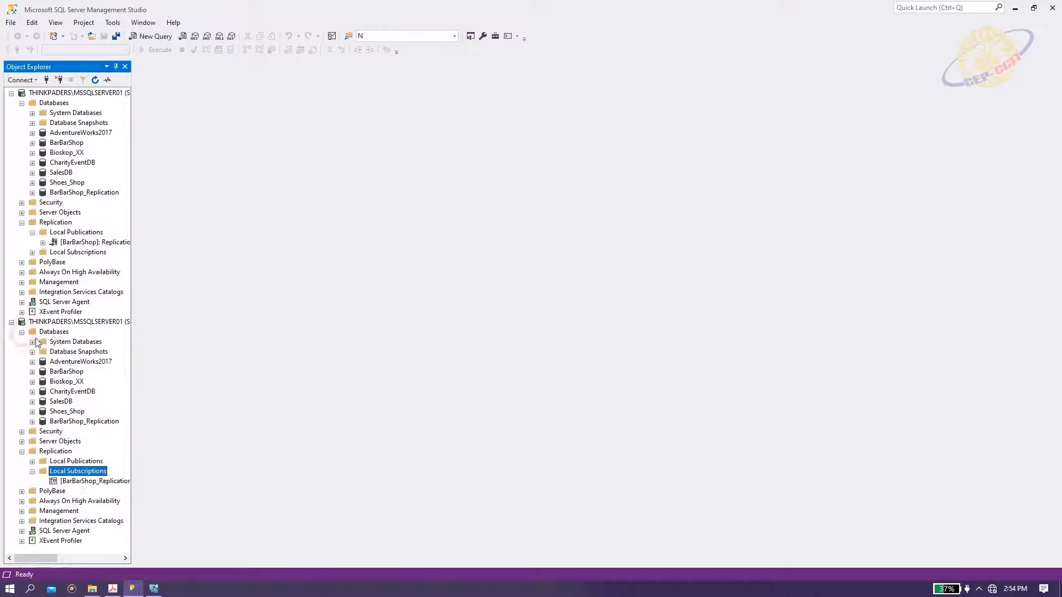
click(61, 372)
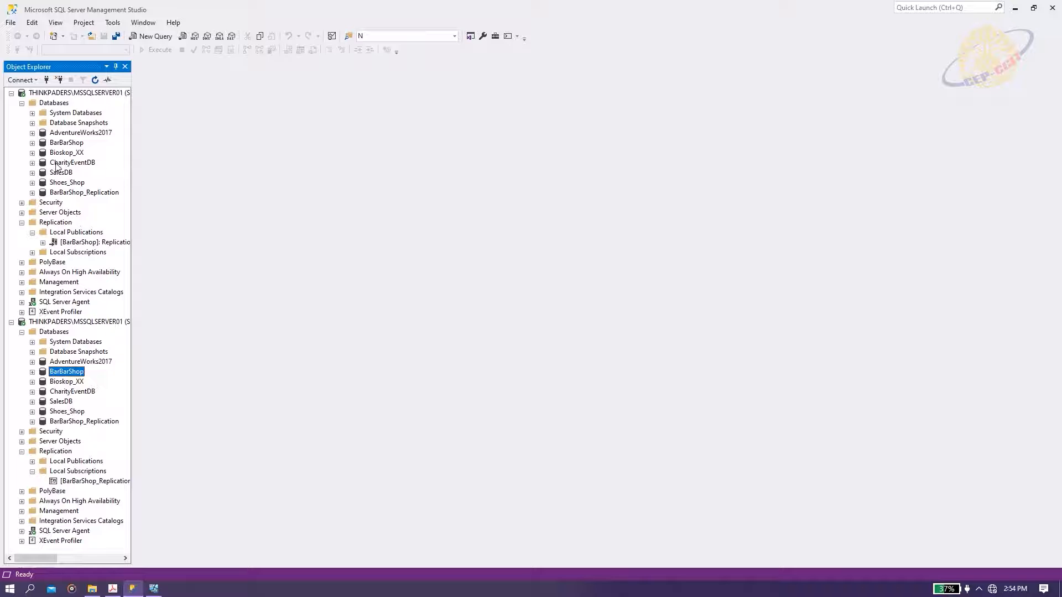
click(32, 143)
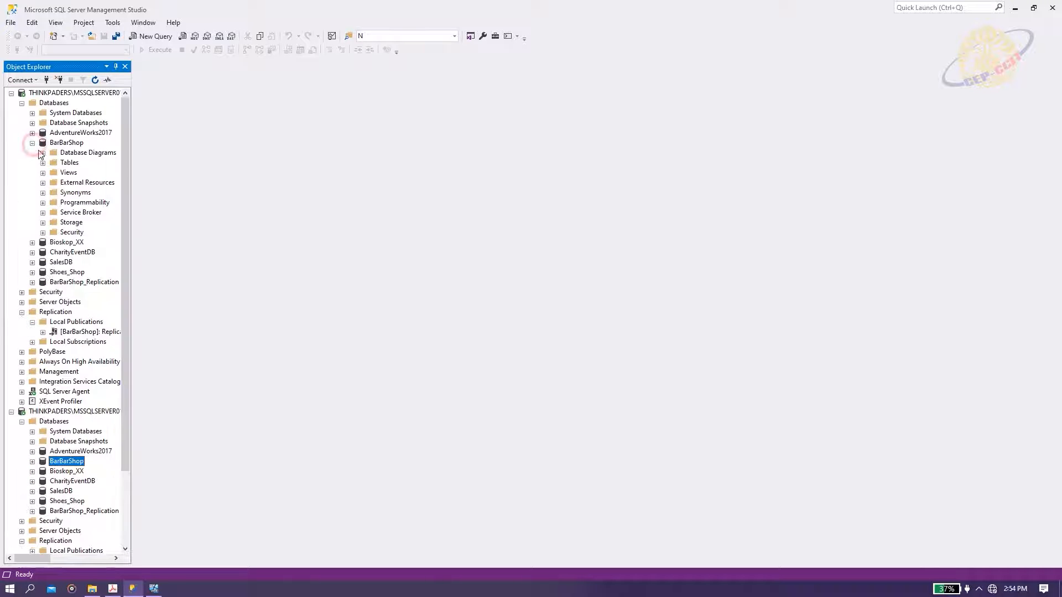
click(42, 163)
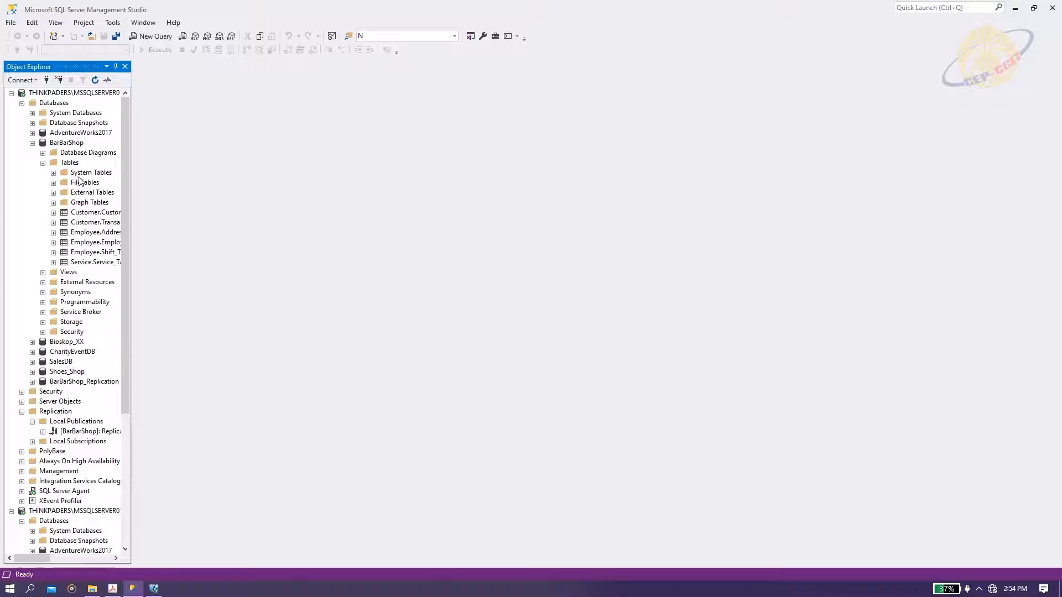
right_click(97, 212)
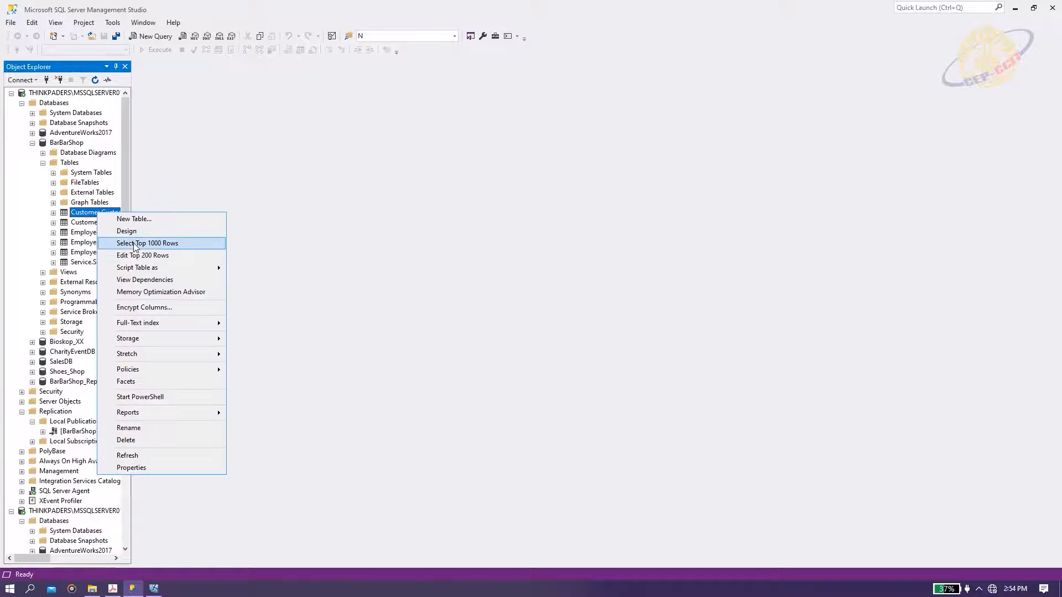
Select Top 1000 Rows from Customer_Table under both the Cashier and Windows connections.
click(135, 244)
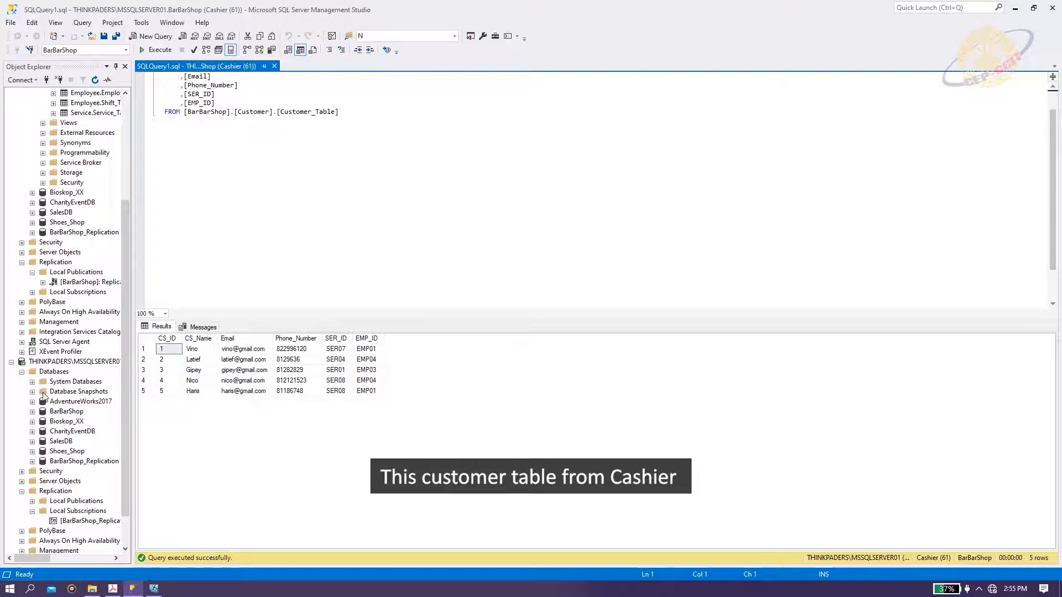
click(32, 412)
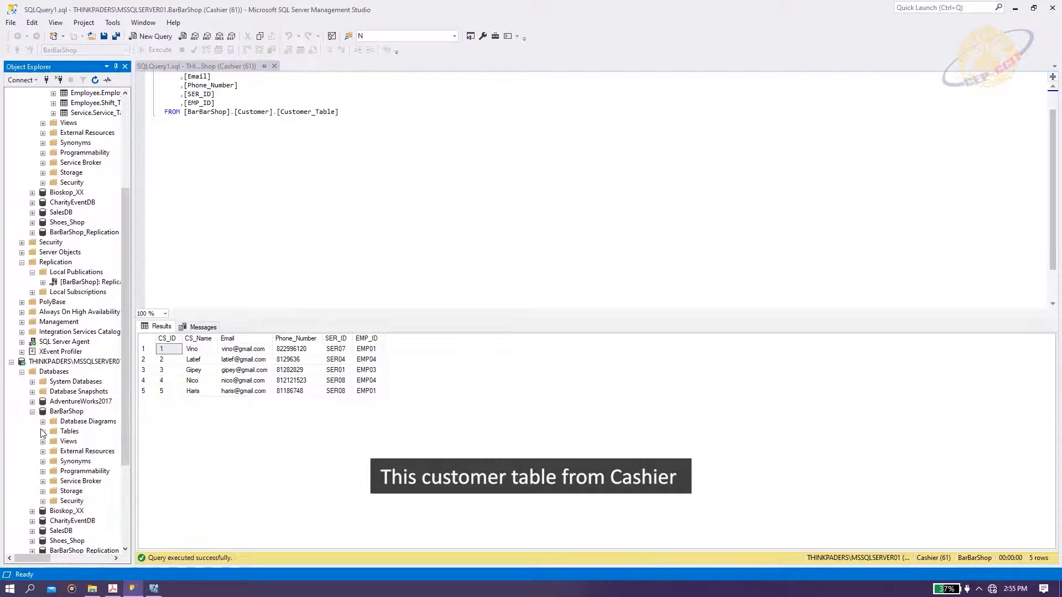
click(42, 432)
right_click(84, 487)
click(124, 354)
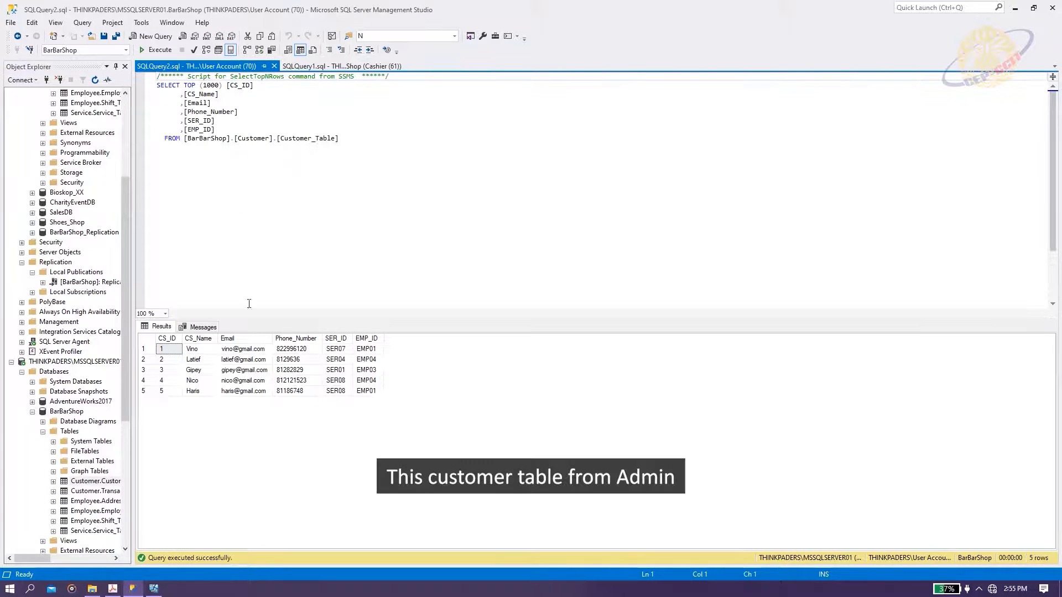
Compare the Cashier and Windows query results, each showing the same 5 rows.
click(315, 68)
click(241, 64)
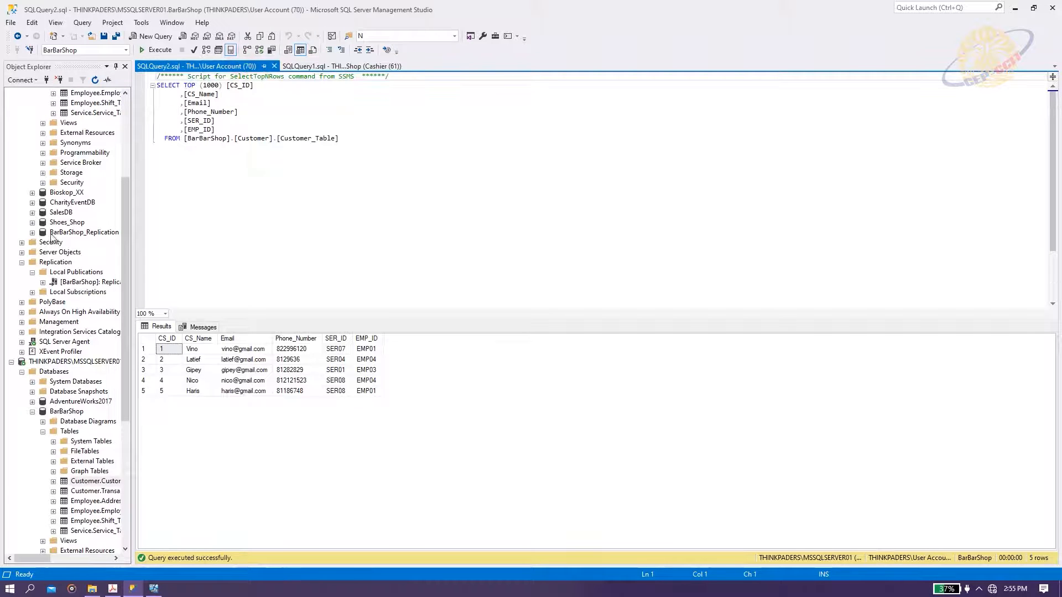
scroll(101, 160, down, 7)
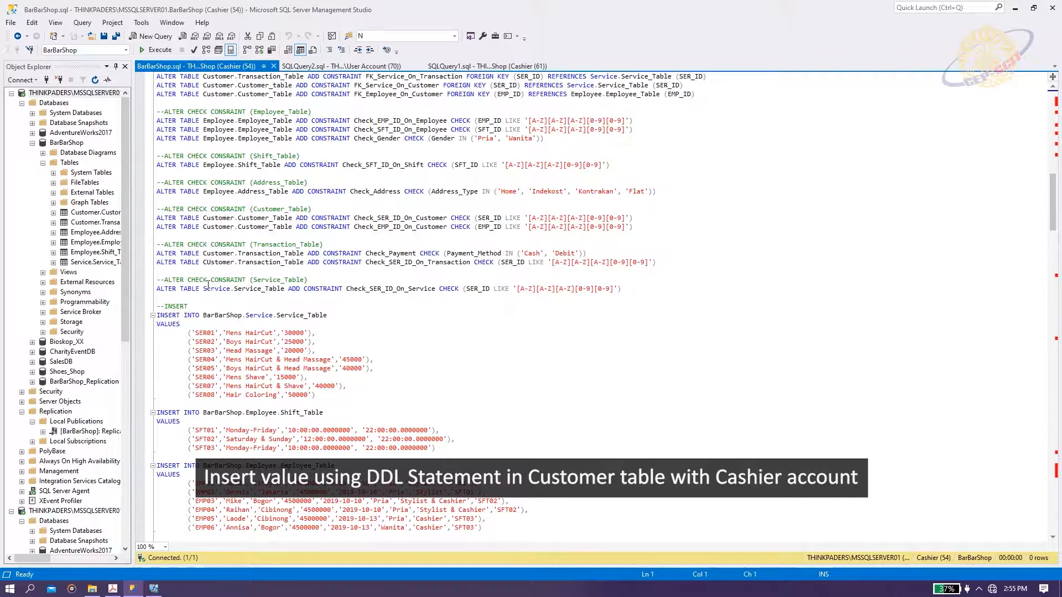
Run the selected INSERT for customer 6 into Customer_Table as Cashier, getting 1 row affected.
scroll(237, 324, down, 4)
drag(170, 334, 157, 332)
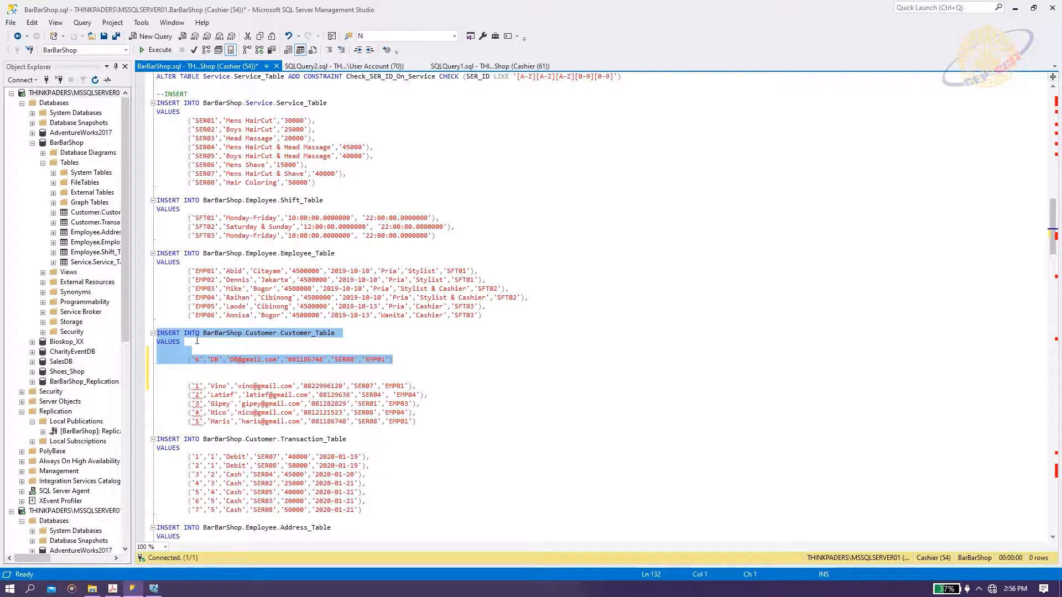
key(F5)
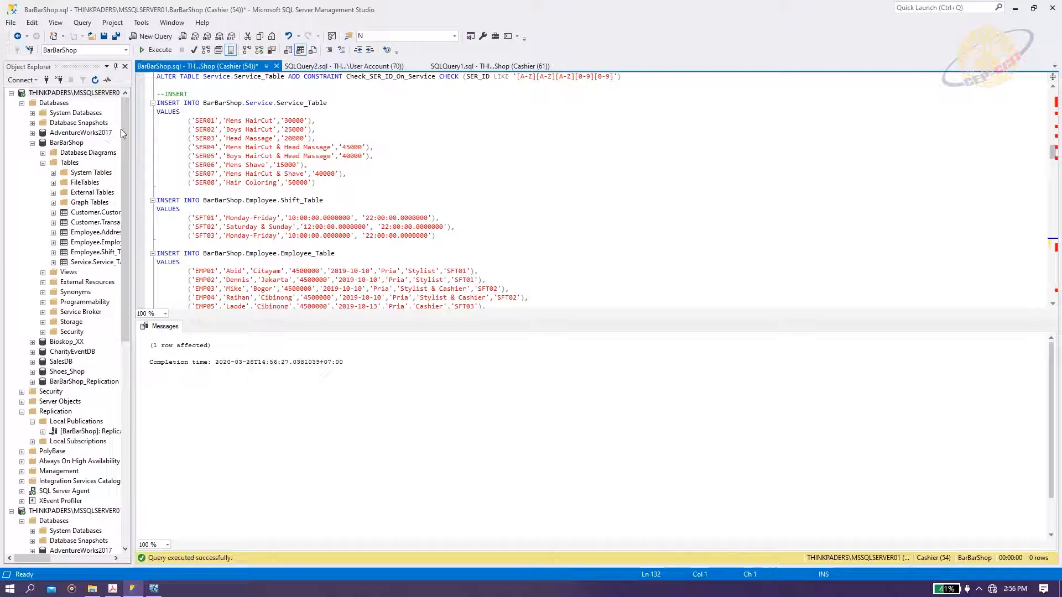
drag(124, 130, 121, 228)
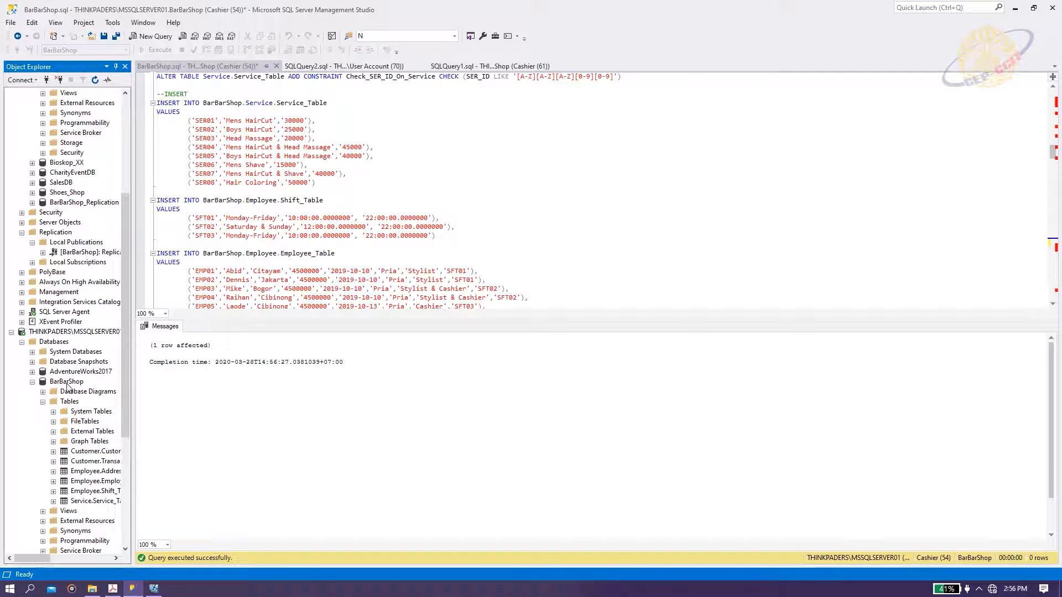
scroll(68, 388, down, 1)
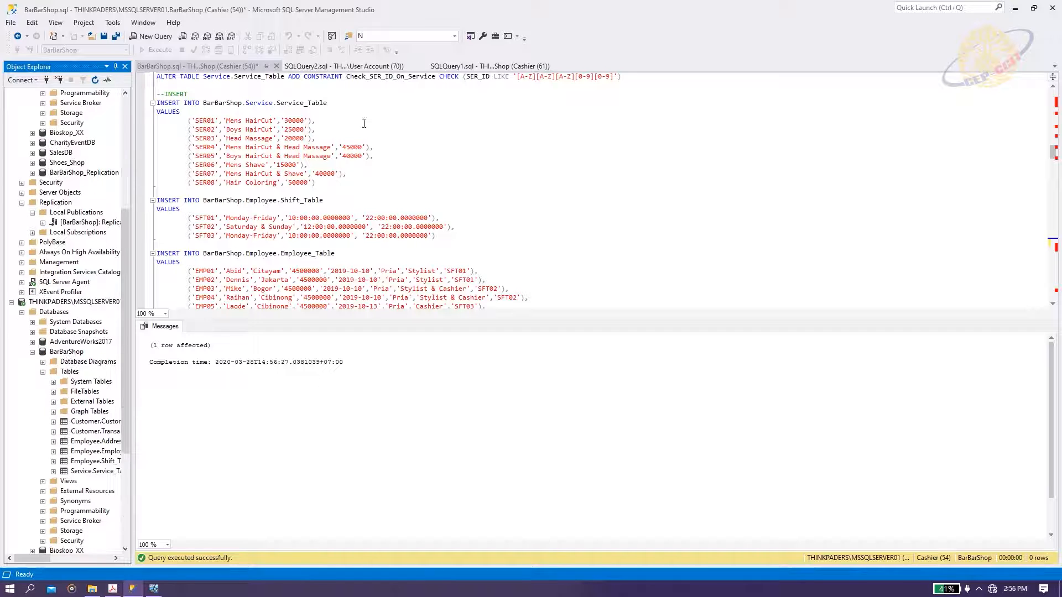
Re-run the Customer_Table SELECT in both the Cashier and admin tabs, each now returning 6 rows.
click(356, 66)
click(465, 66)
key(F5)
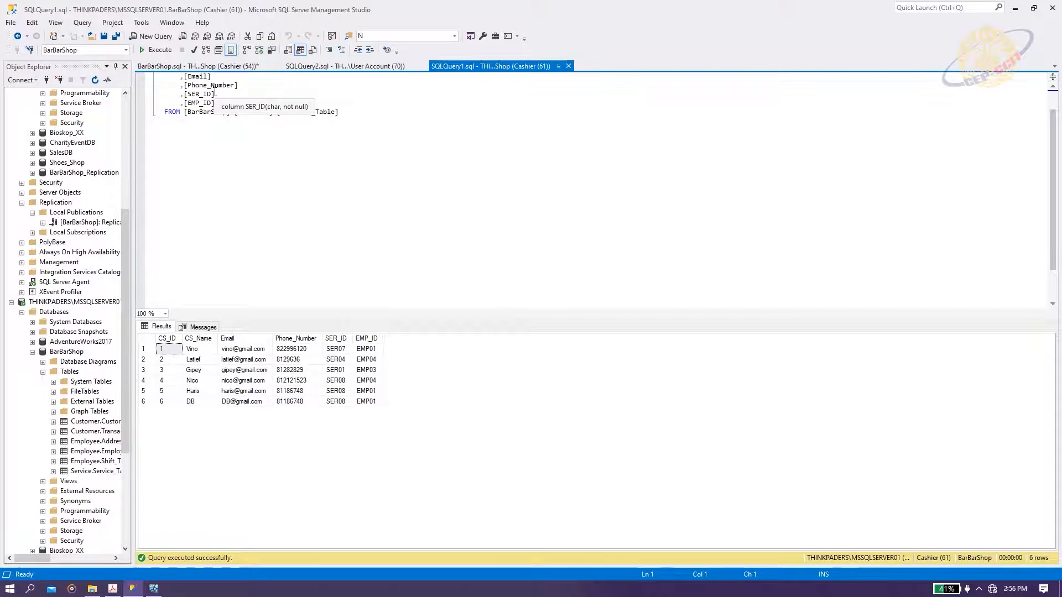
click(368, 69)
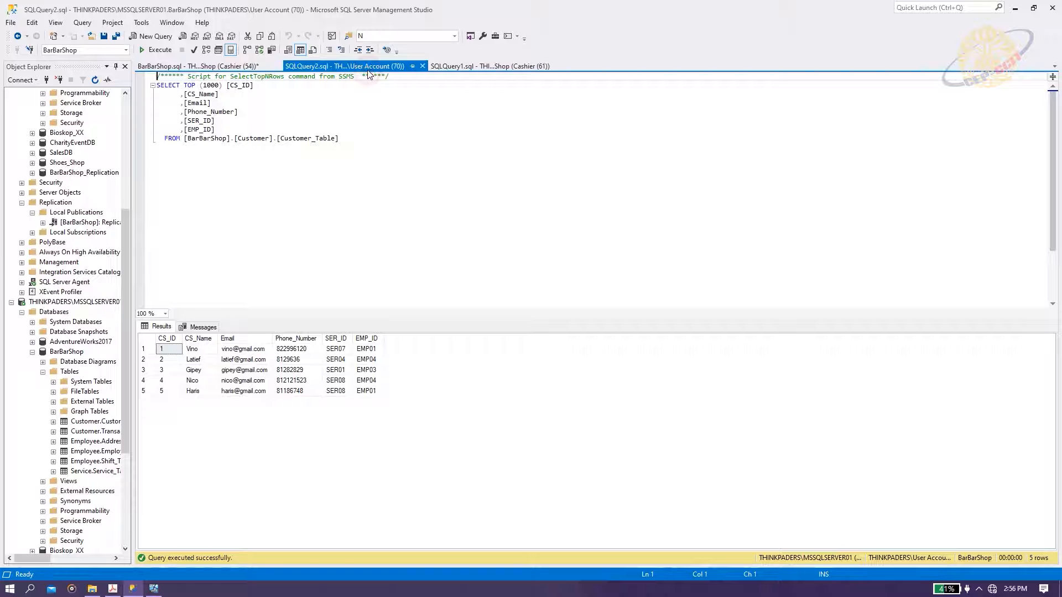
key(F5)
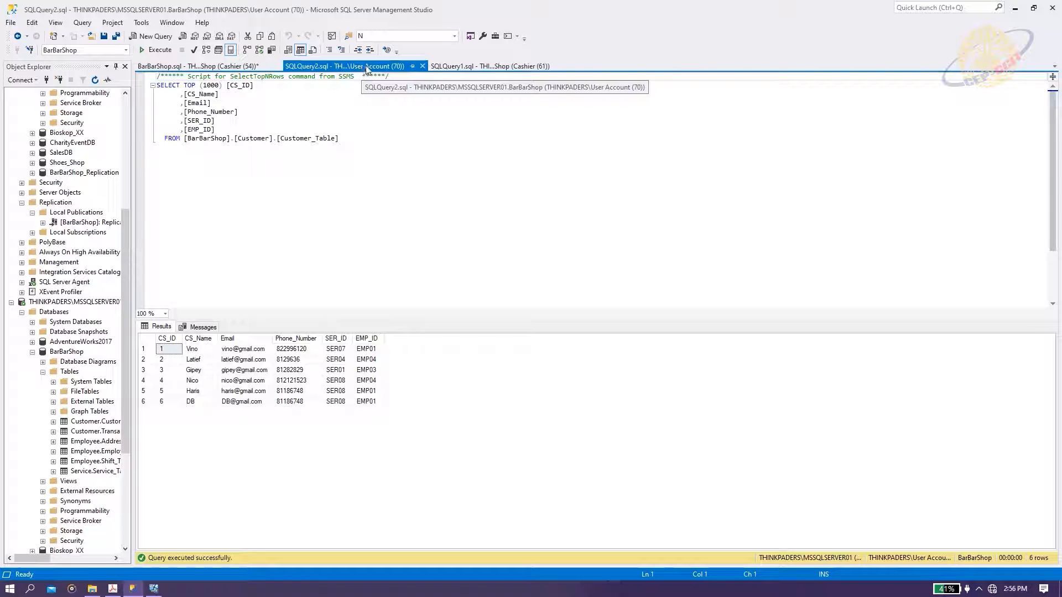
click(476, 67)
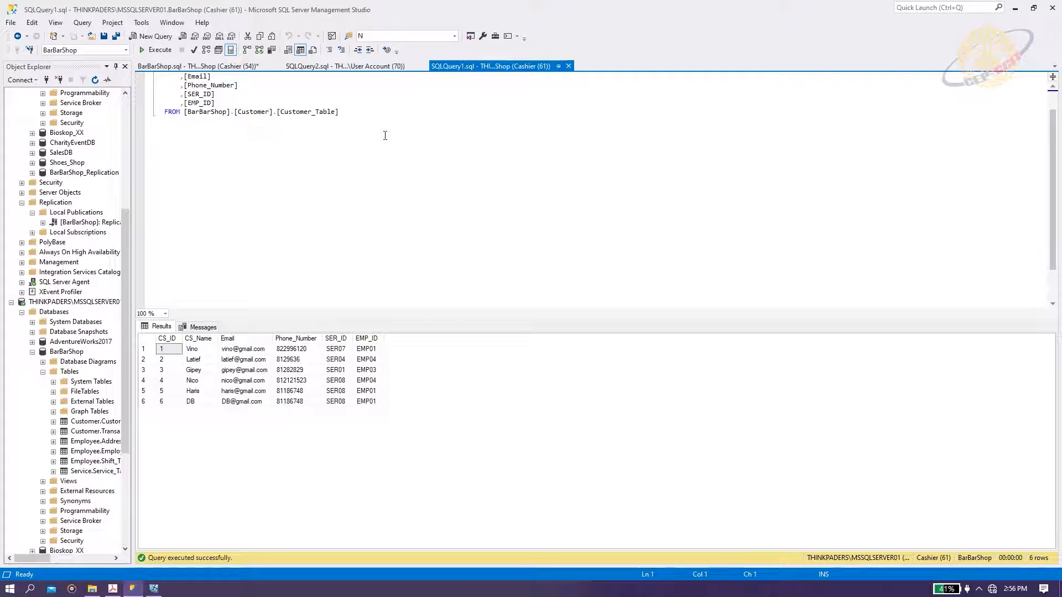
scroll(69, 320, up, 5)
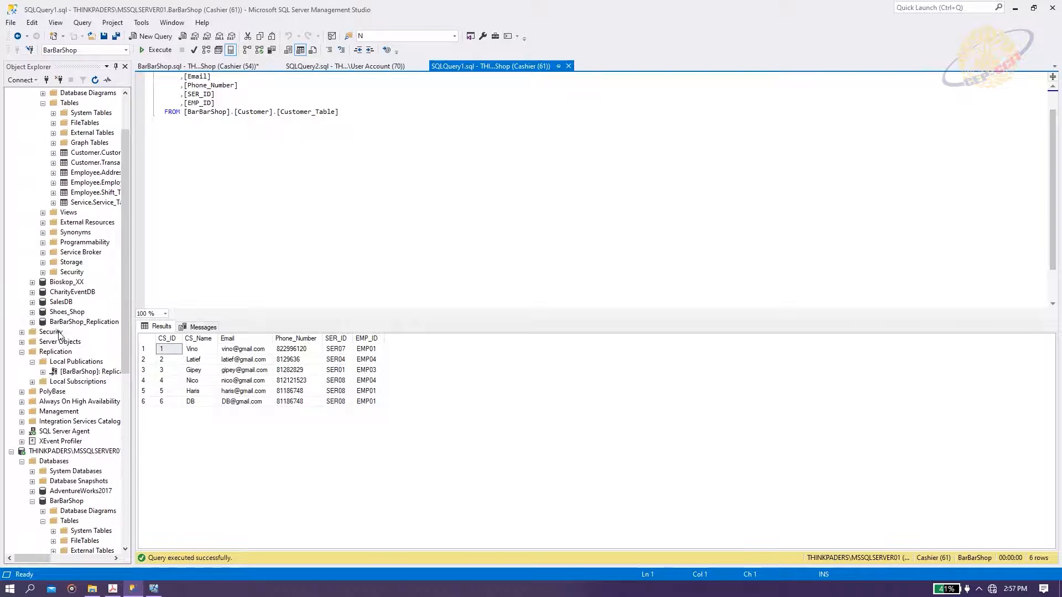
scroll(62, 332, up, 2)
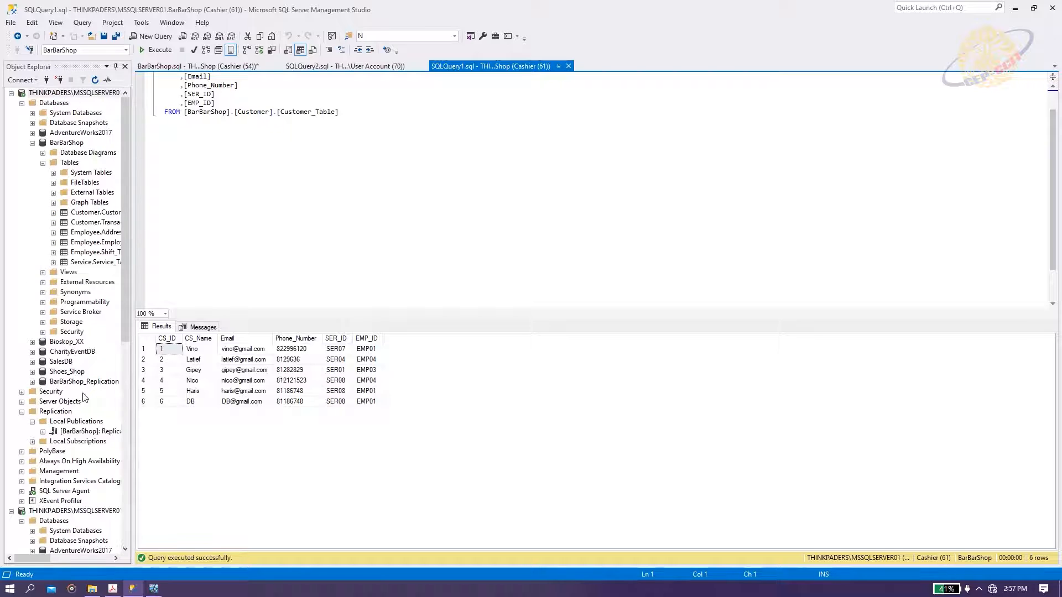
Launch Replication Monitor and select [BarBarShop]: Replication to view its subscriptions.
right_click(59, 415)
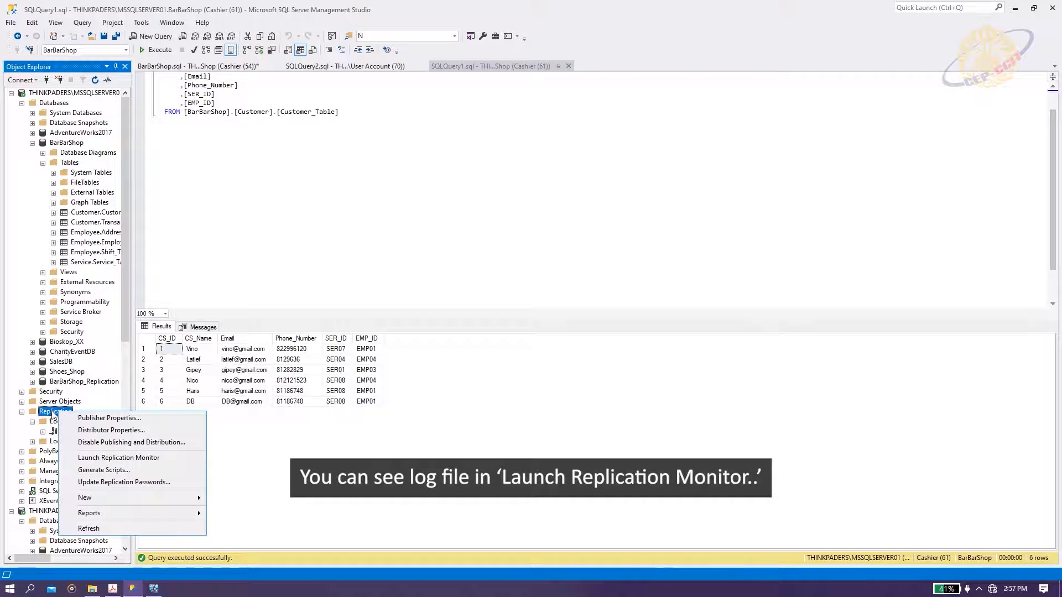
click(115, 457)
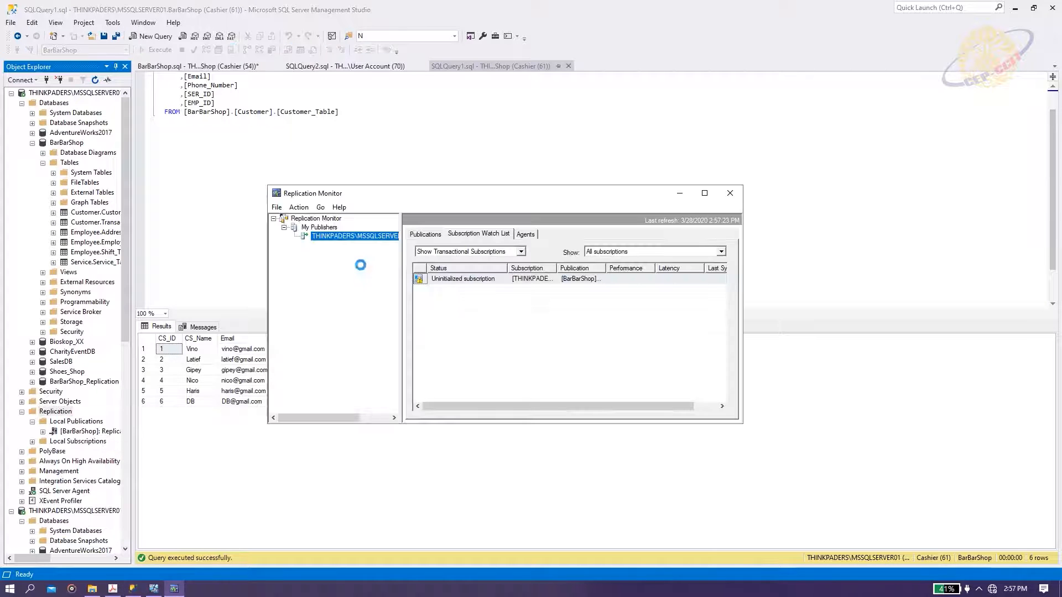
click(380, 245)
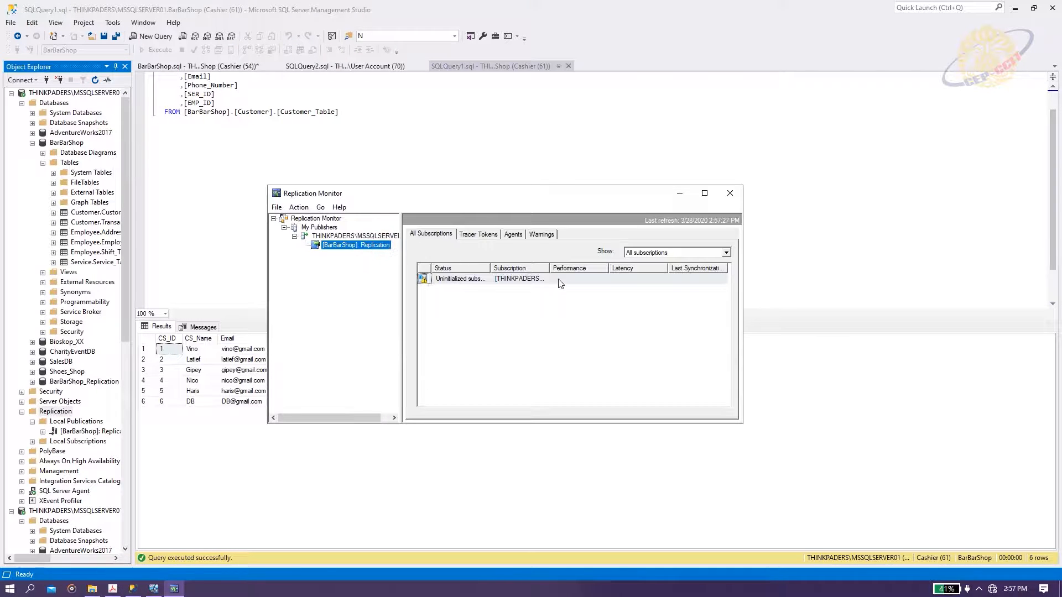
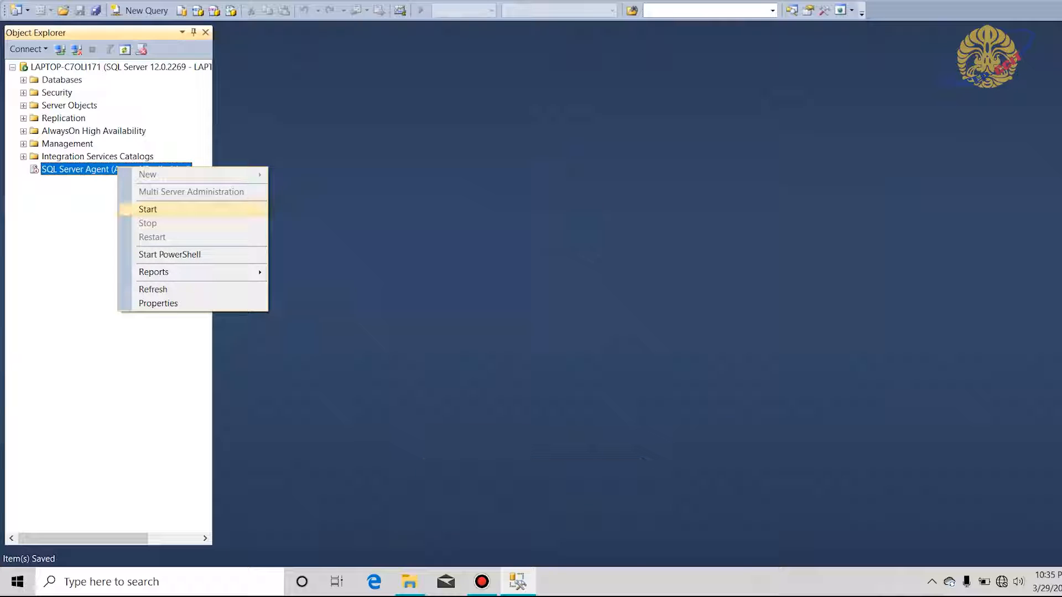
Start SQL Server Agent and create the maintenance plan 'Backup BarbarShop' under Management.
click(148, 209)
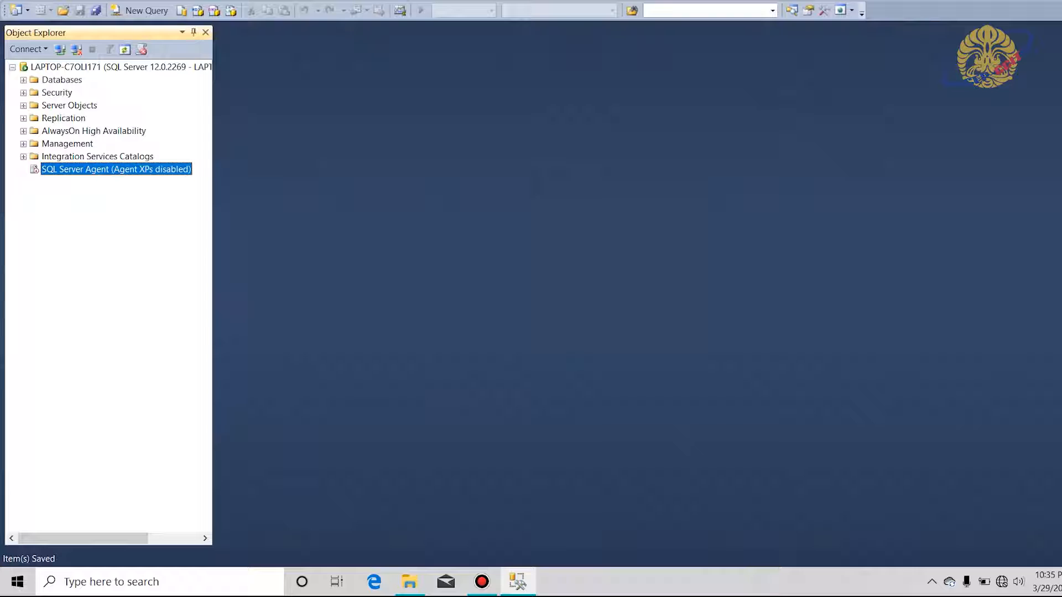
click(24, 143)
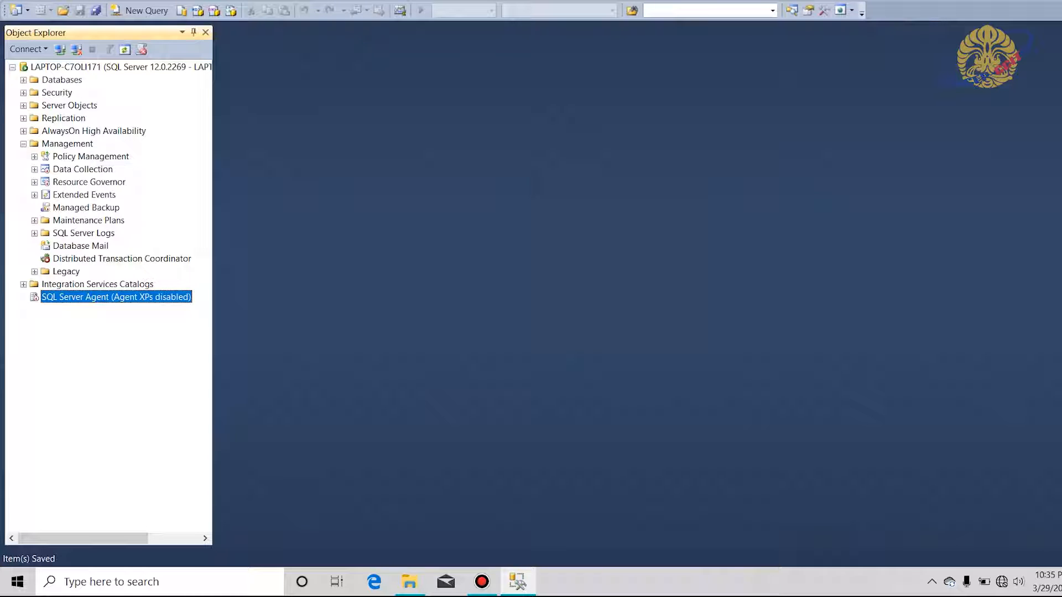
right_click(80, 221)
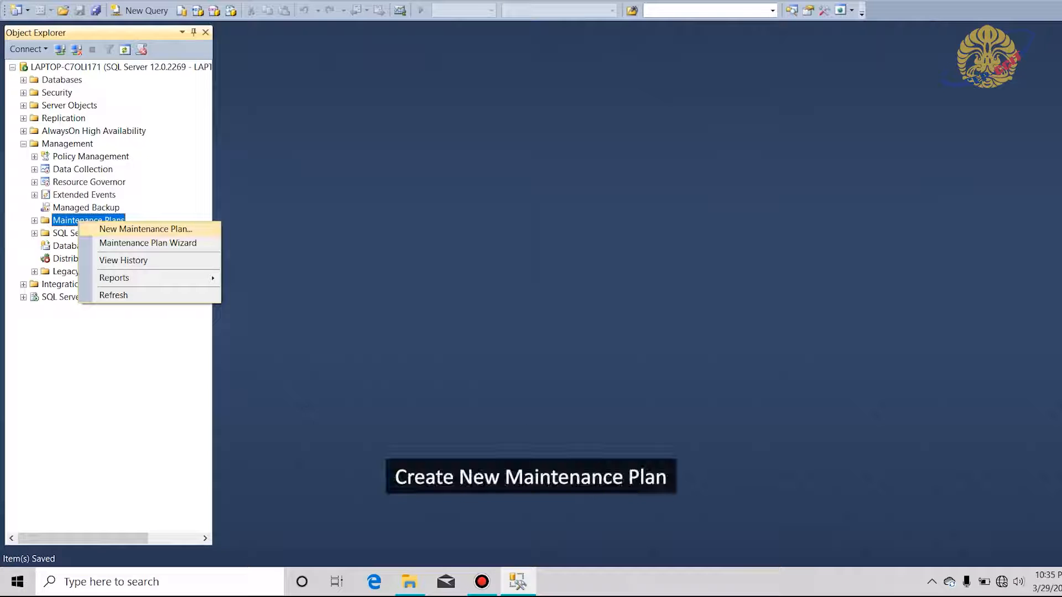
key(Return)
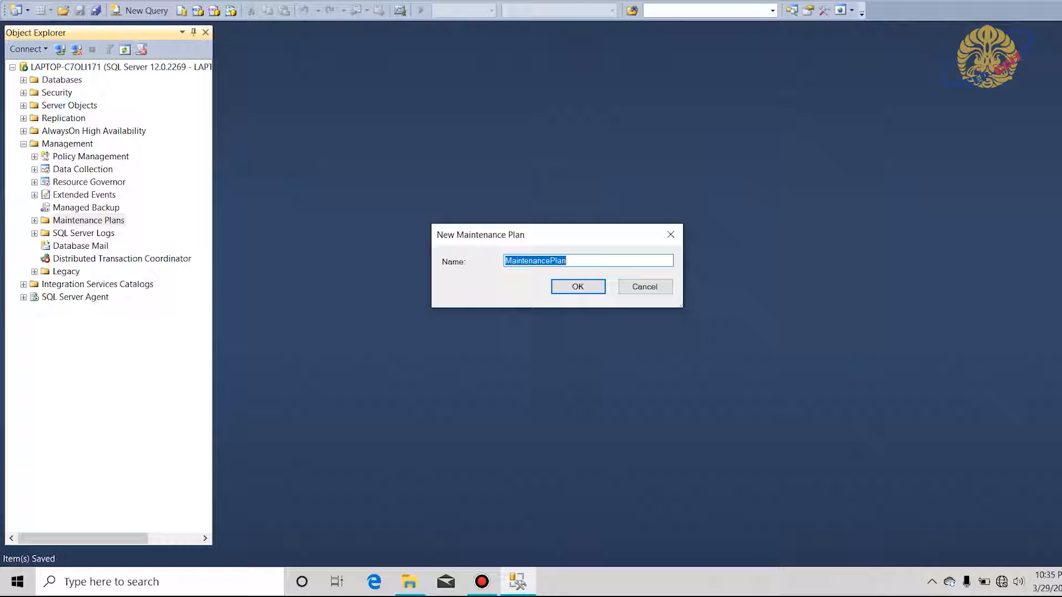
text(Backup BarbarShop)
key(Return)
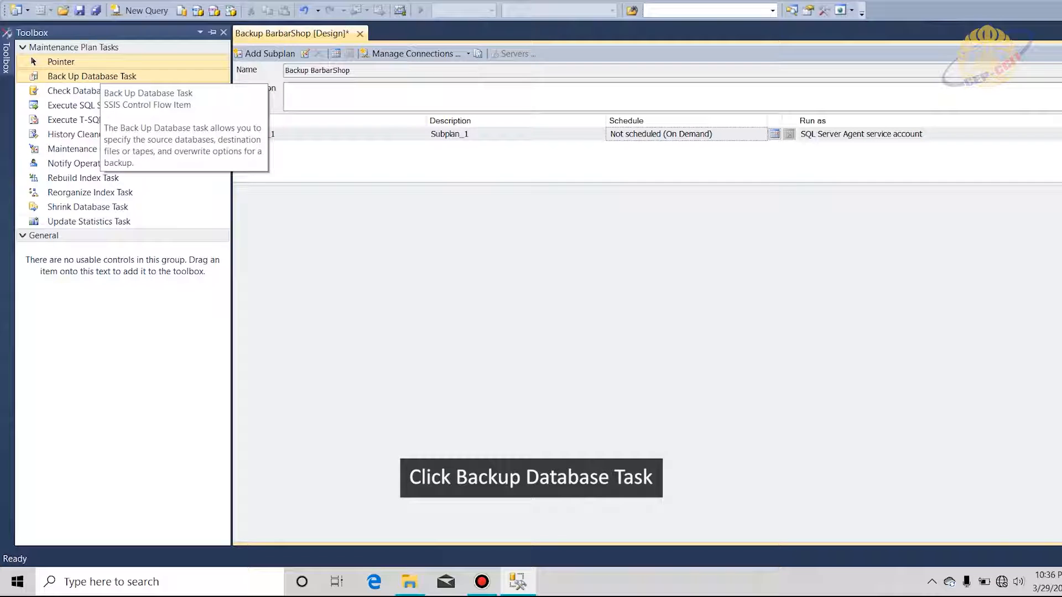
Add a Back Up Database Task doing a full backup of BarBarShop to disk as .bak files.
double_click(92, 76)
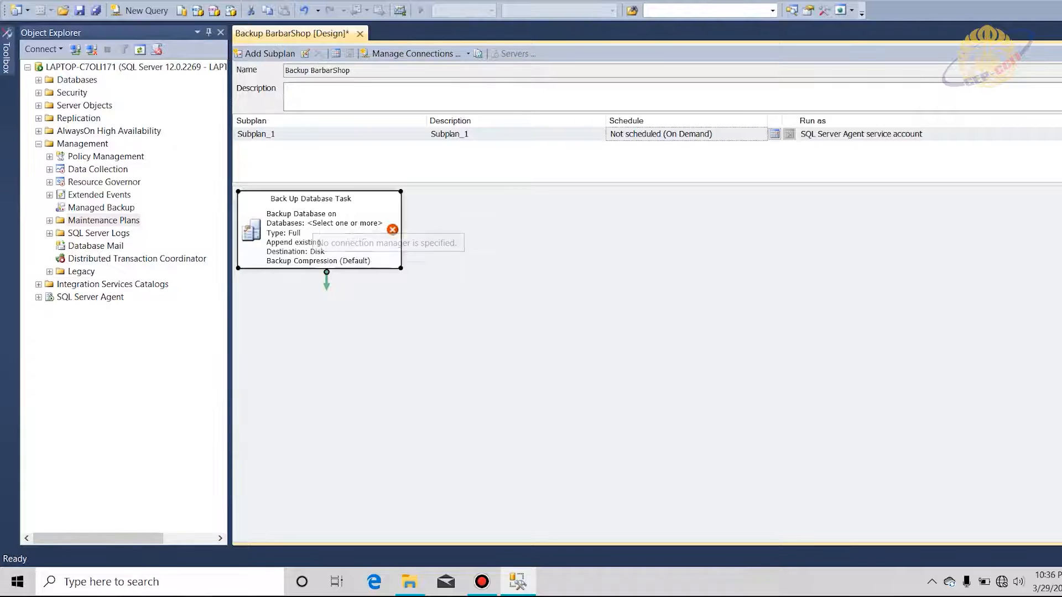
right_click(321, 227)
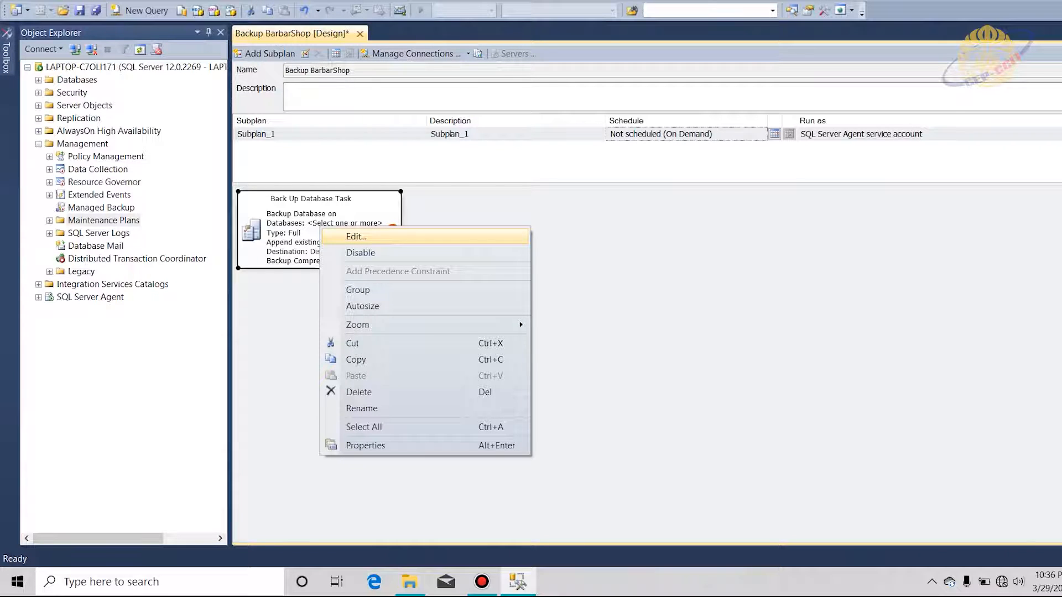
click(356, 237)
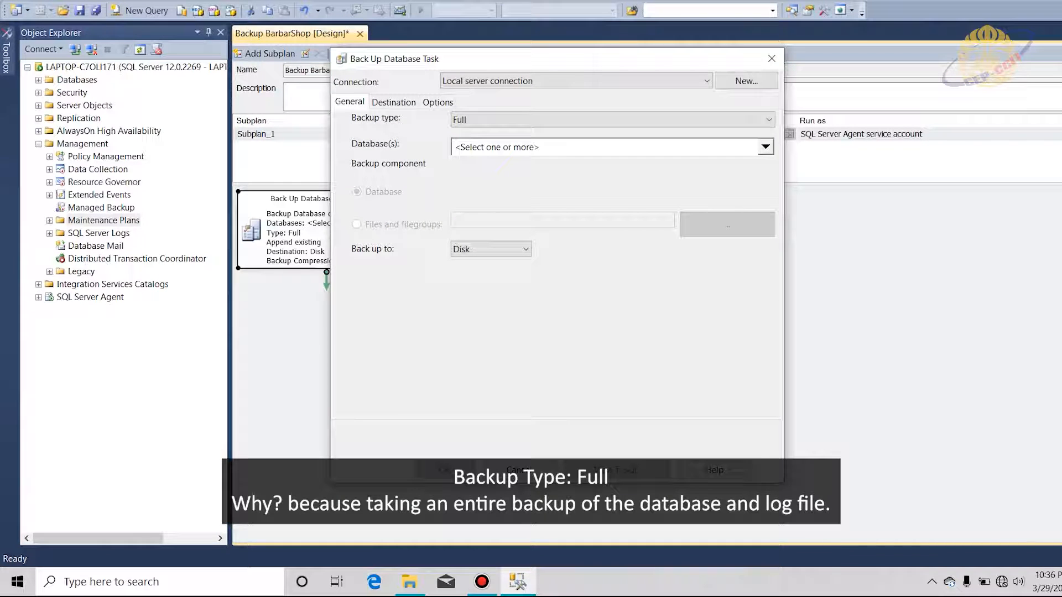
click(765, 147)
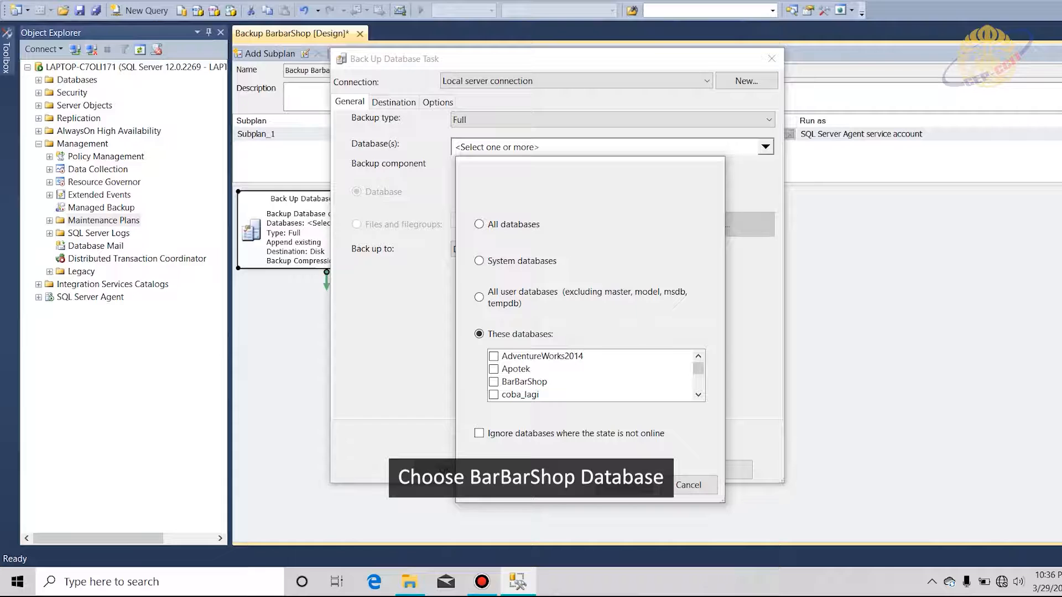
scroll(592, 375, down, 1)
scroll(591, 375, up, 1)
click(493, 381)
click(624, 485)
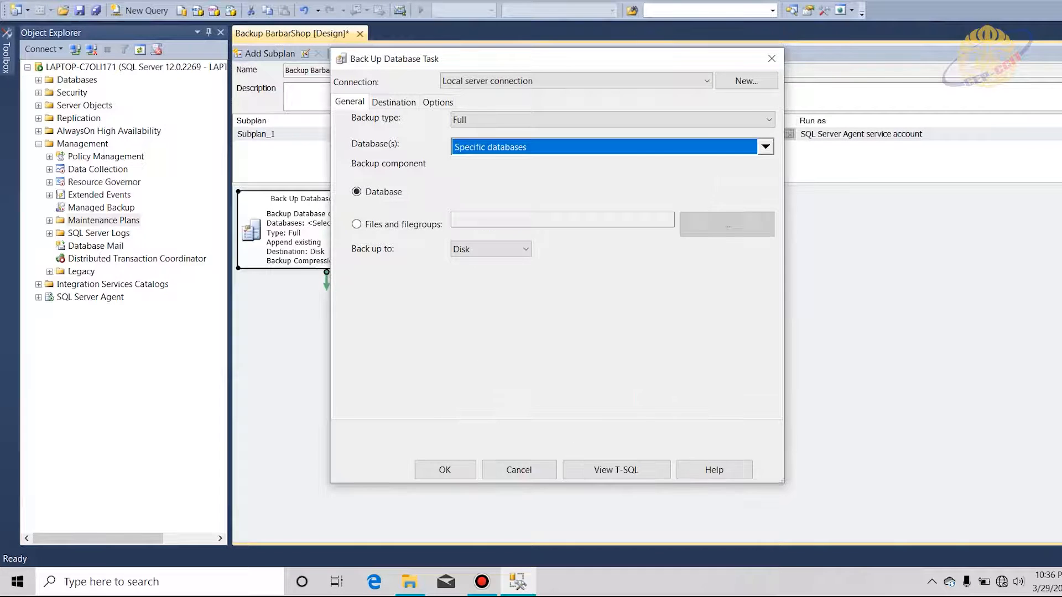
click(394, 102)
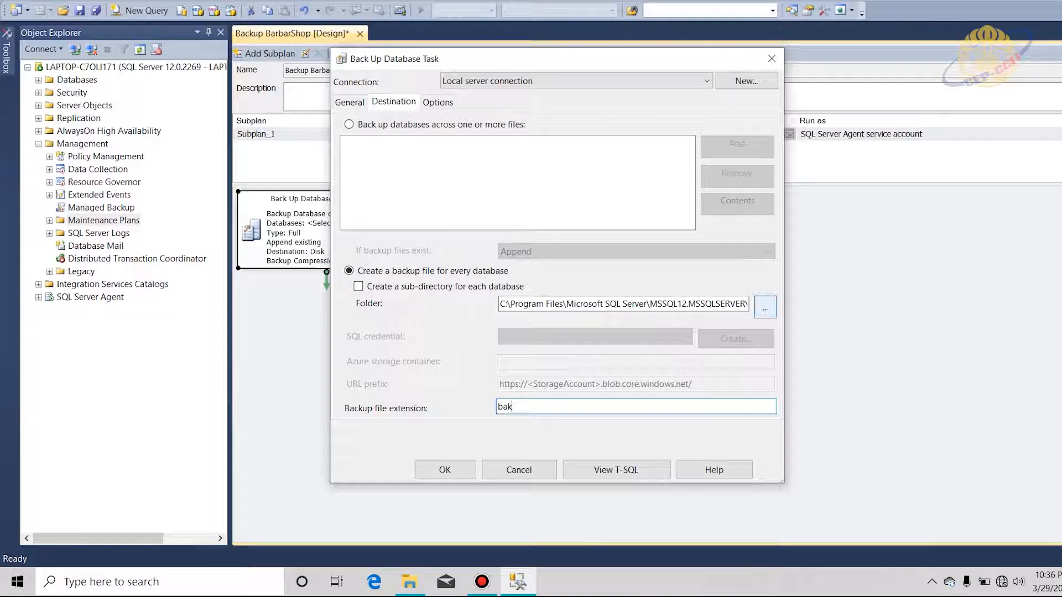
click(444, 470)
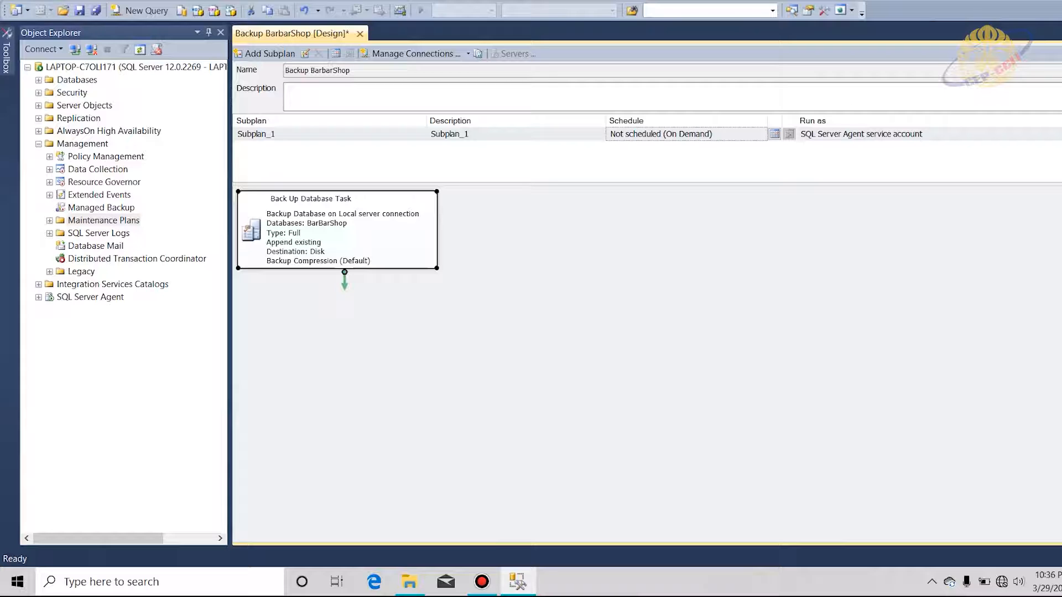
Schedule Subplan_1 weekly on Wednesday, Saturday and Sunday at 12:00:00 PM.
key(Delete)
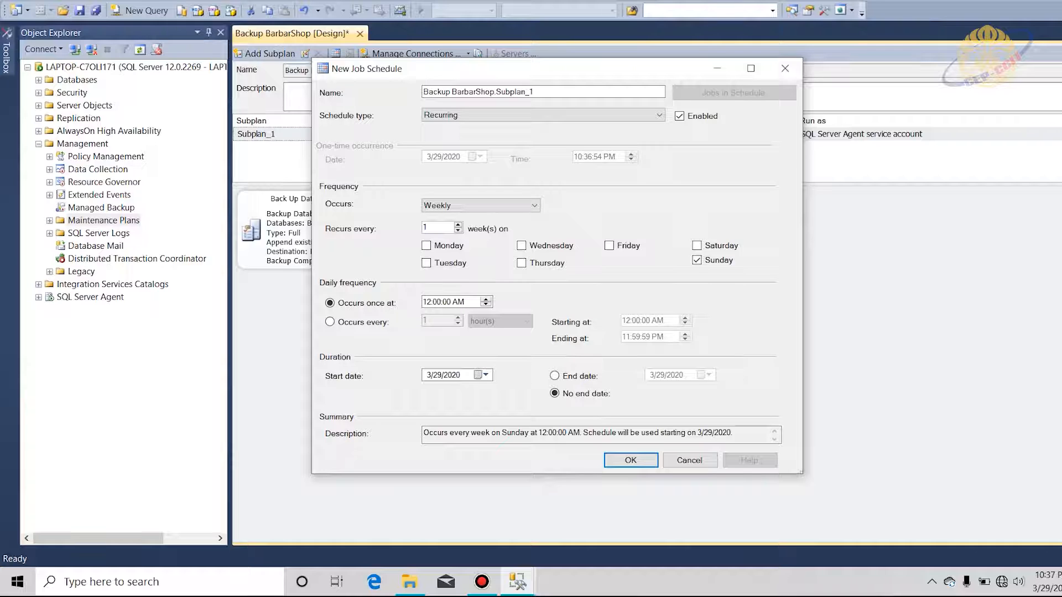
click(480, 205)
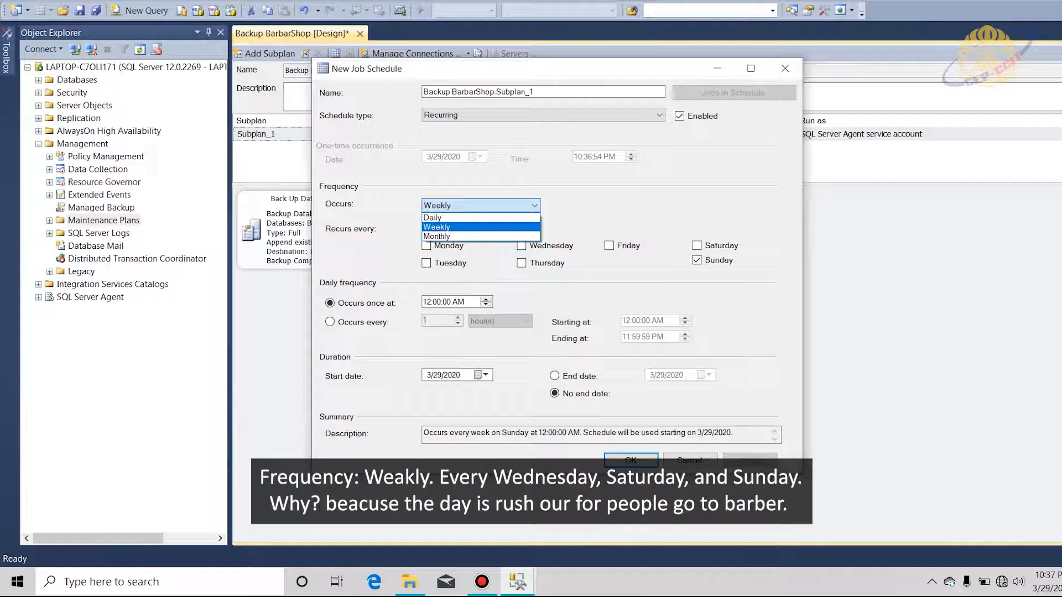
click(480, 227)
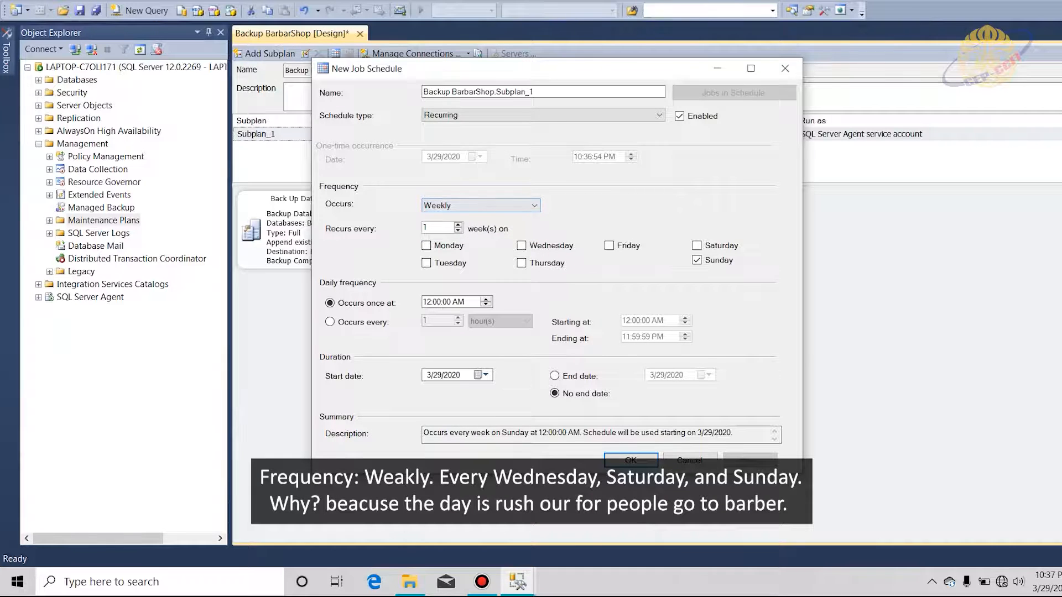
click(521, 246)
click(697, 245)
click(426, 302)
text(12)
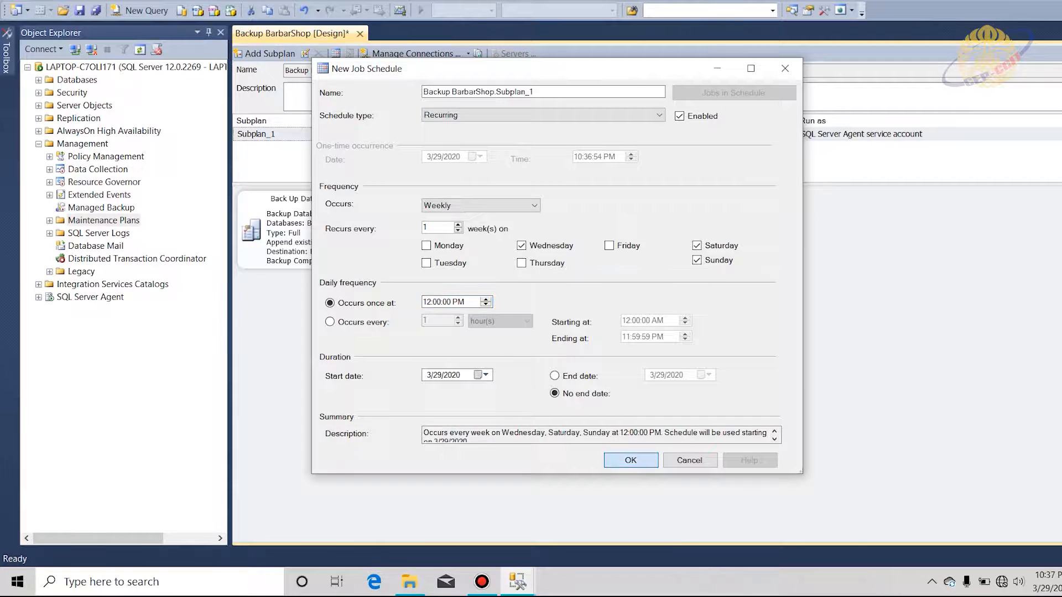
click(631, 460)
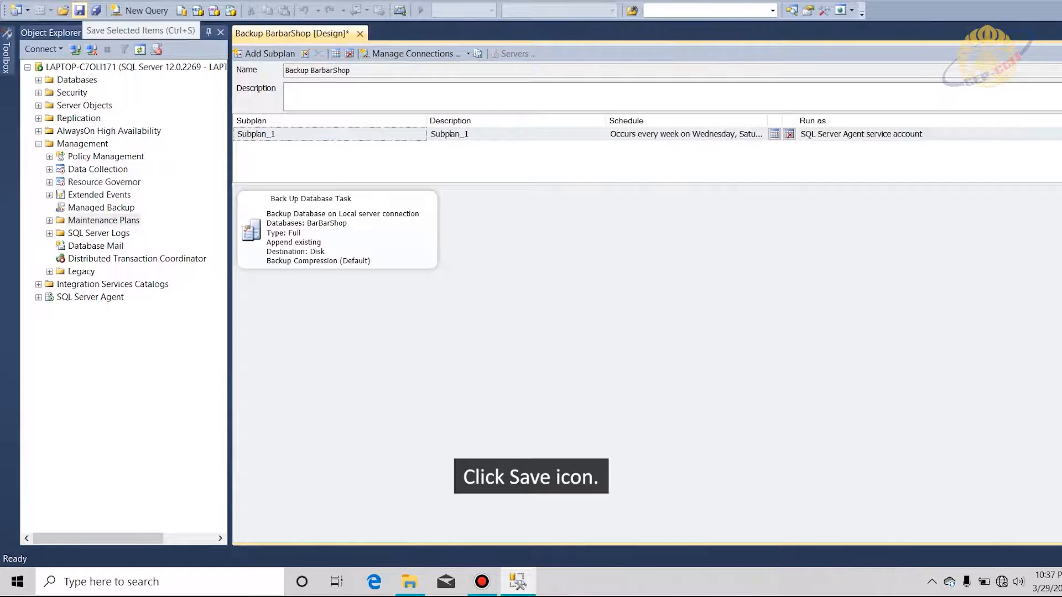
Save the Backup BarbarShop maintenance plan and switch to the Backup folder window.
click(79, 11)
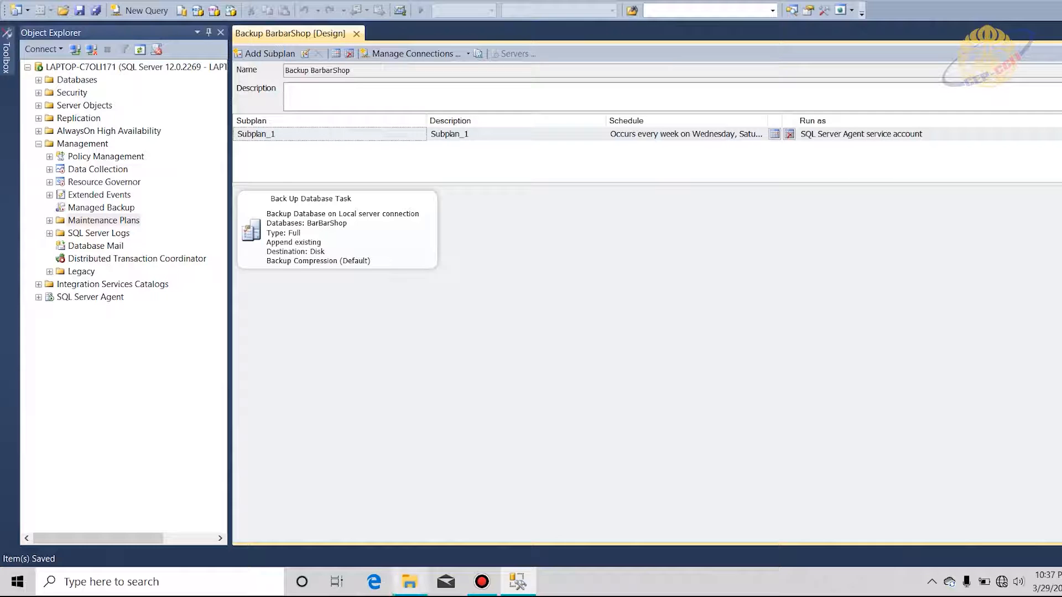
click(409, 582)
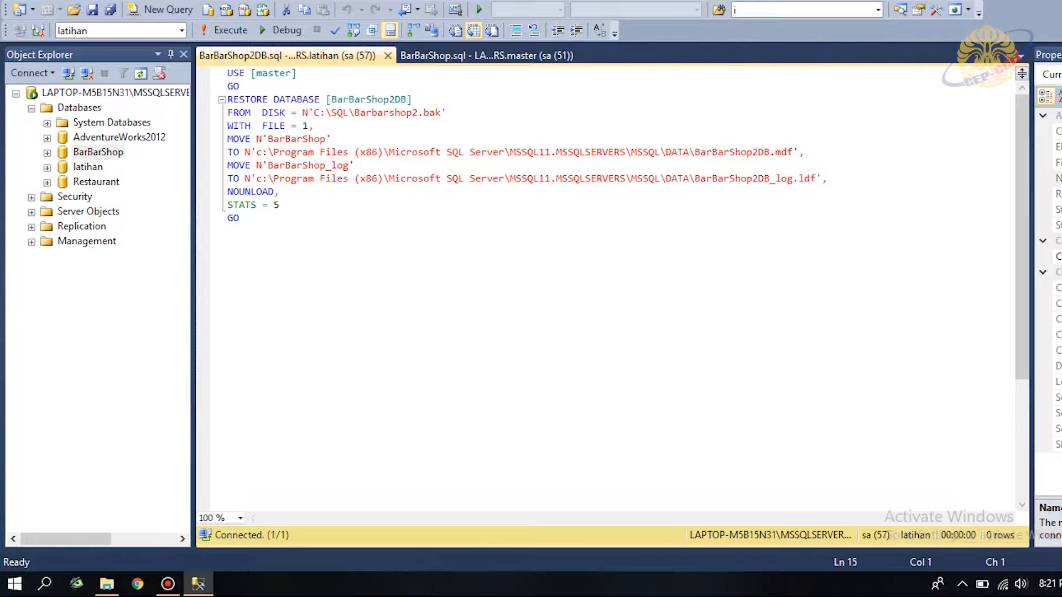
Restore BarBarShop from device C:\SQL\BarbarShopbc.bak, loading its full database backup set.
right_click(92, 153)
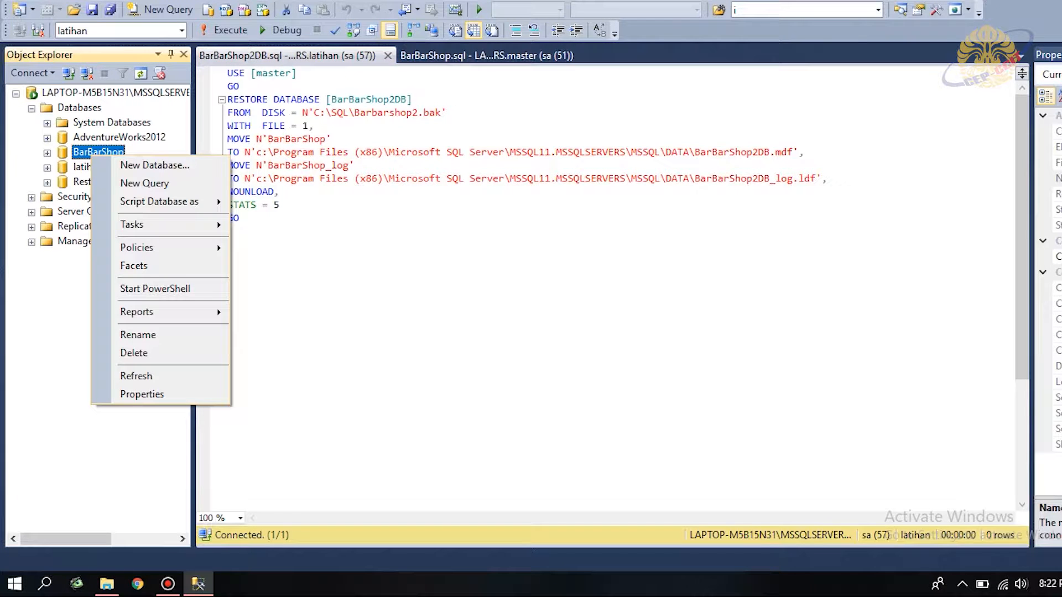
mouse_move(133, 224)
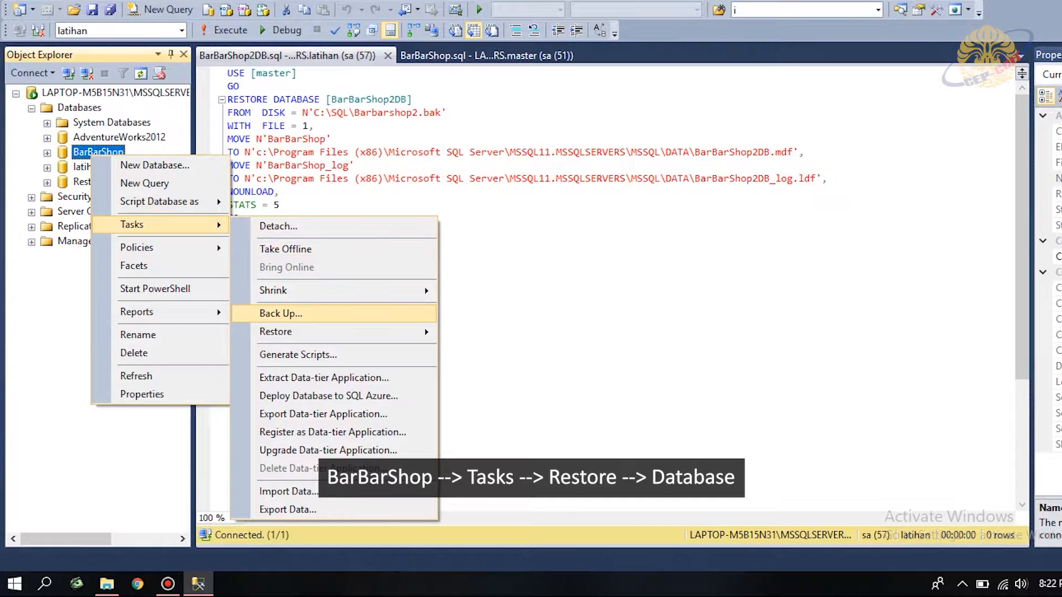
mouse_move(332, 331)
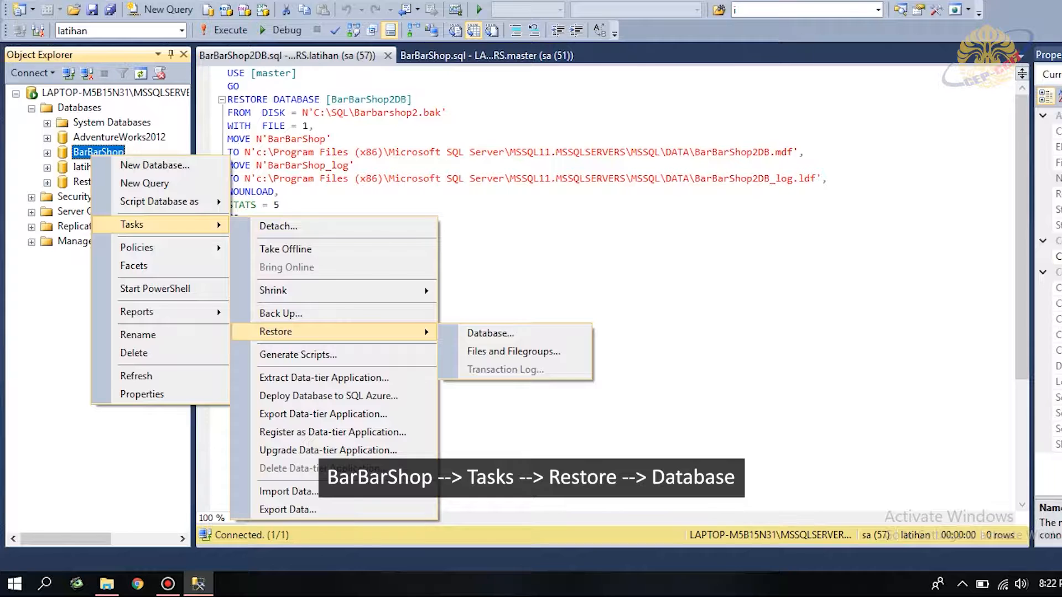
click(491, 334)
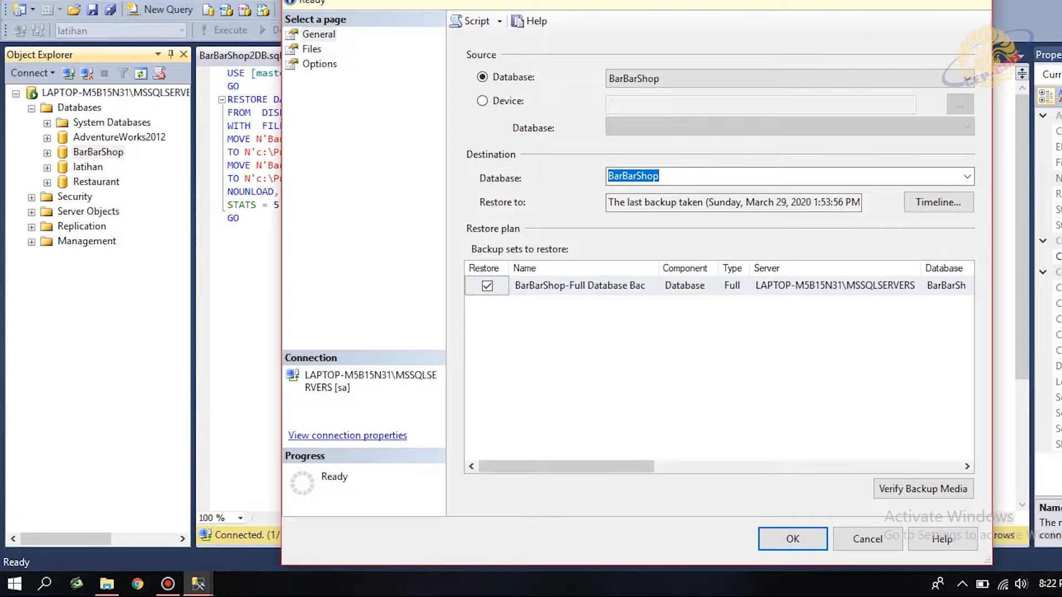
click(482, 100)
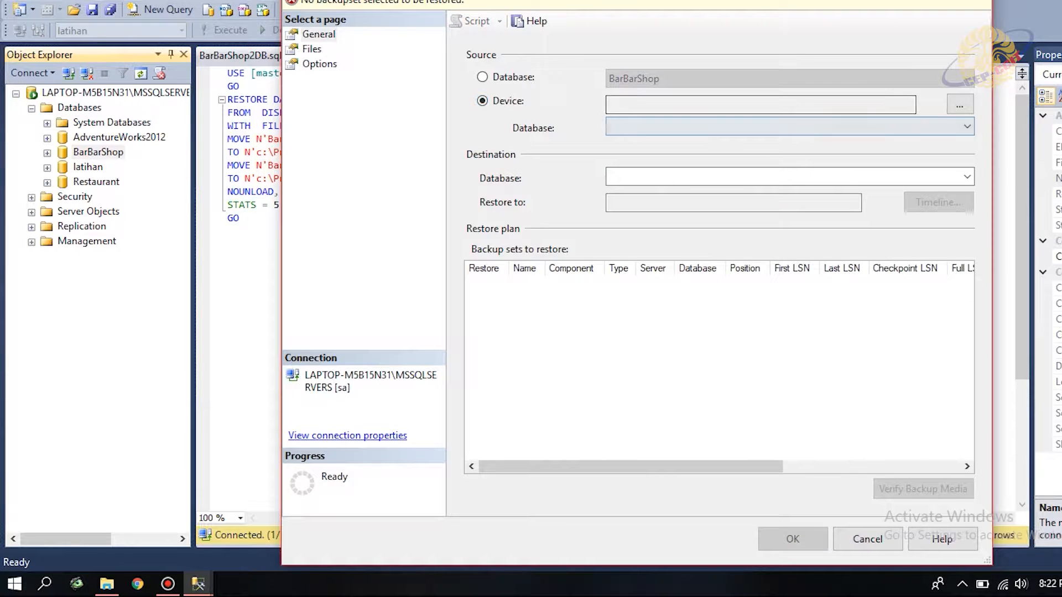
click(959, 104)
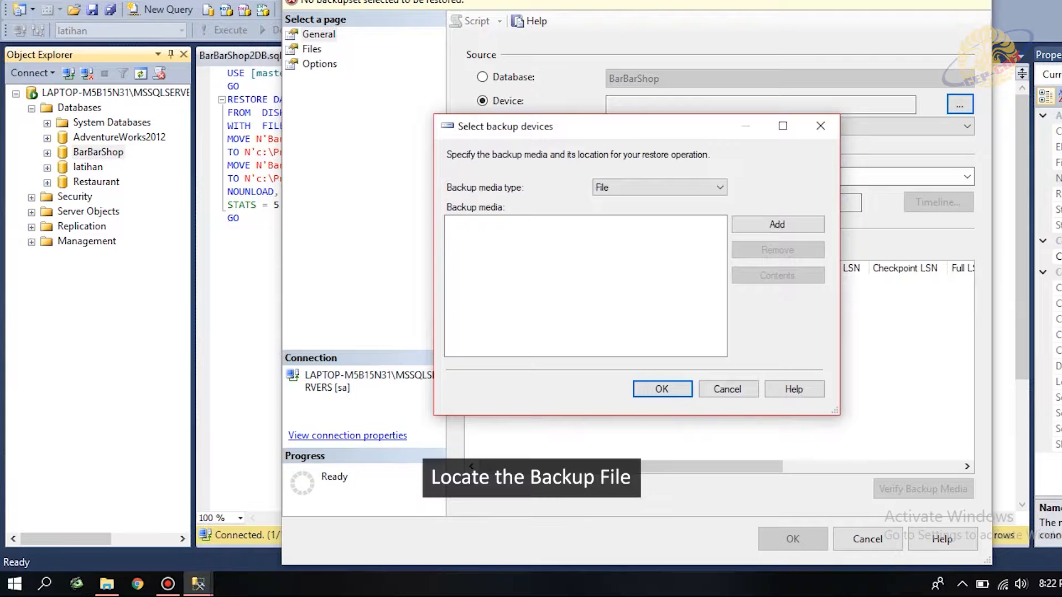
click(777, 224)
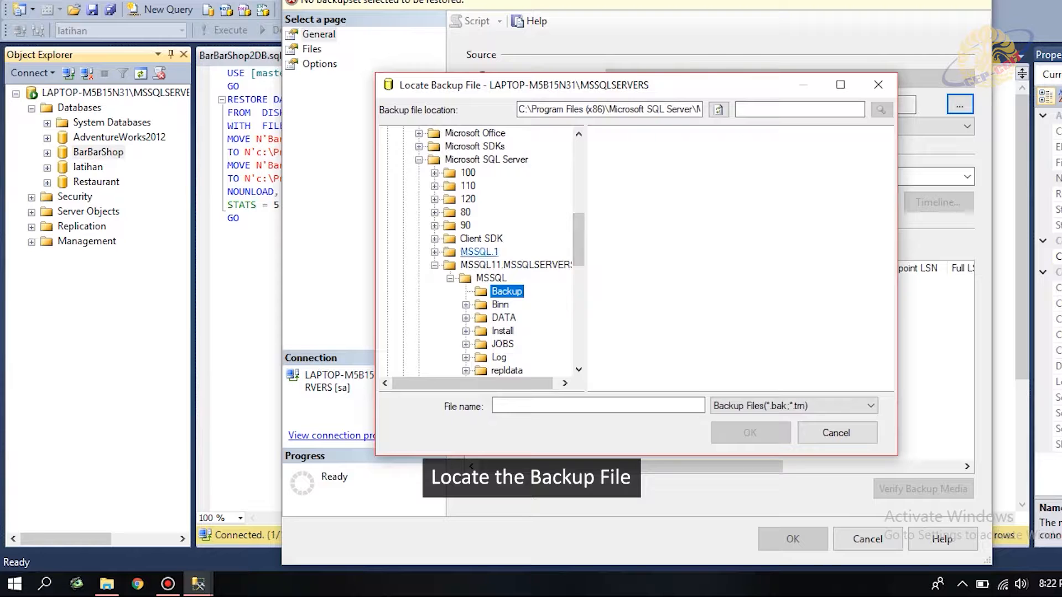
drag(578, 308, 578, 336)
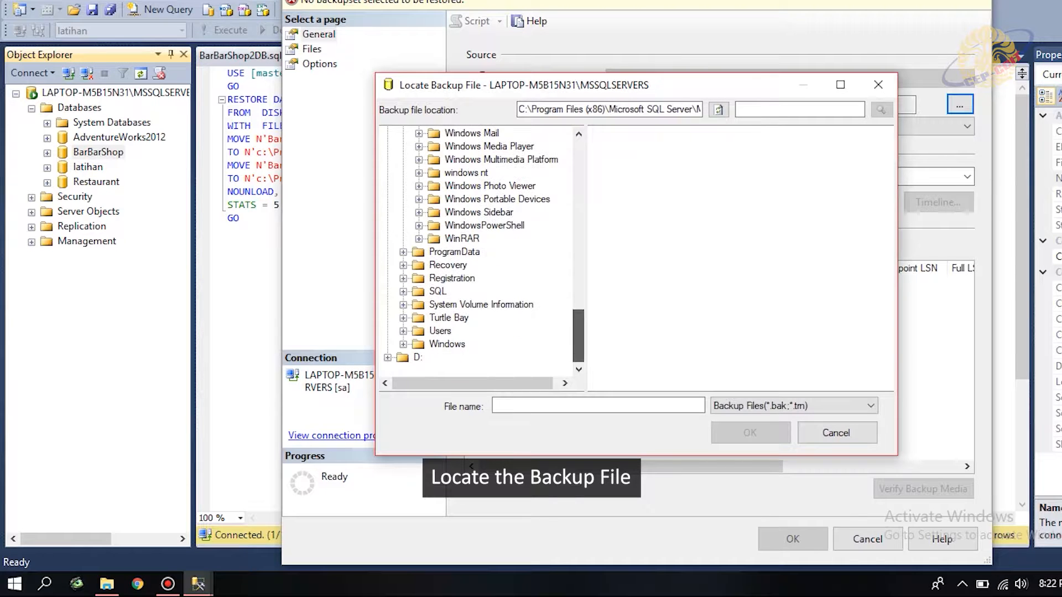
click(438, 292)
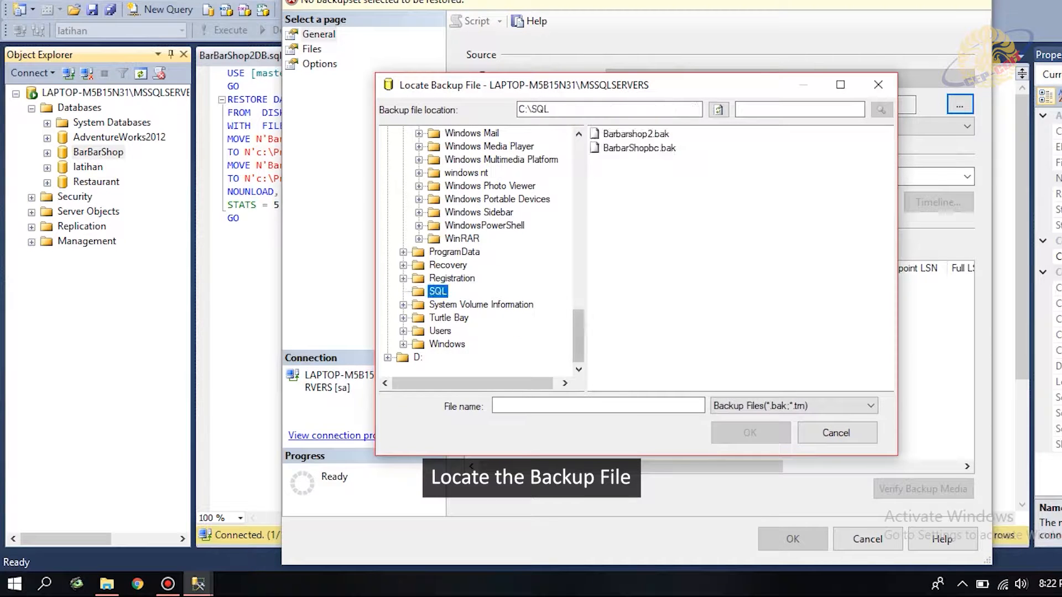
double_click(639, 148)
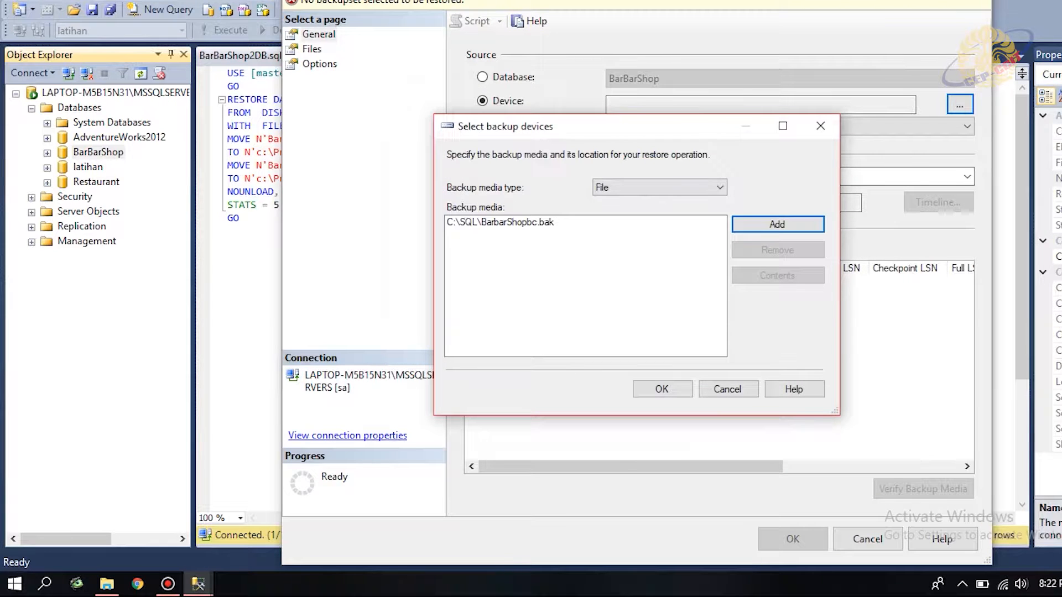
click(662, 389)
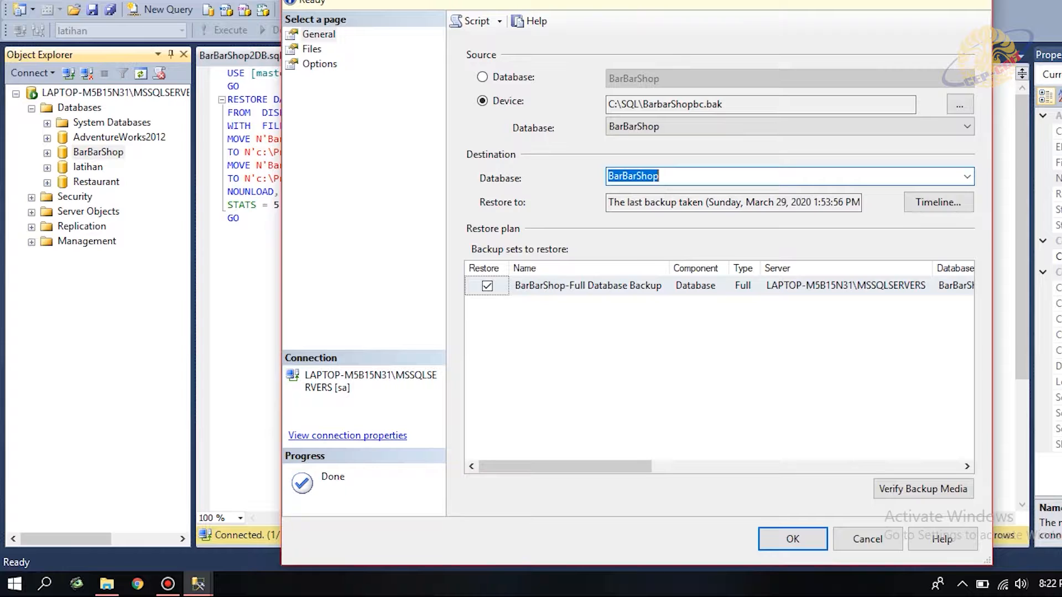
Set the destination database name to BarBarShopDB2.
click(660, 176)
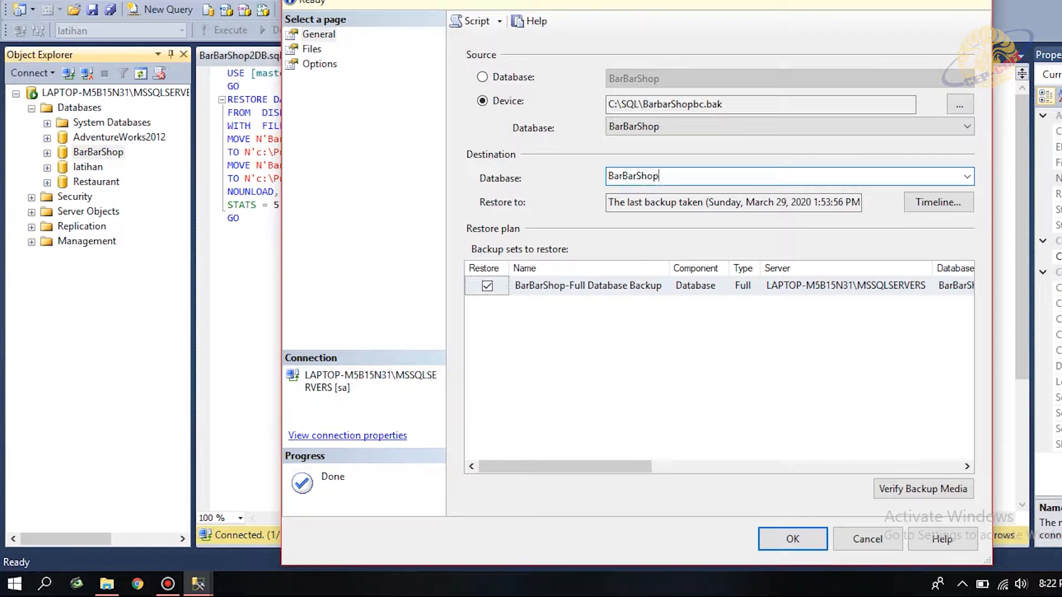
text(DB2)
mouse_move(563, 466)
mouse_down()
mouse_move(874, 466)
mouse_move(565, 466)
mouse_up()
Rename the restored data and log files to BarBarShopDB2 and BarBarShopDB2_log.
click(311, 49)
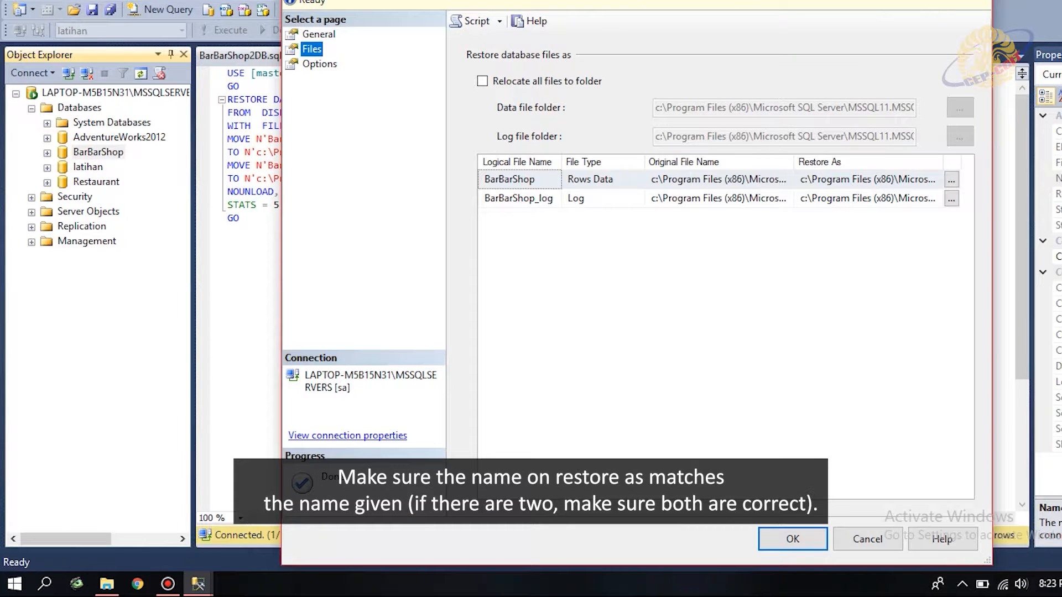
click(885, 178)
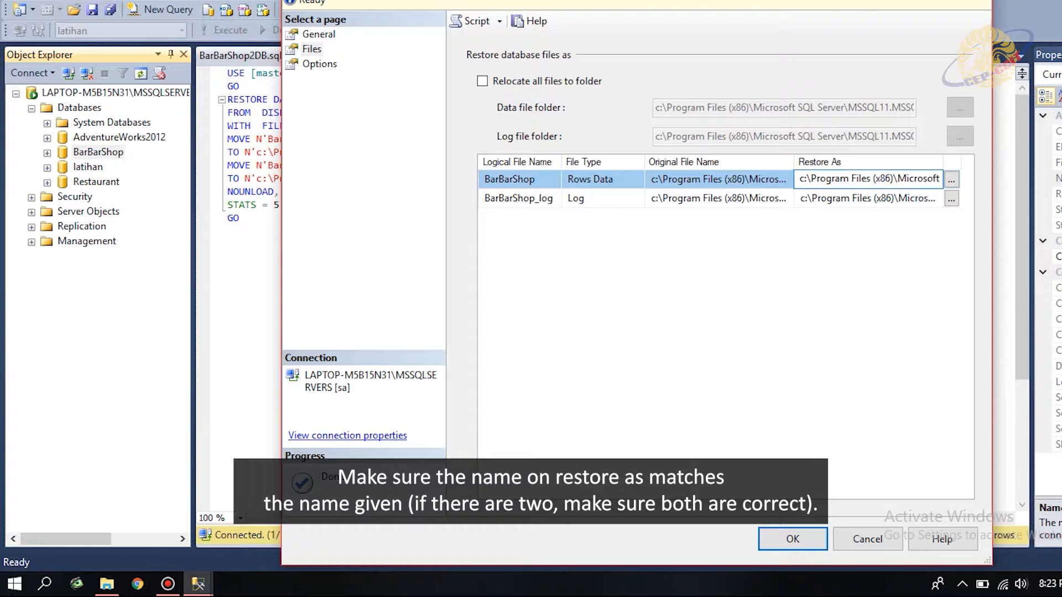
key(Right)
key(Right)
key(Right)
key(Right)
key(Right)
key(Right)
key(Right)
key(Right)
key(Right)
key(Right)
key(Right)
key(Right)
key(Right)
key(Right)
key(Right)
key(Right)
key(Right)
key(Right)
key(Right)
key(Right)
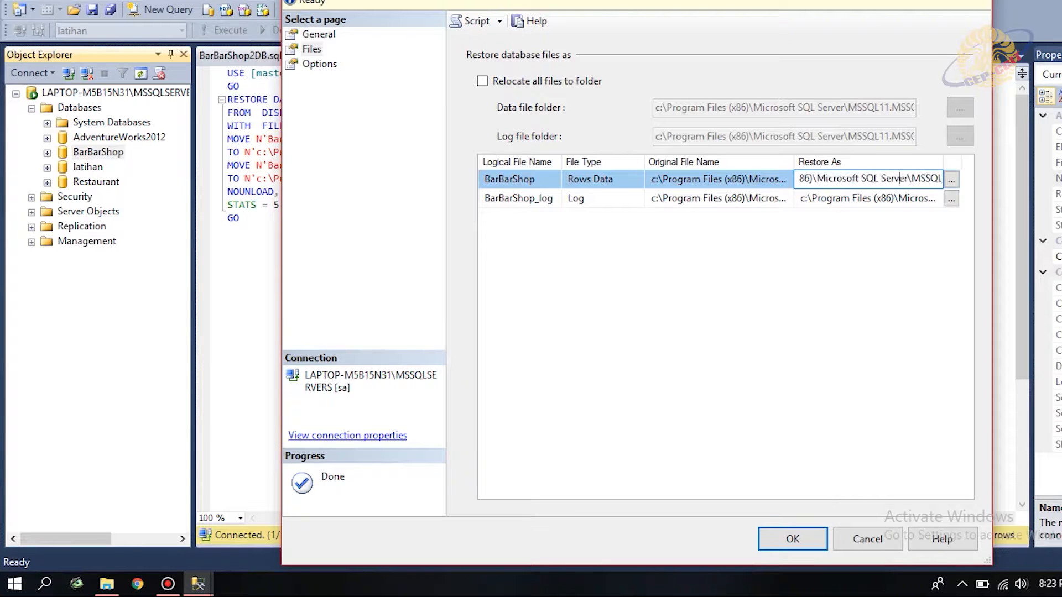
key(Right)
key(Right)
key(Right)
key(Right)
key(Right)
key(Right)
key(Right)
key(Right)
key(Right)
key(Right)
key(Right)
key(Right)
key(Right)
key(Right)
key(Right)
key(Right)
key(Right)
key(Right)
key(Right)
key(Right)
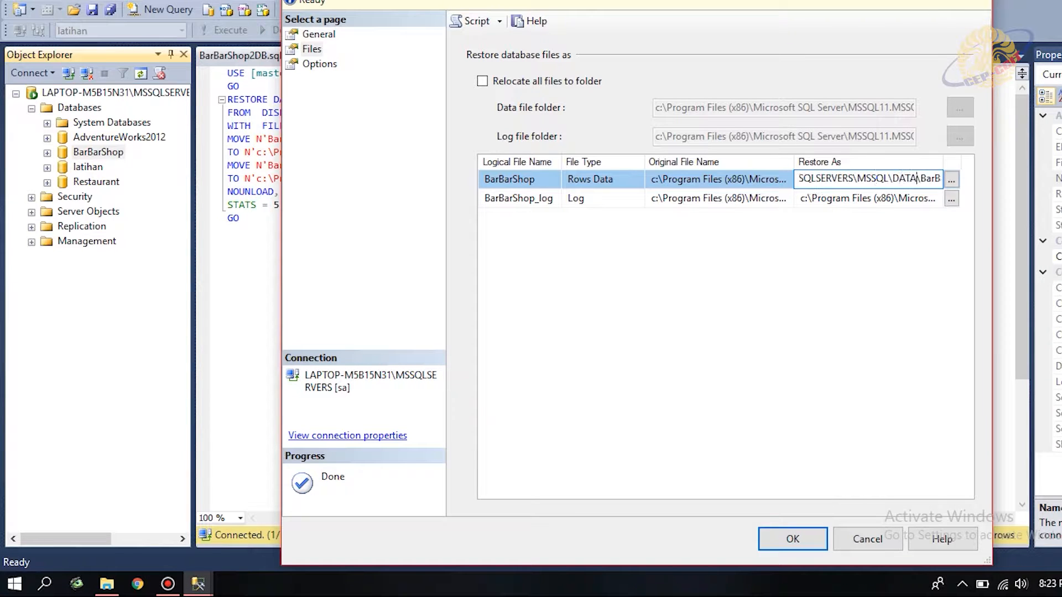
key(Right)
key(Right)
text(DB2)
key(Down)
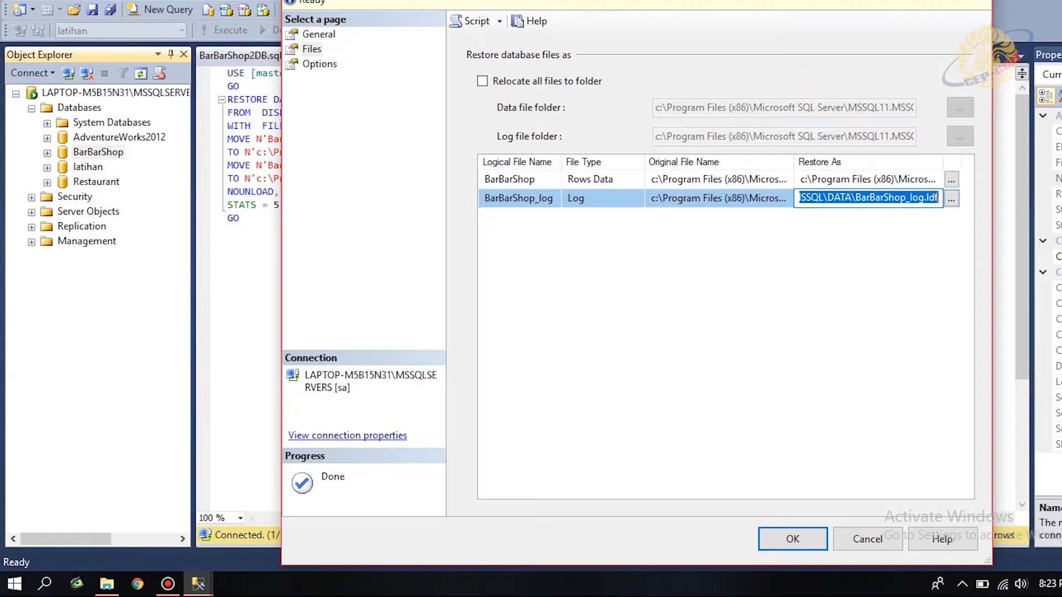
key(Left)
key(Left)
key(Left)
key(Left)
key(Left)
key(Left)
key(Left)
key(Left)
text(DB2)
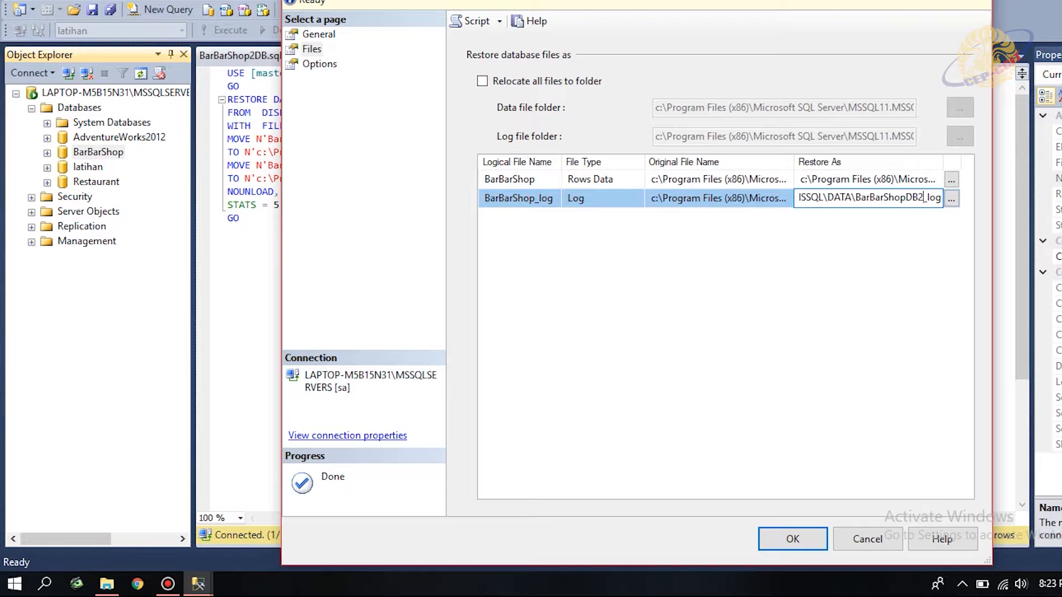
click(319, 64)
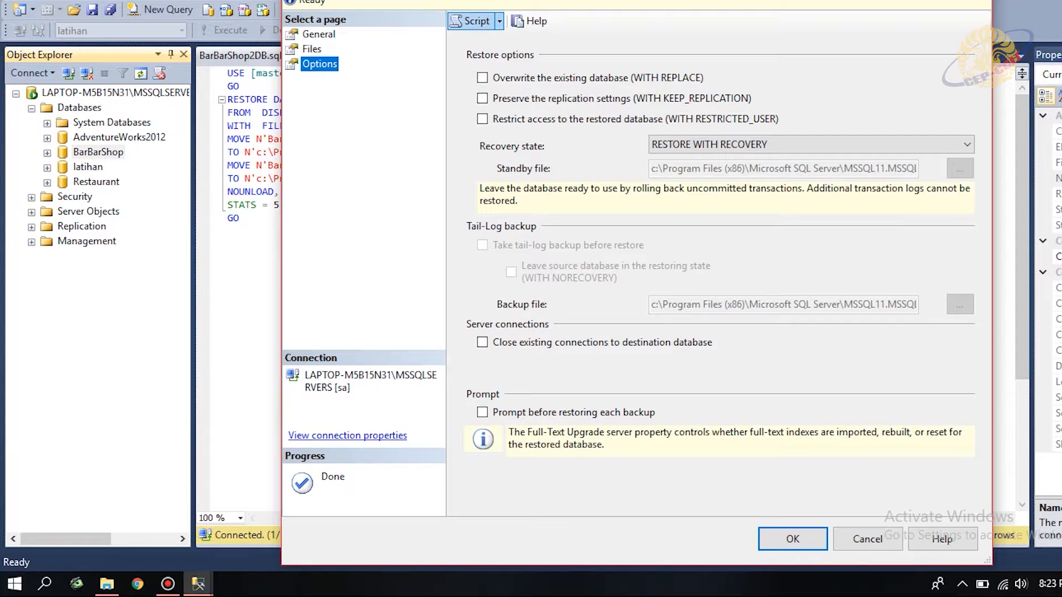
Script the restore into a new query editor window and review it.
click(499, 21)
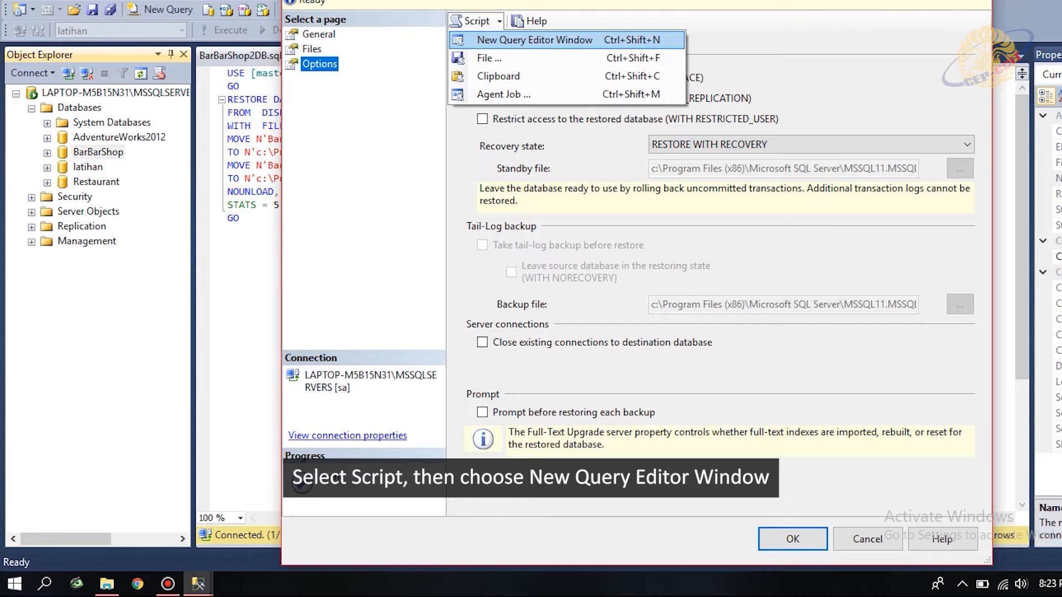
click(534, 40)
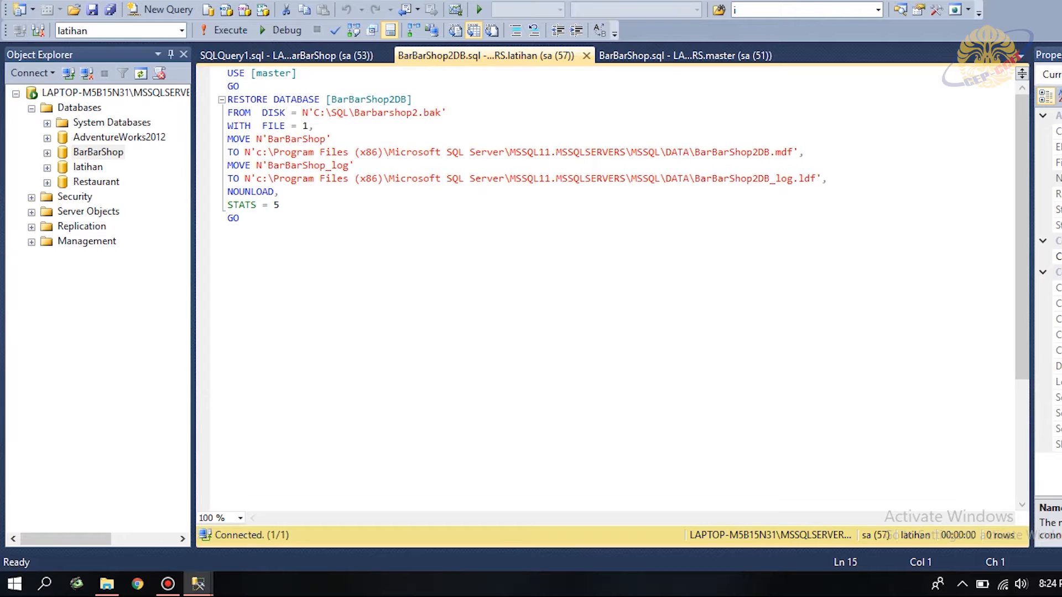
click(240, 86)
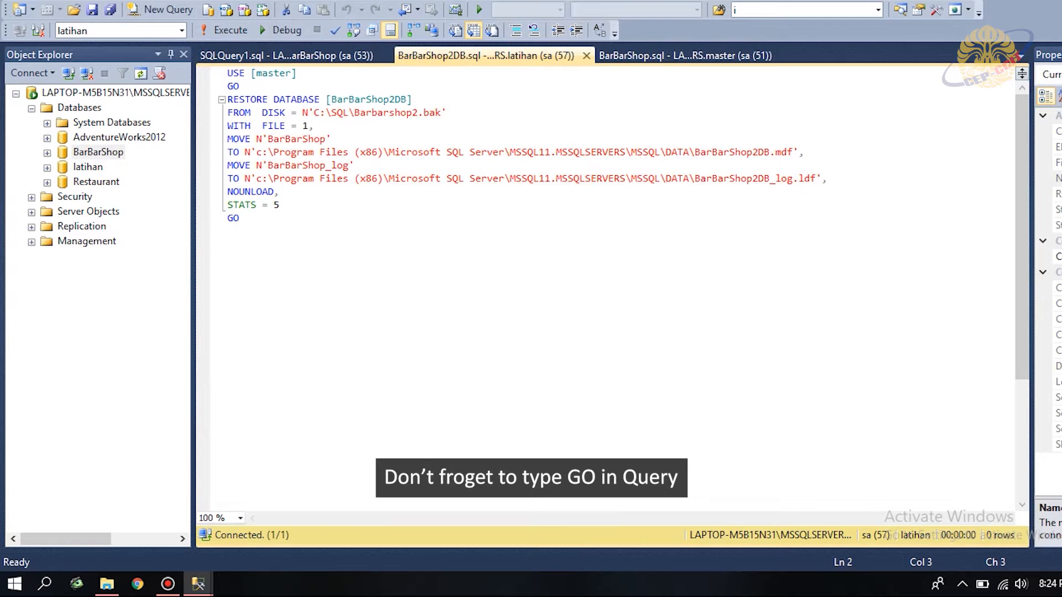
Run the restore so BarBarShopDB2 is restored successfully.
mouse_move(198, 584)
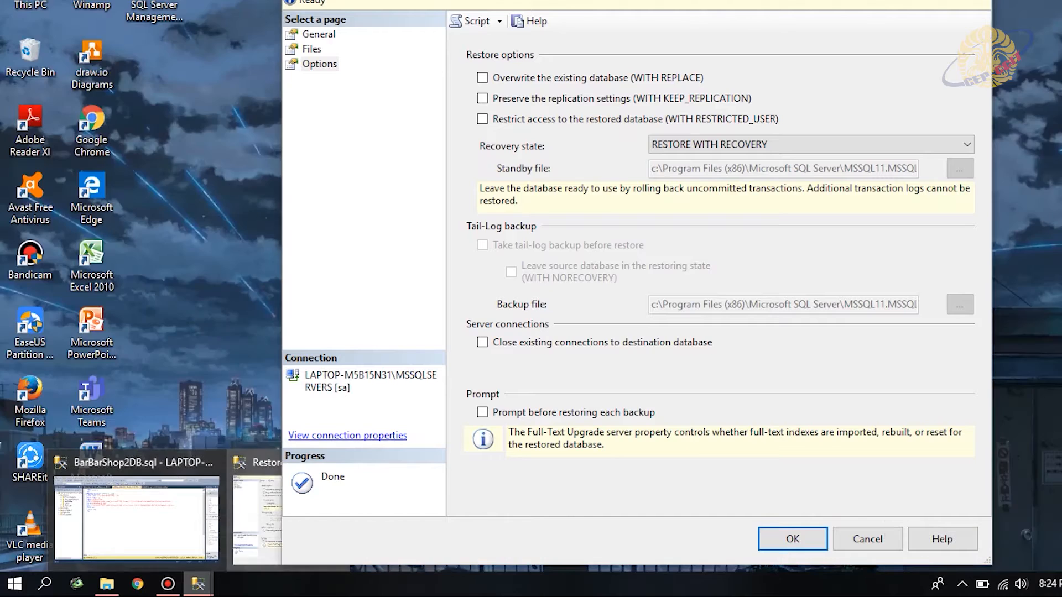
click(284, 508)
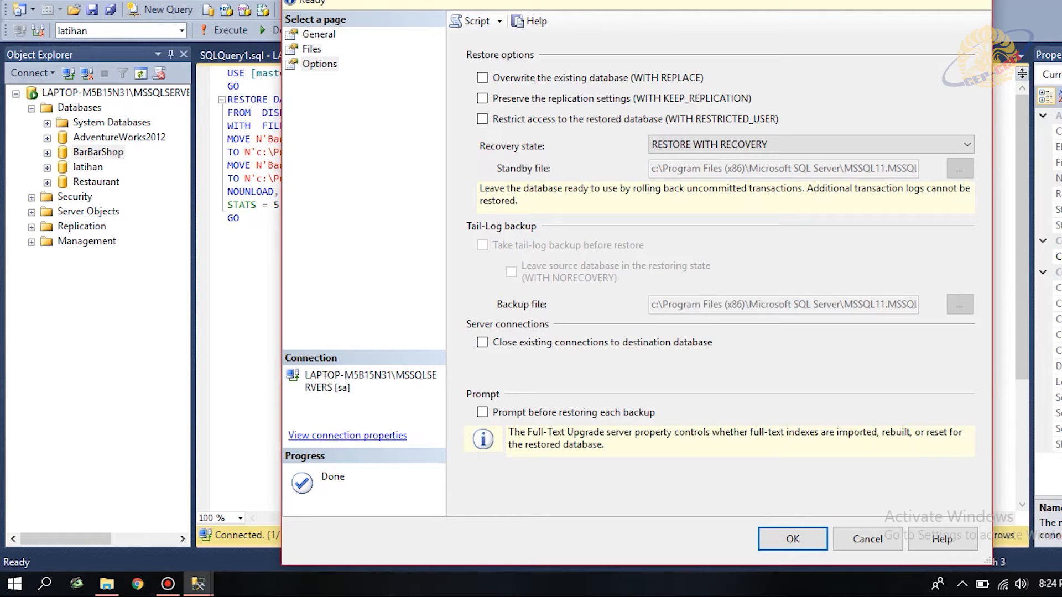
click(792, 539)
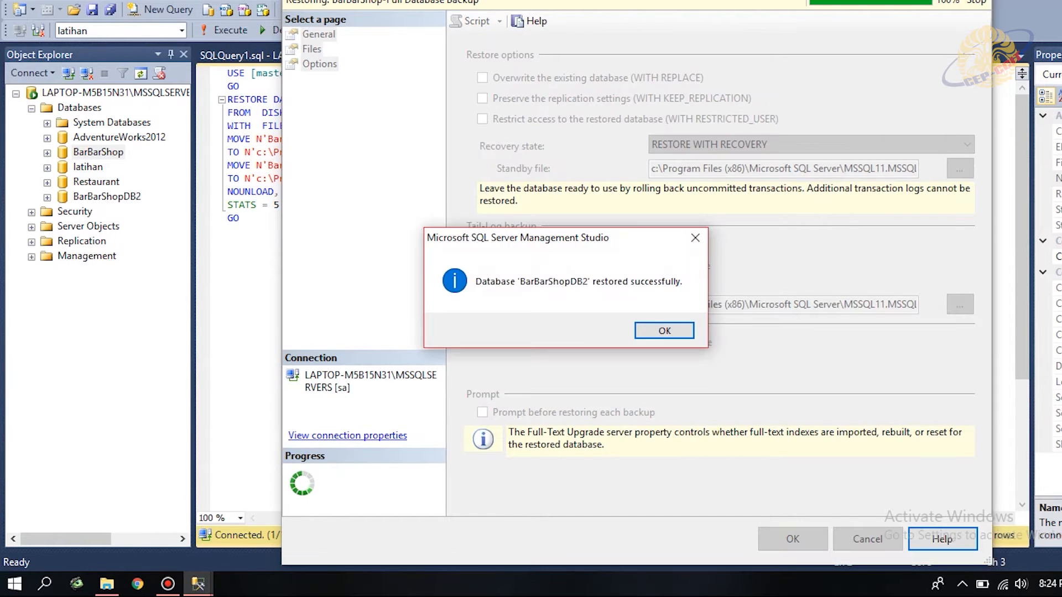